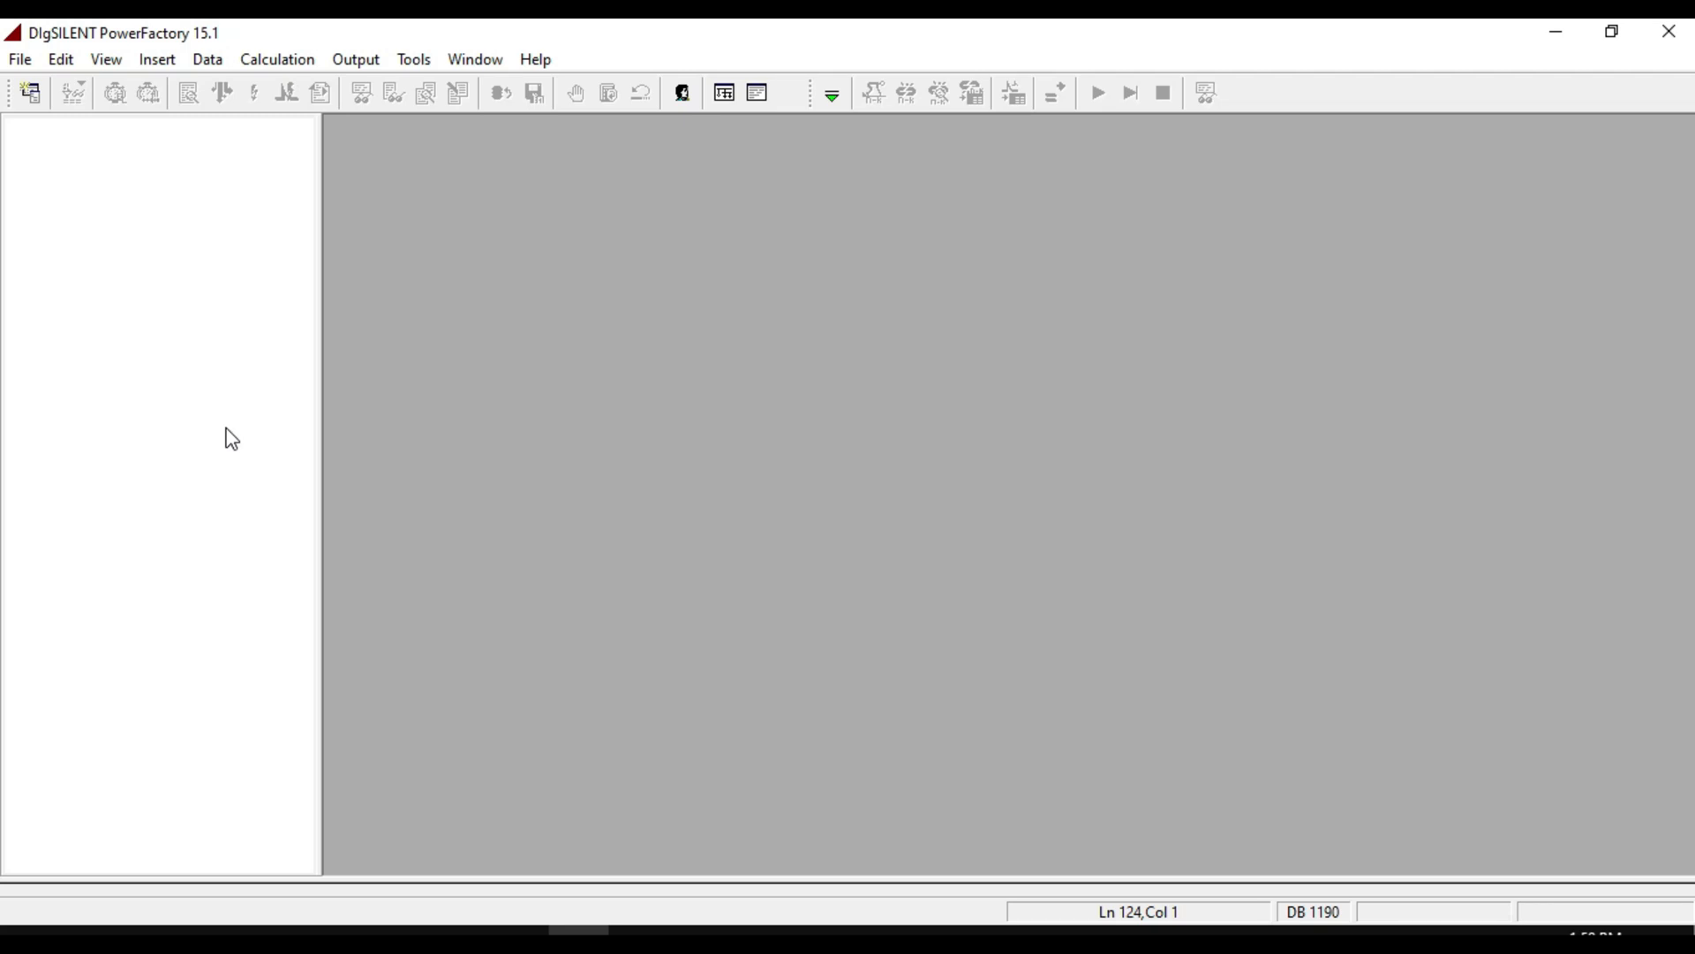
Import and activate the 39 Bus System project from the additional PowerFactory examples, then minimize the examples window.
click(20, 60)
click(51, 110)
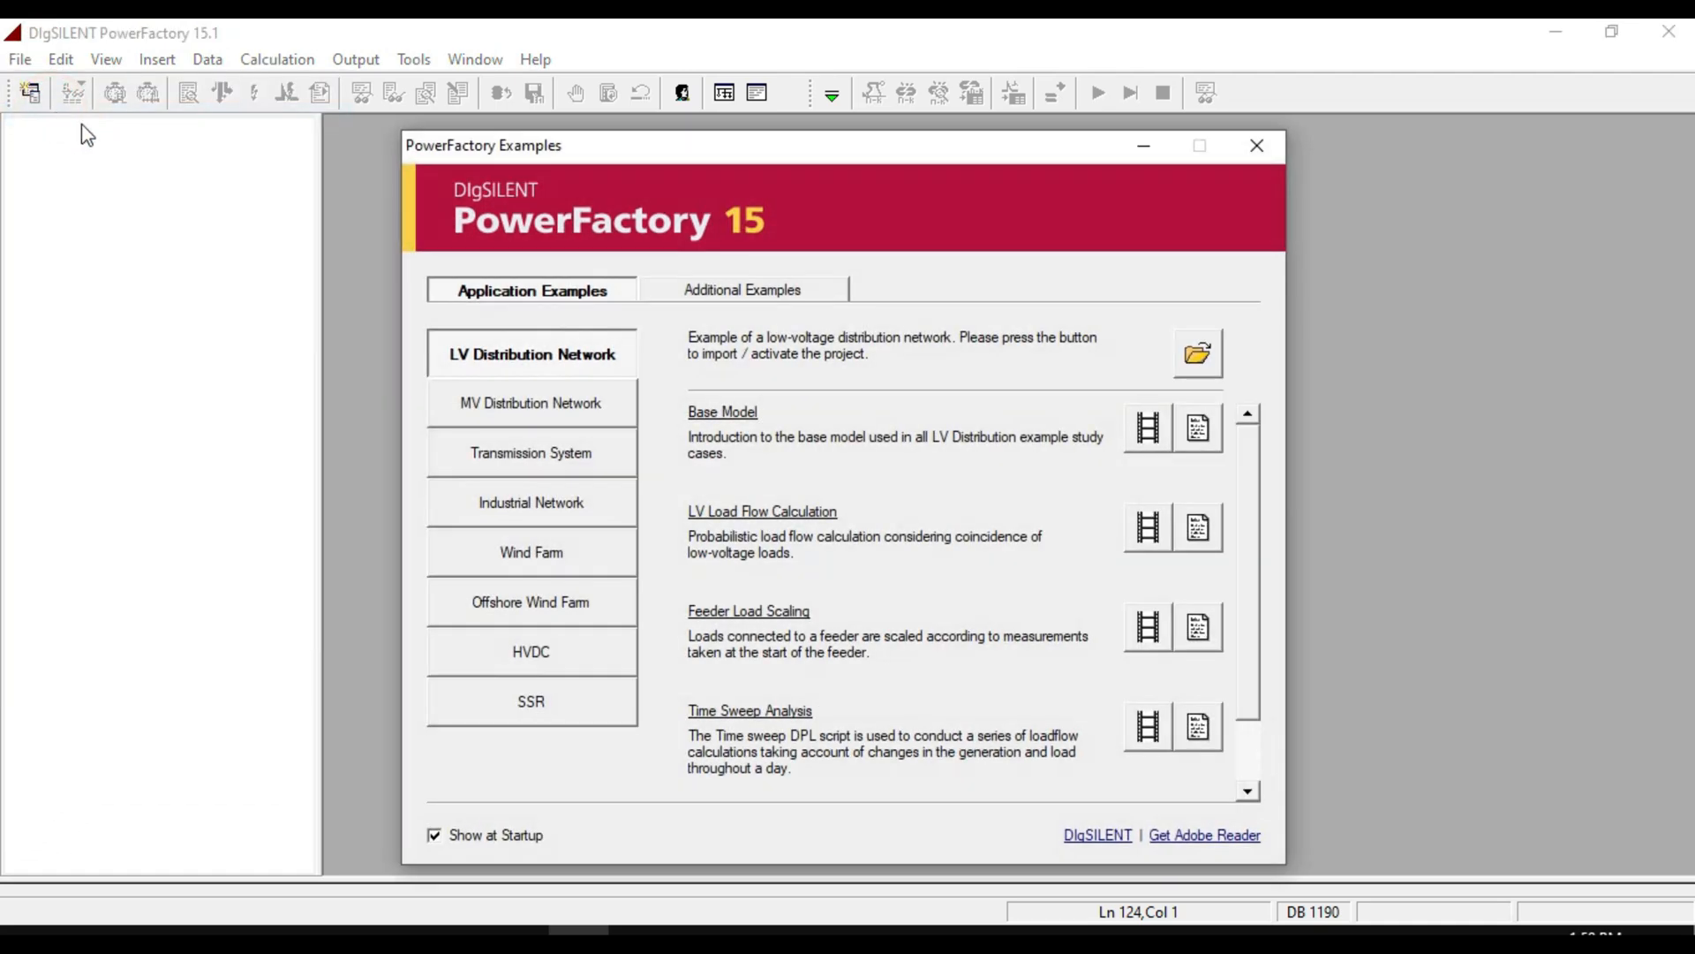
click(779, 295)
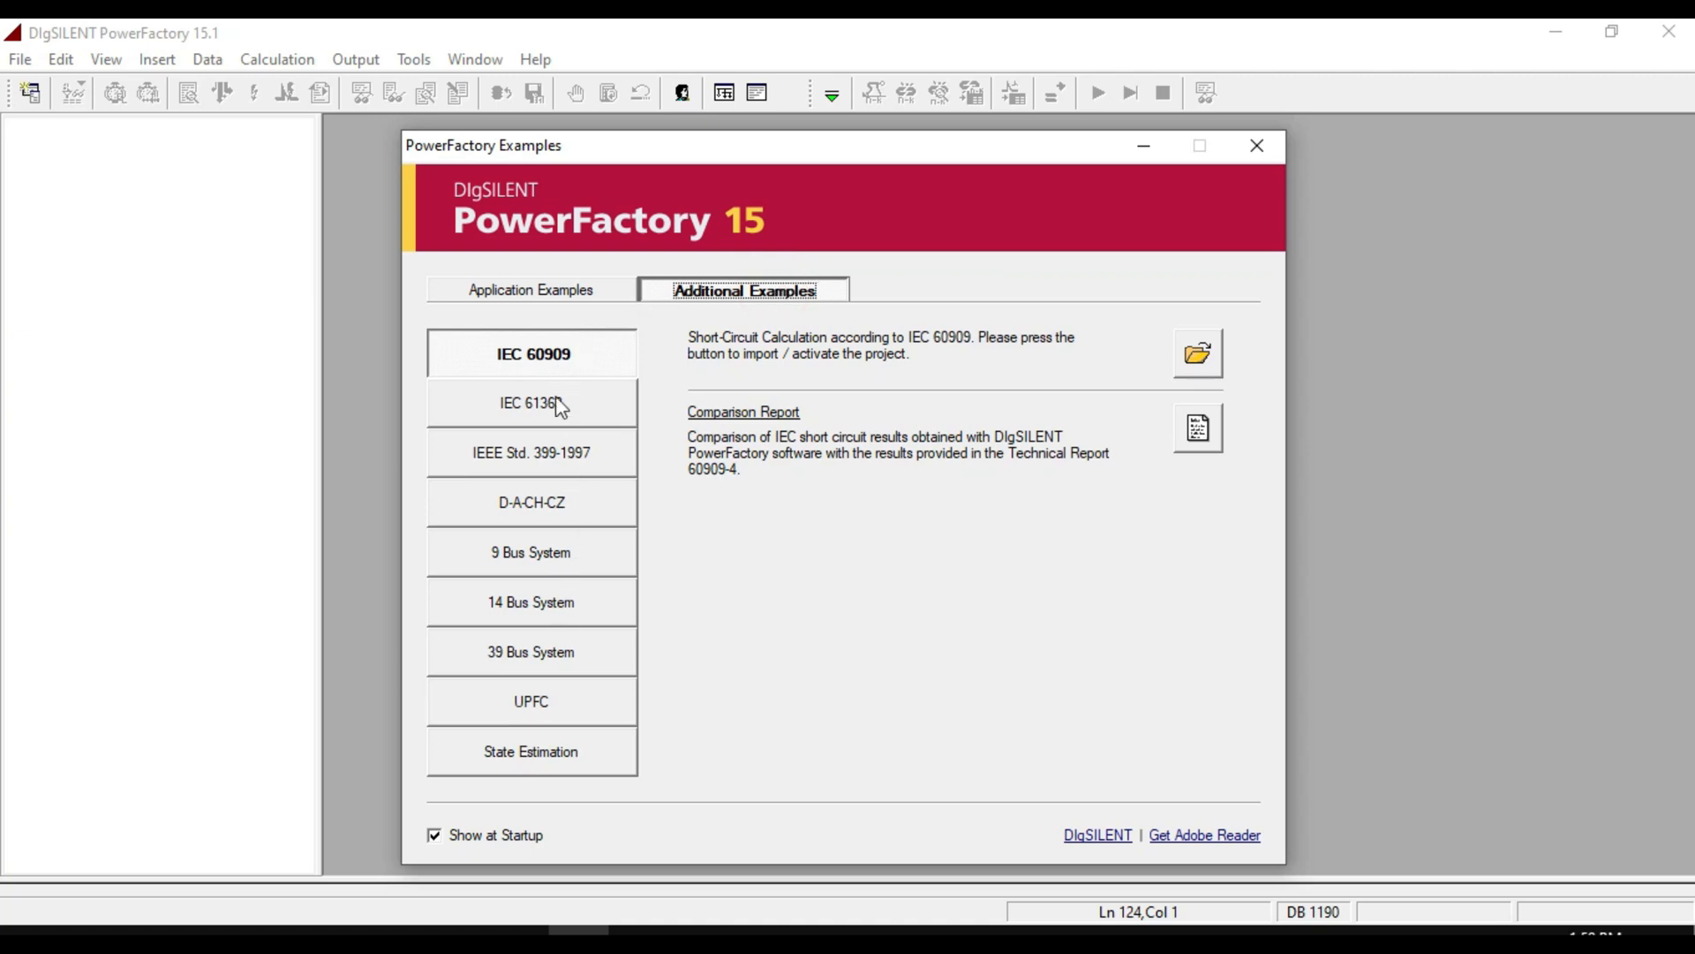
click(528, 653)
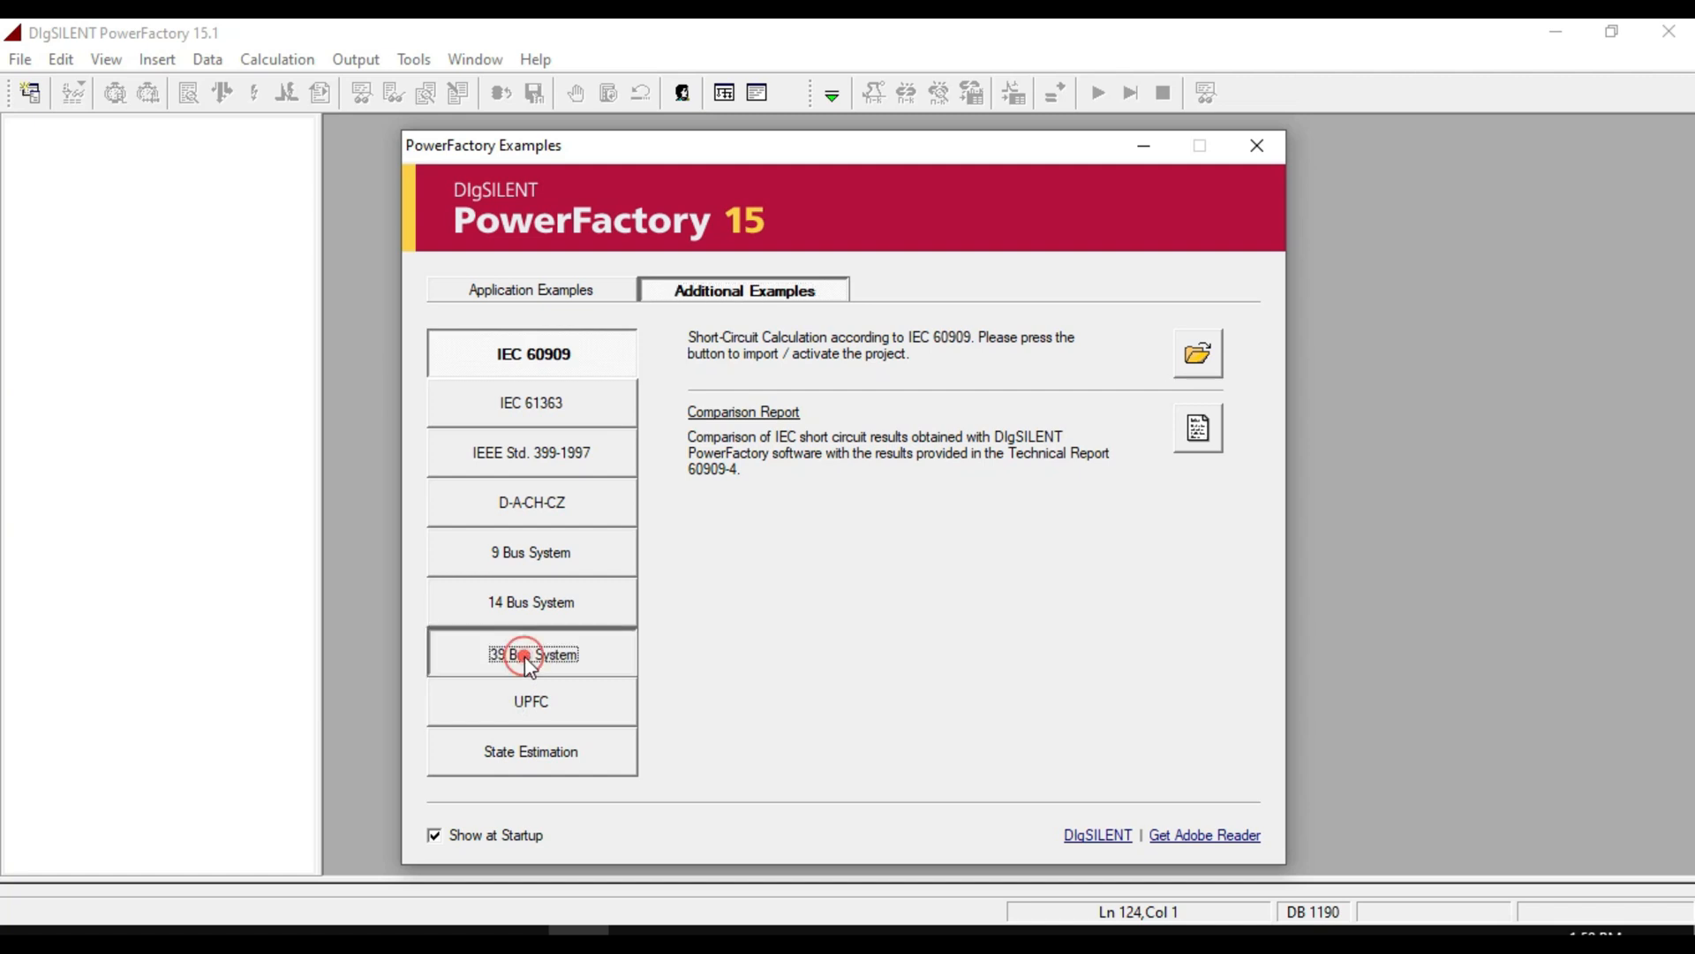
click(1209, 350)
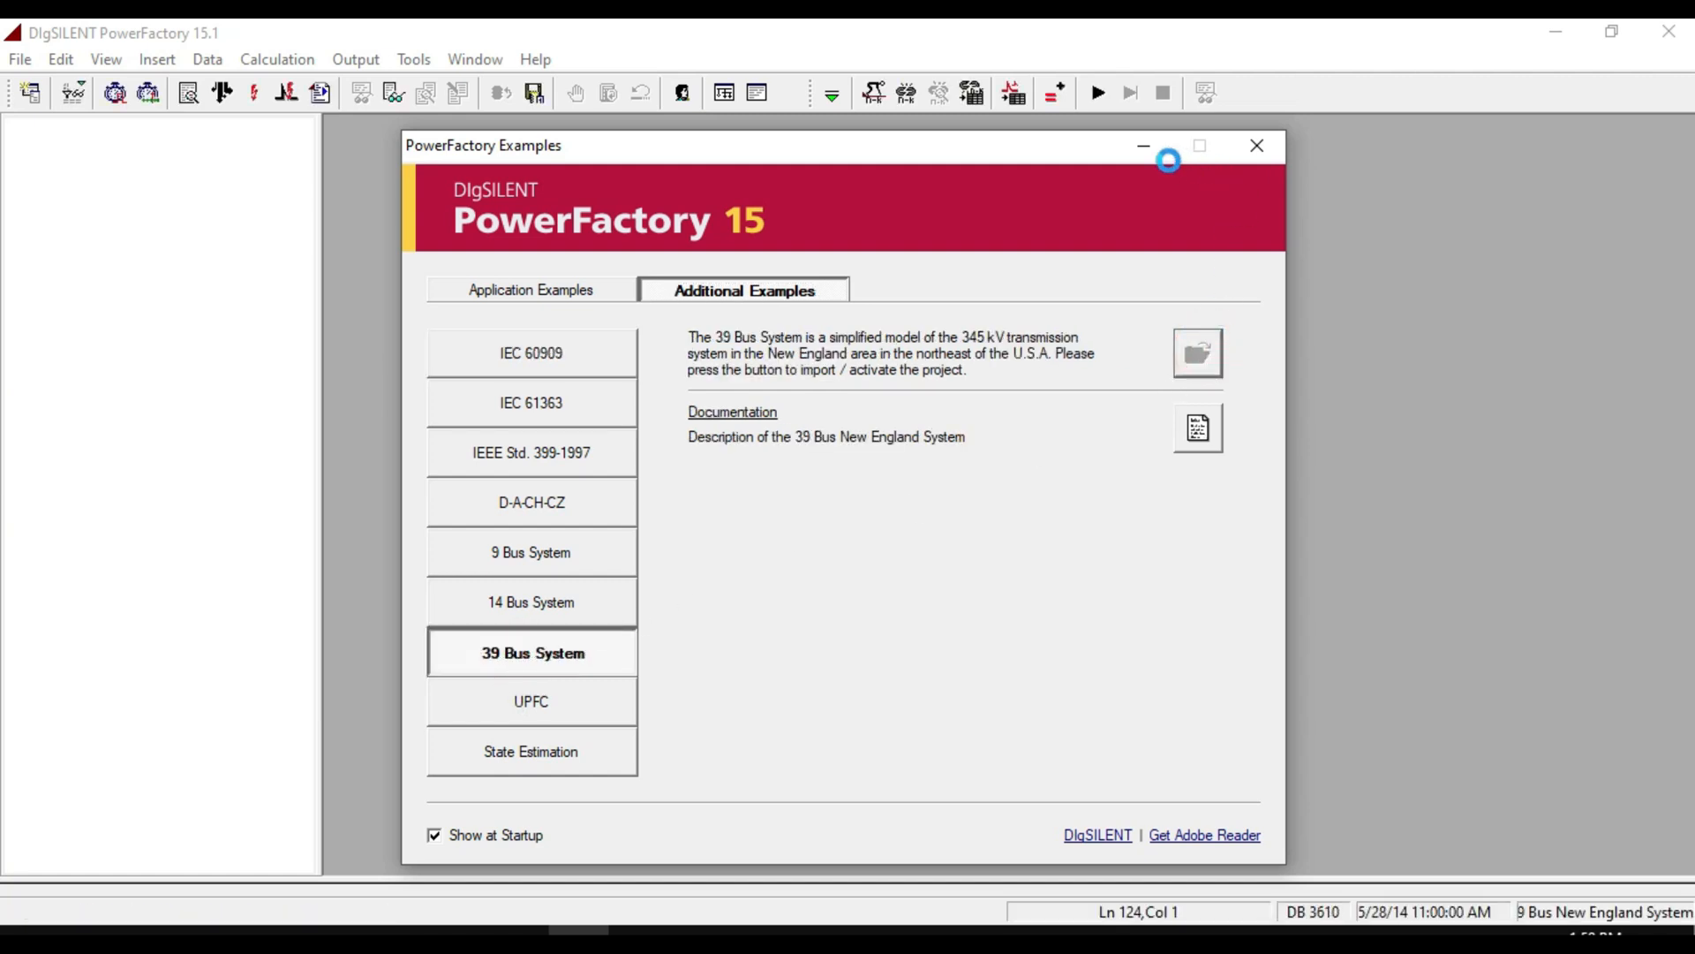
click(1144, 145)
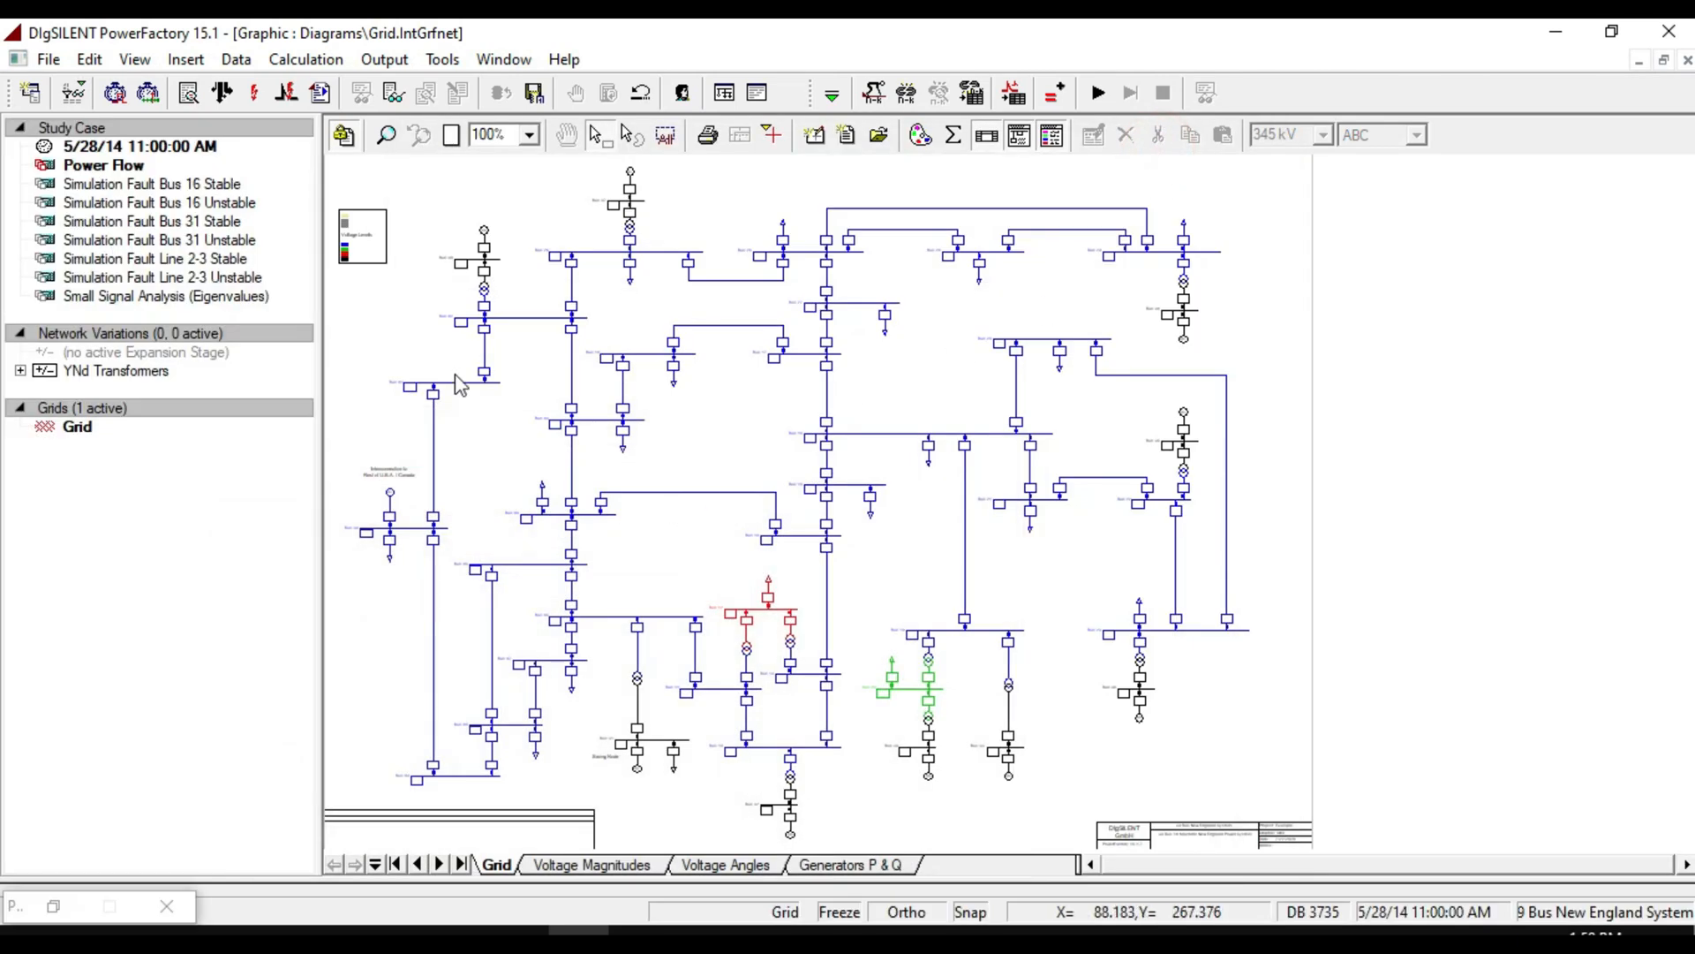
Create a new study case named contingency analysis.
right_click(77, 127)
mouse_move(212, 224)
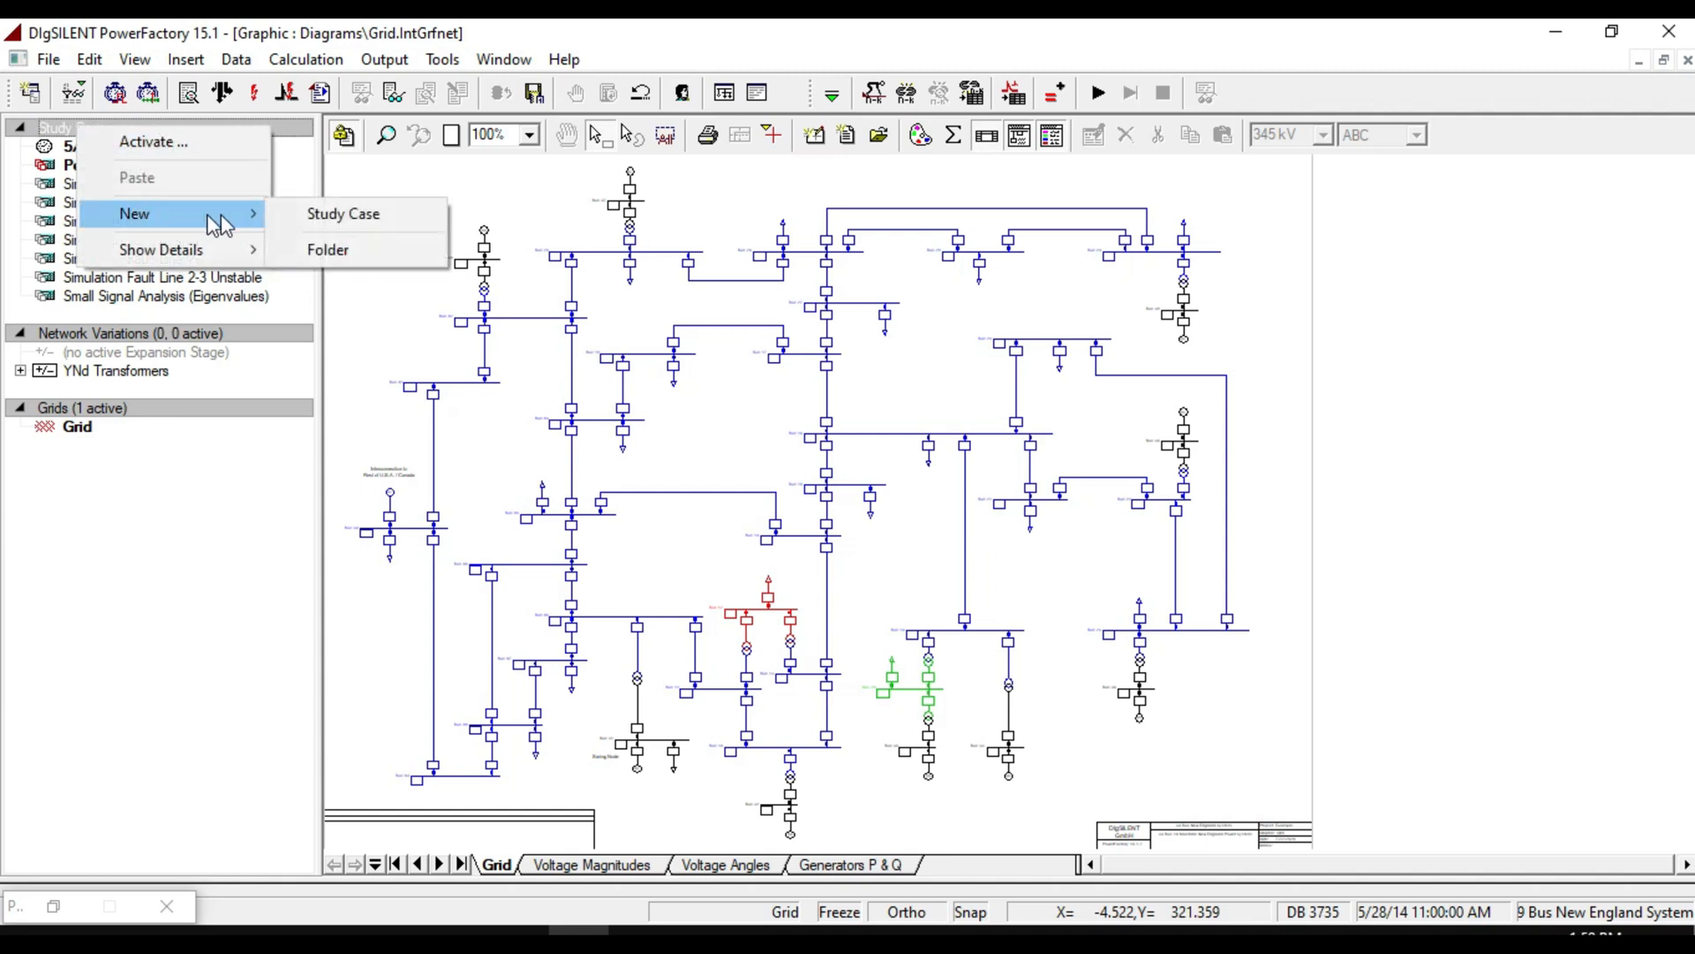
click(323, 213)
text(contingency an)
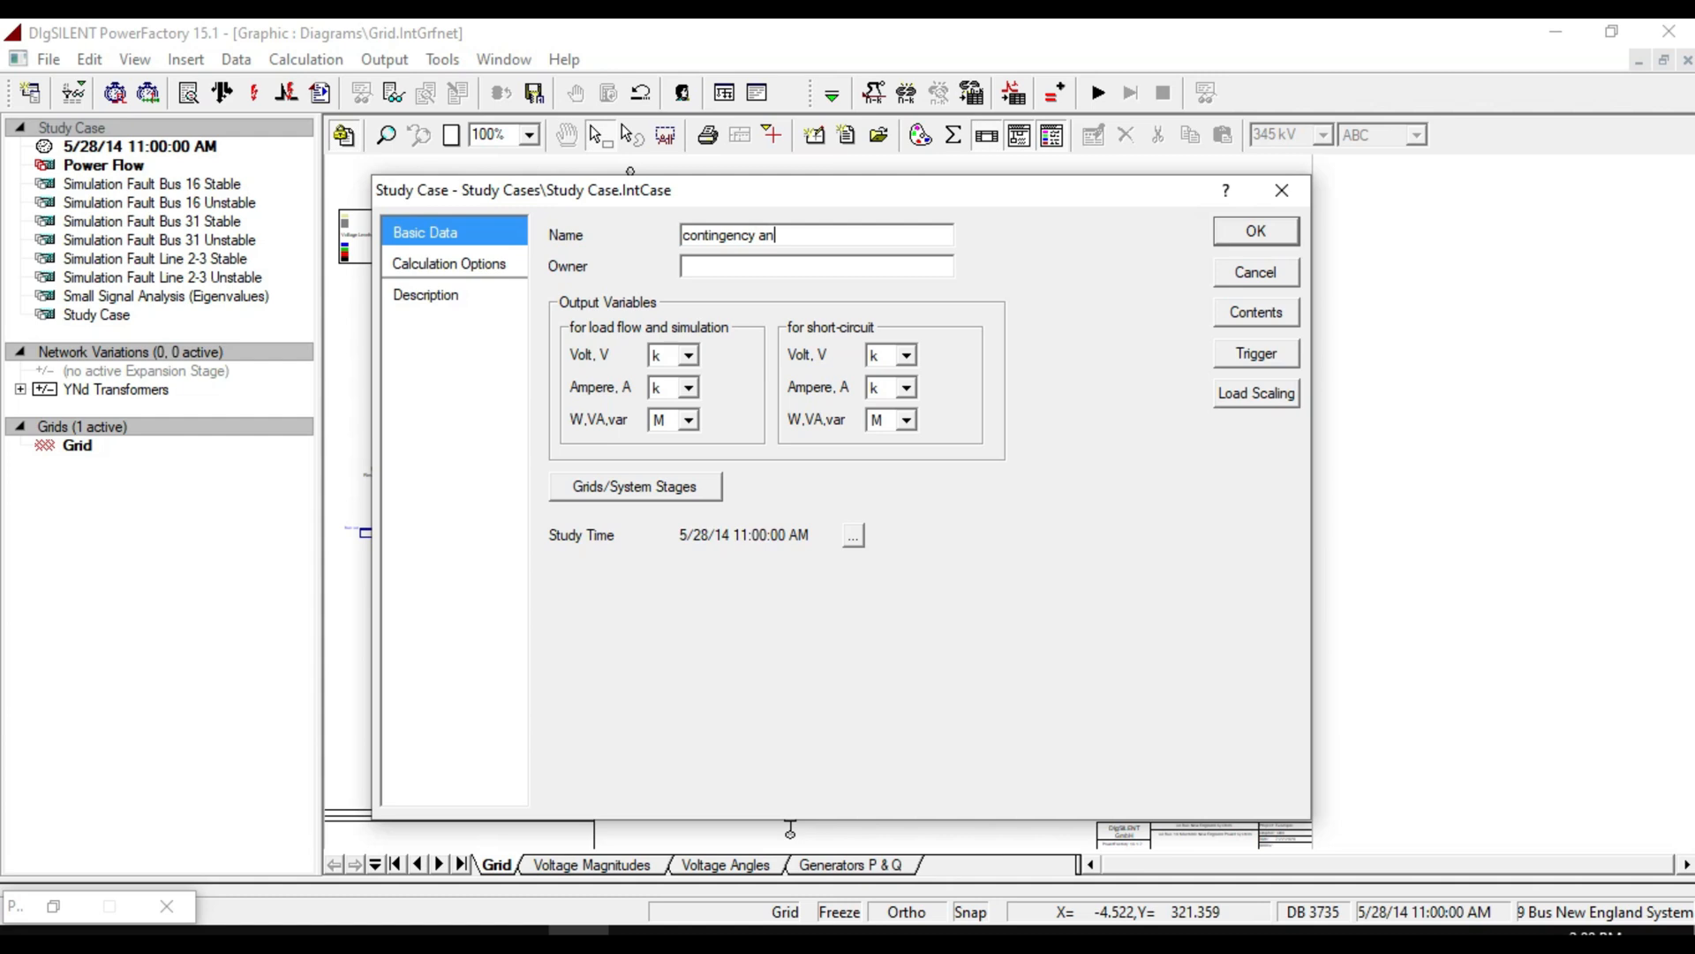
text(alysis)
click(1247, 231)
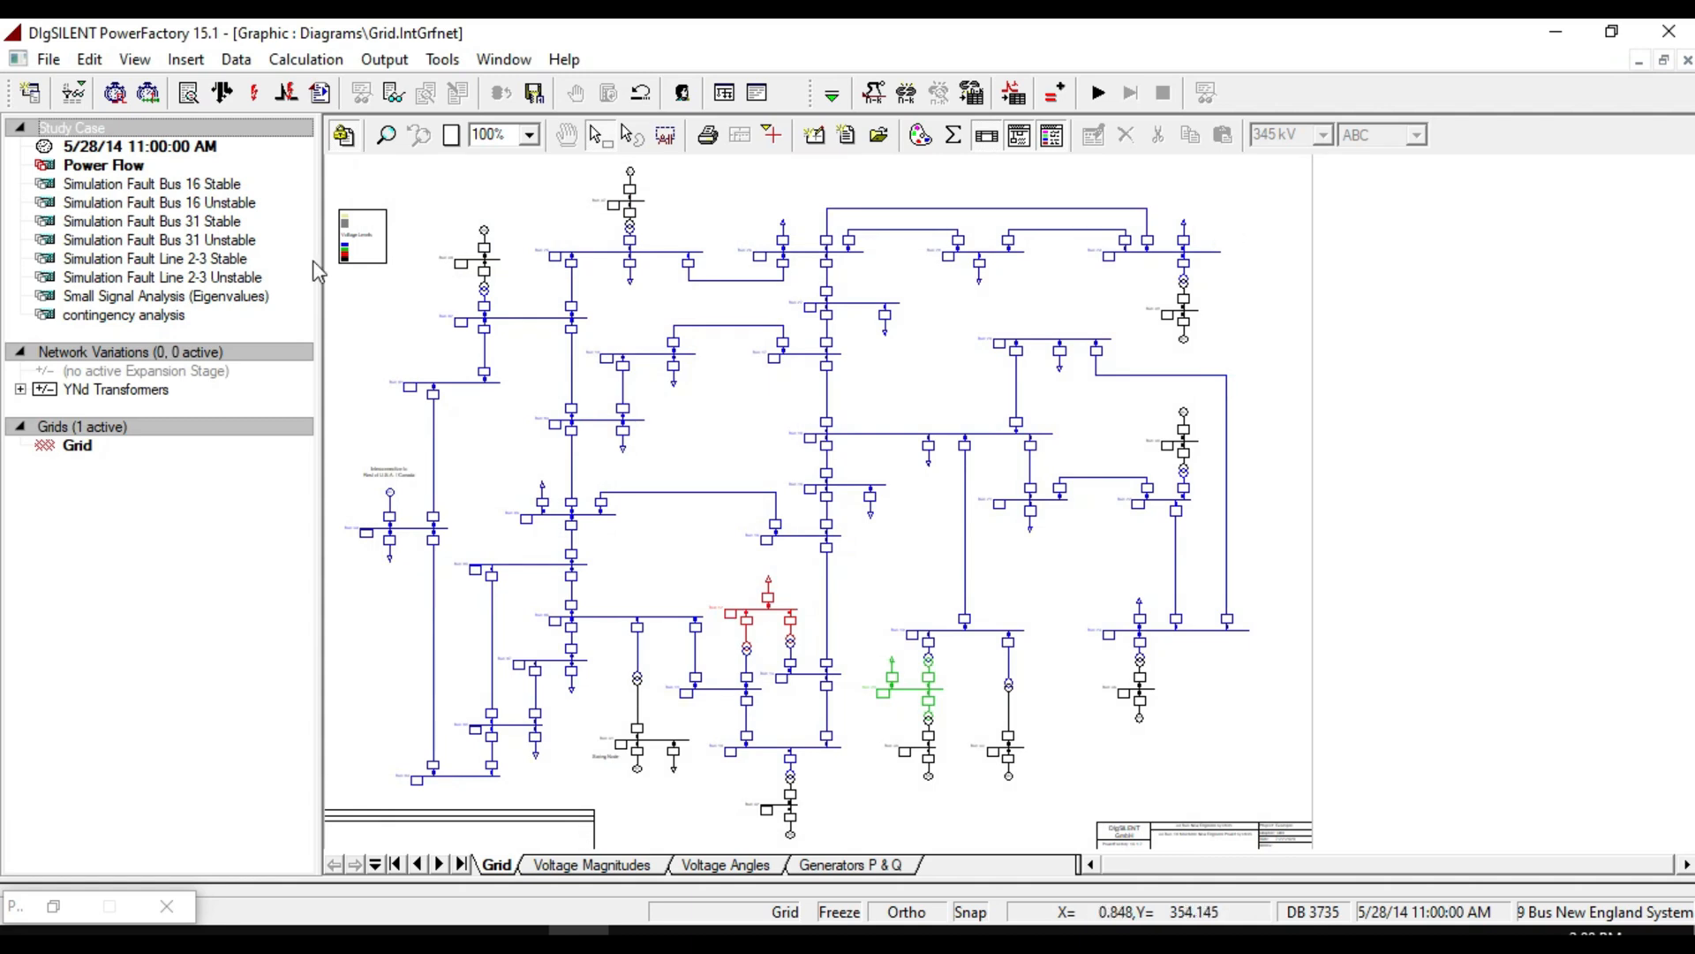
Activate the contingency analysis study case and then activate its Grid.
right_click(169, 316)
click(227, 382)
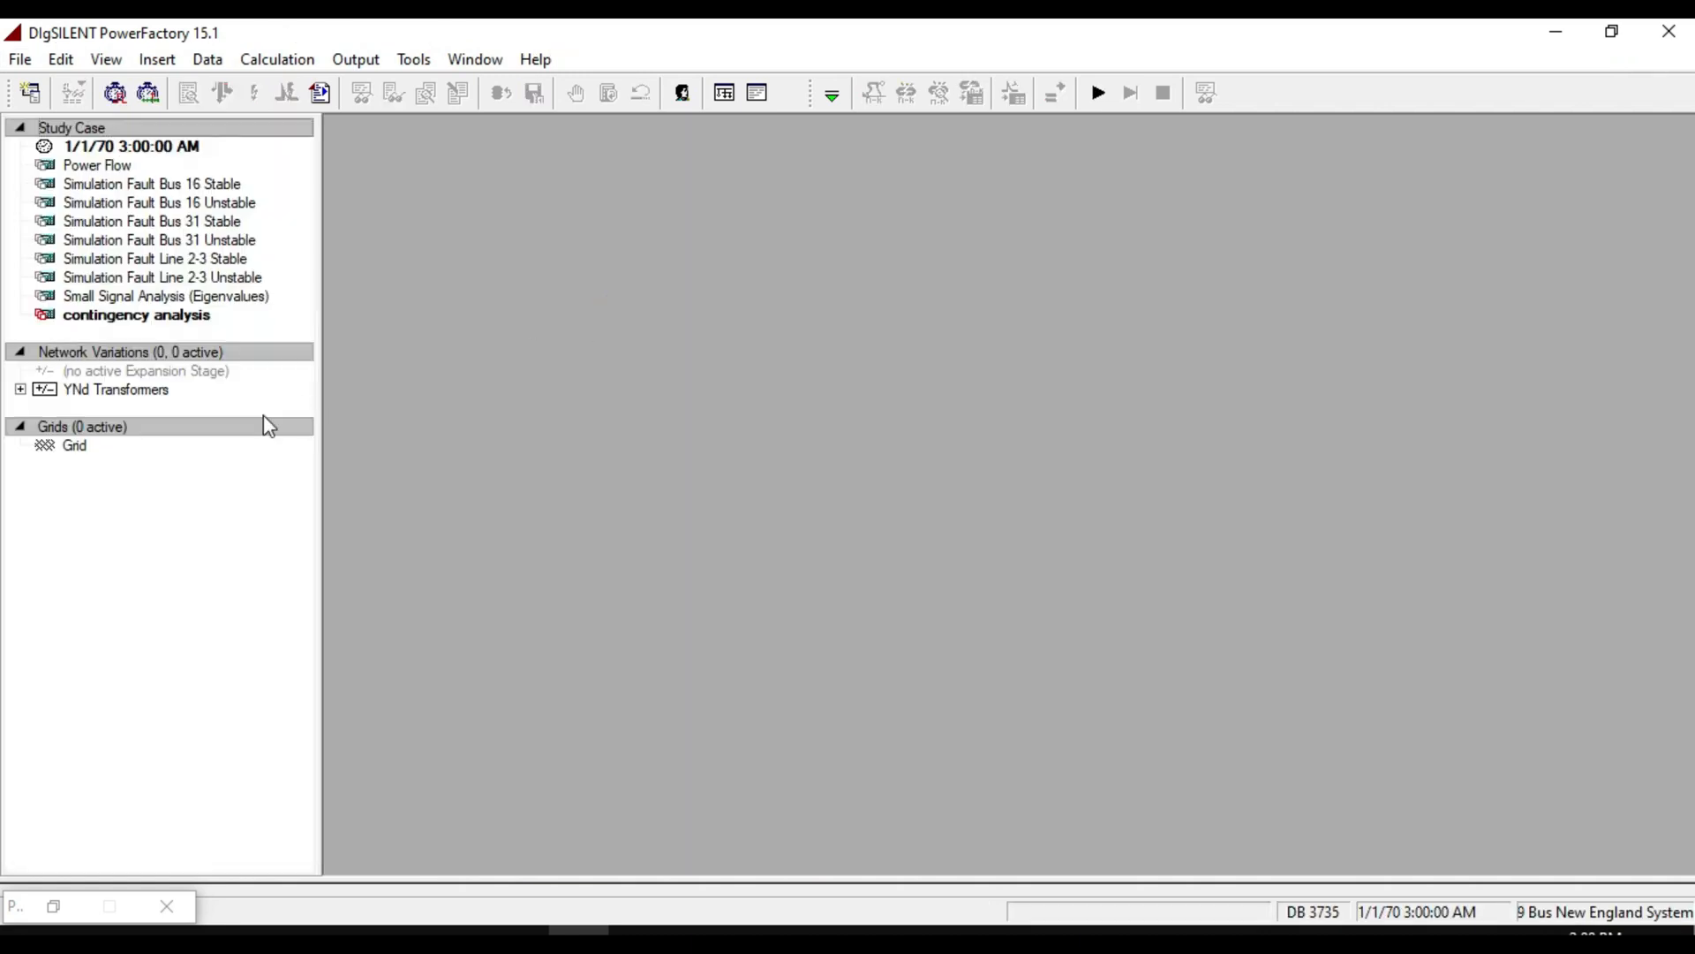
right_click(77, 459)
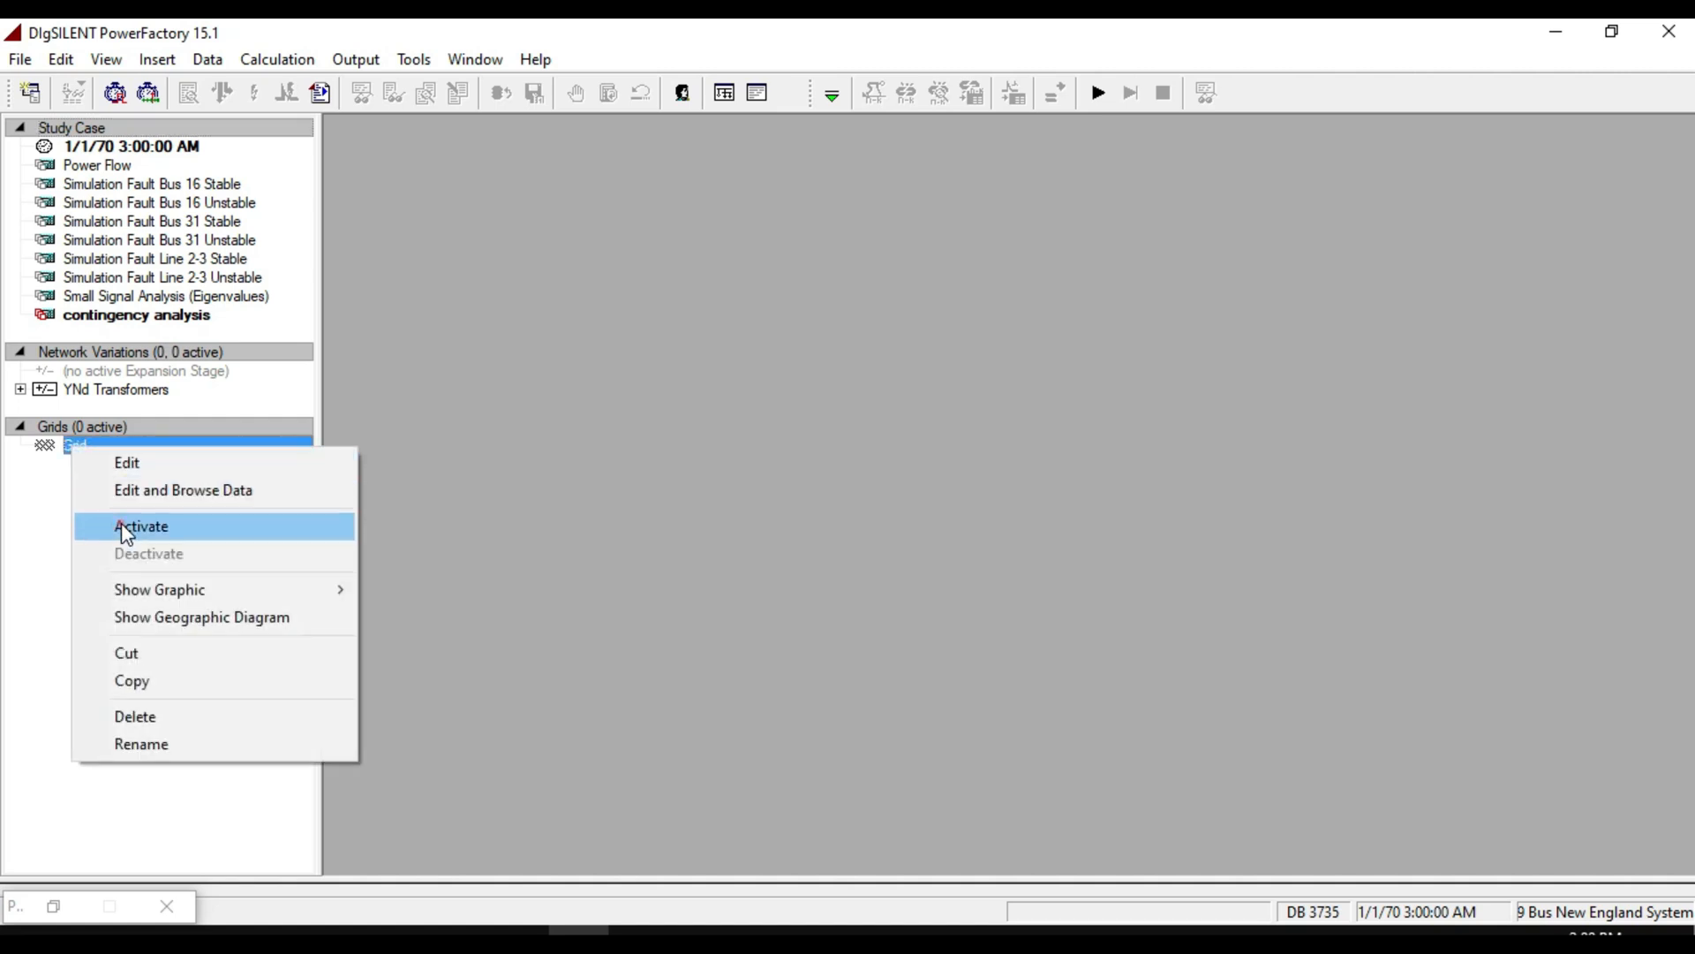
click(124, 525)
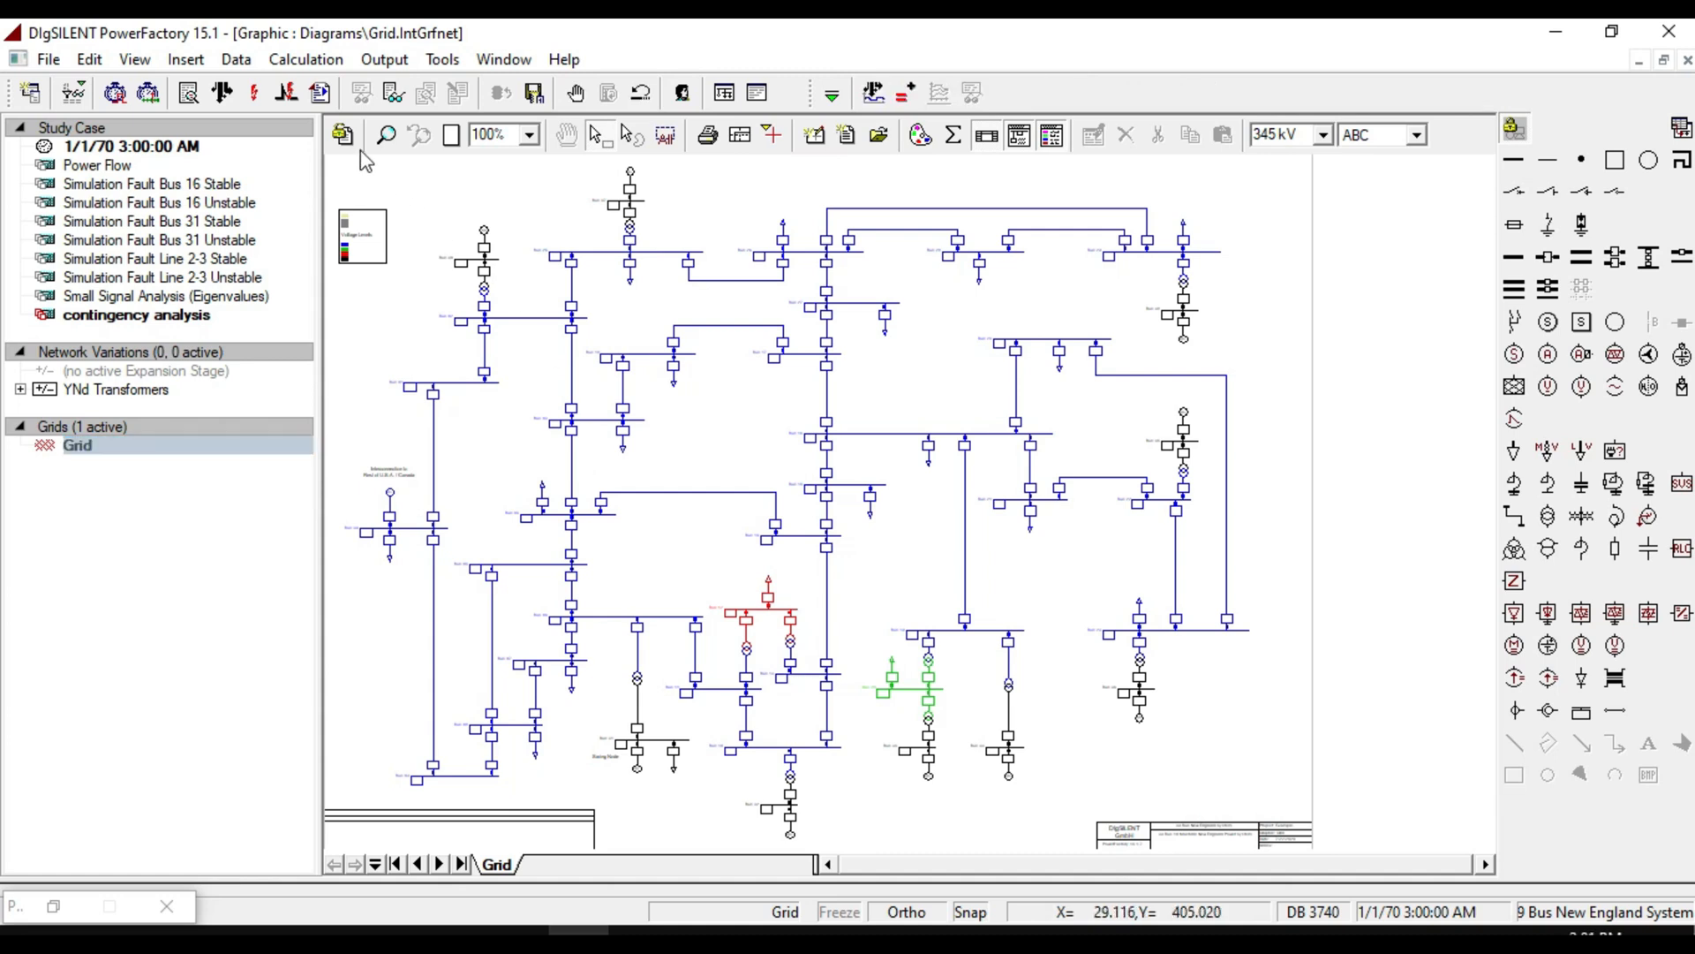
Switch the calculation function toolbar to Contingency Analysis.
click(315, 64)
mouse_move(394, 124)
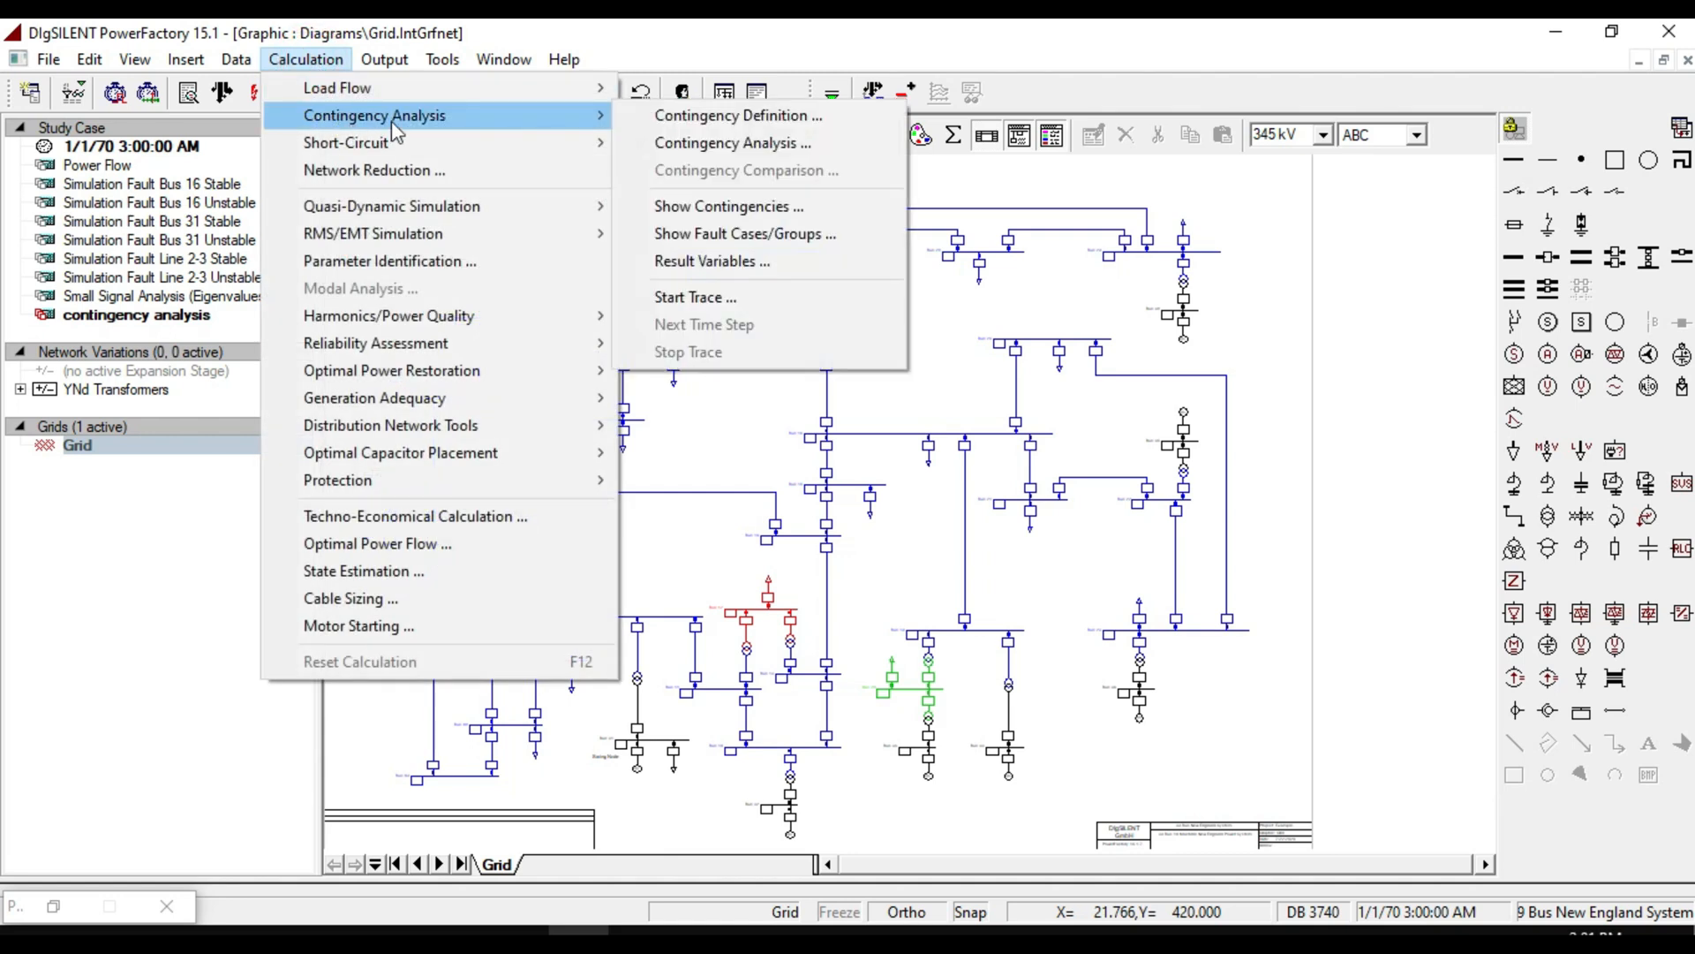
click(881, 408)
click(832, 94)
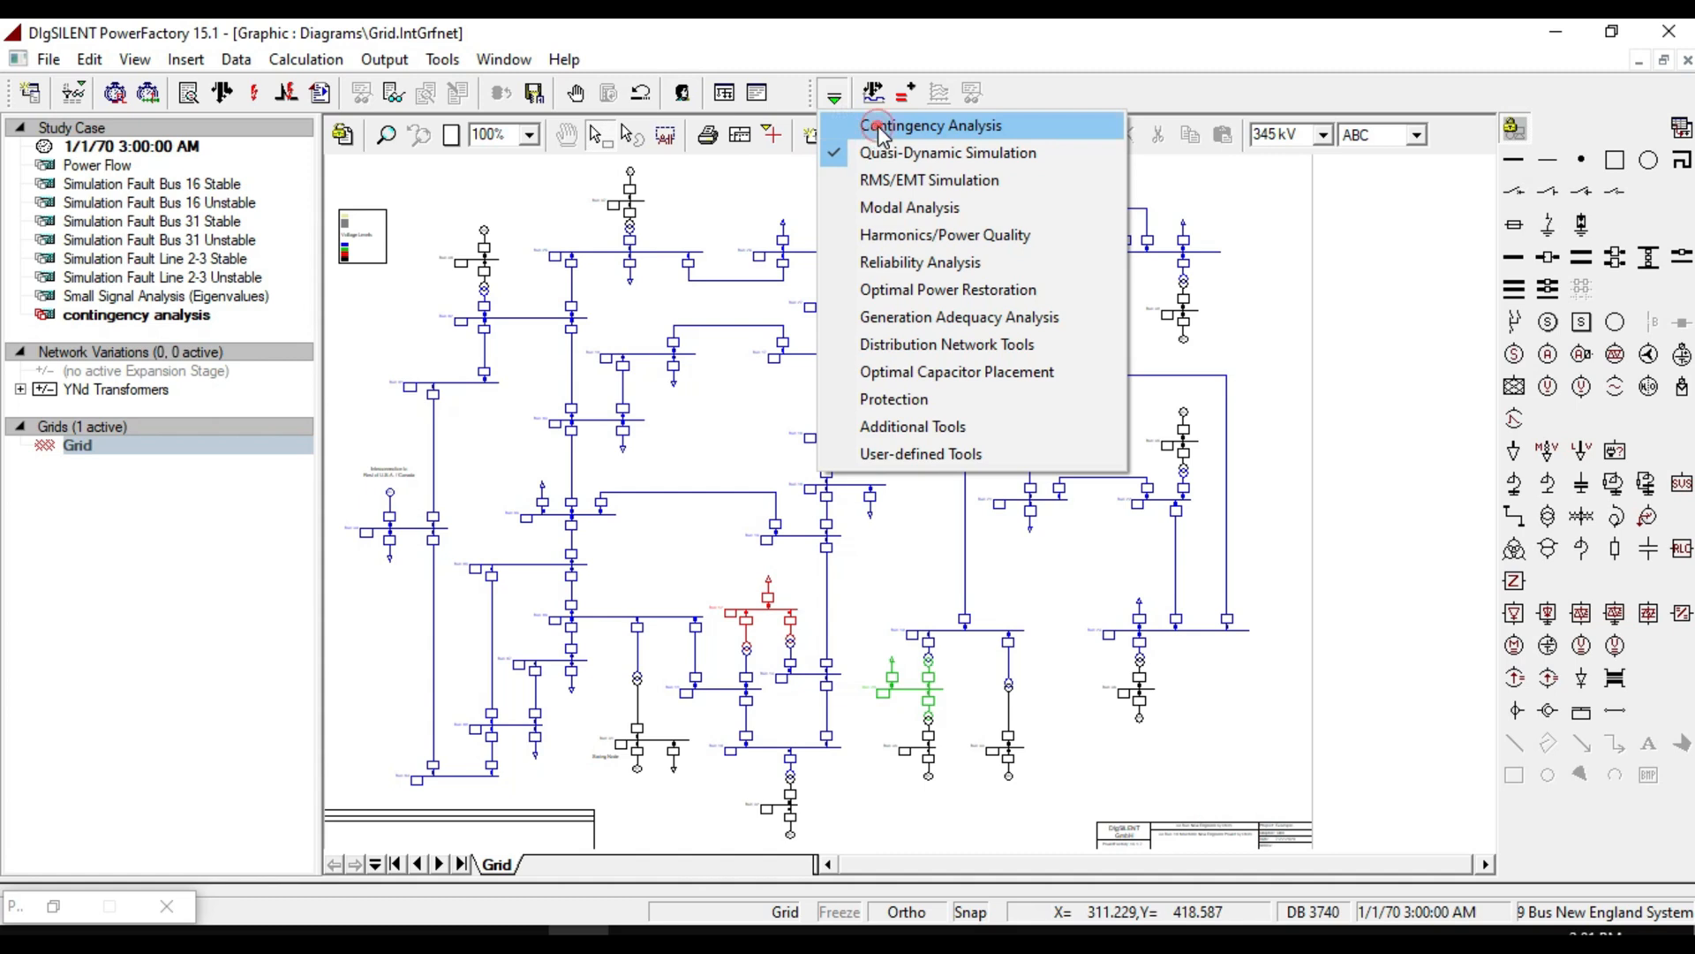
click(883, 128)
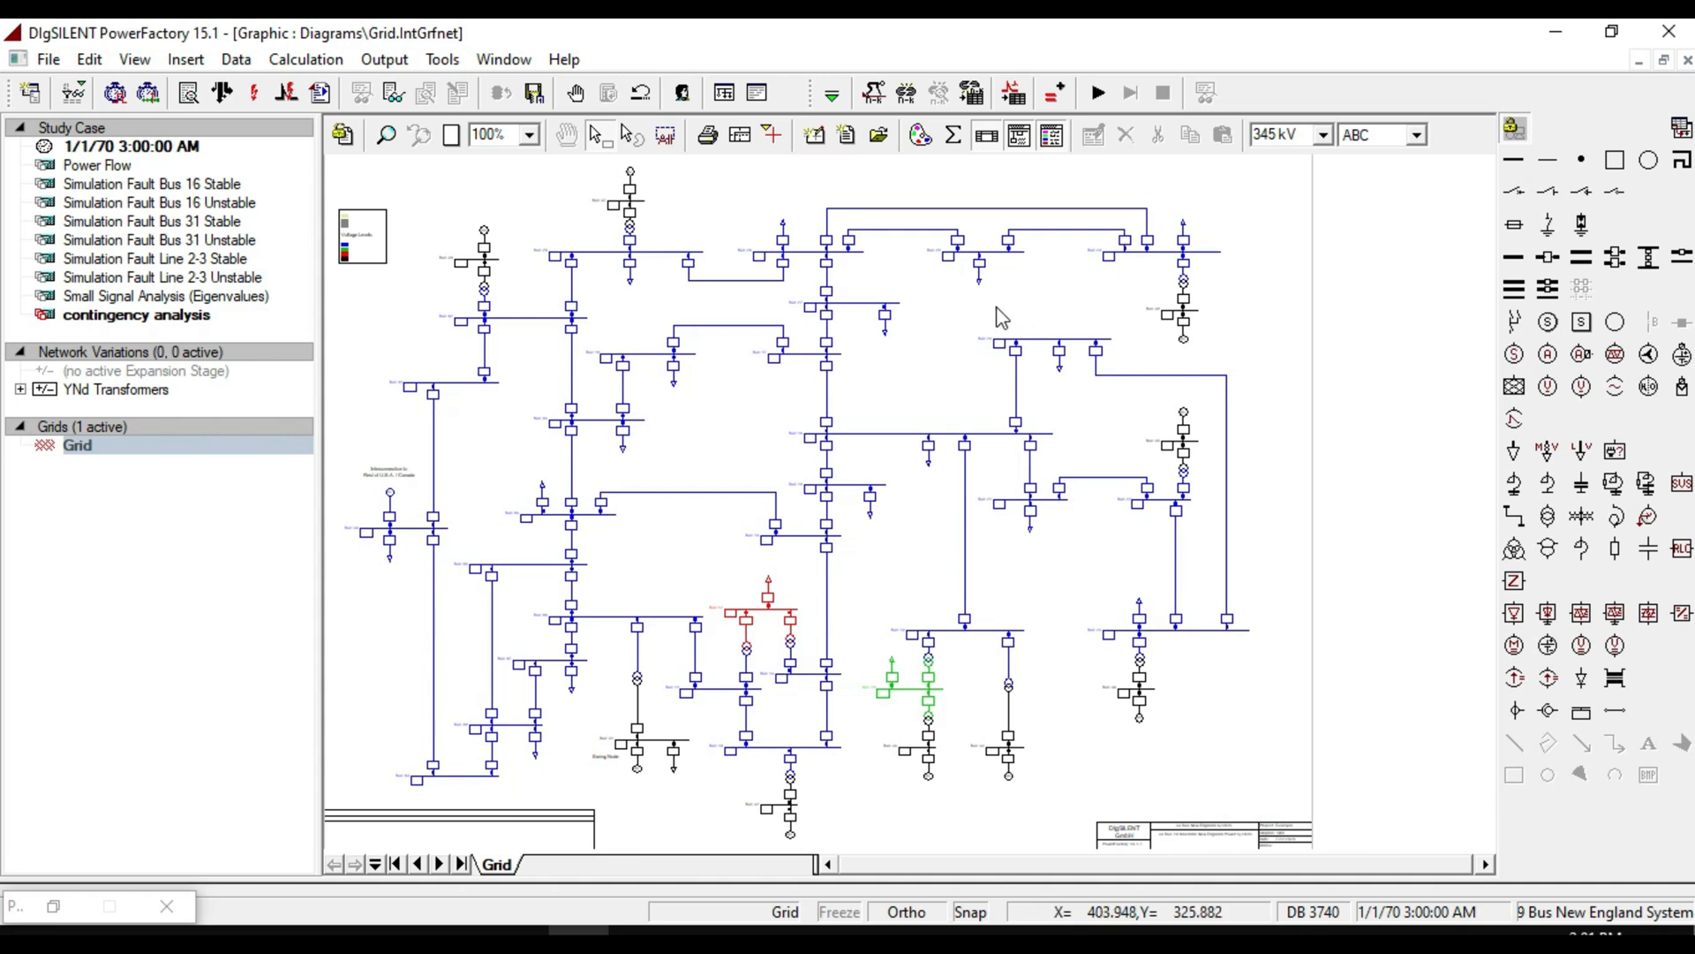
Open Contingency Definition and review the contingency creation modes and outage level options.
click(875, 93)
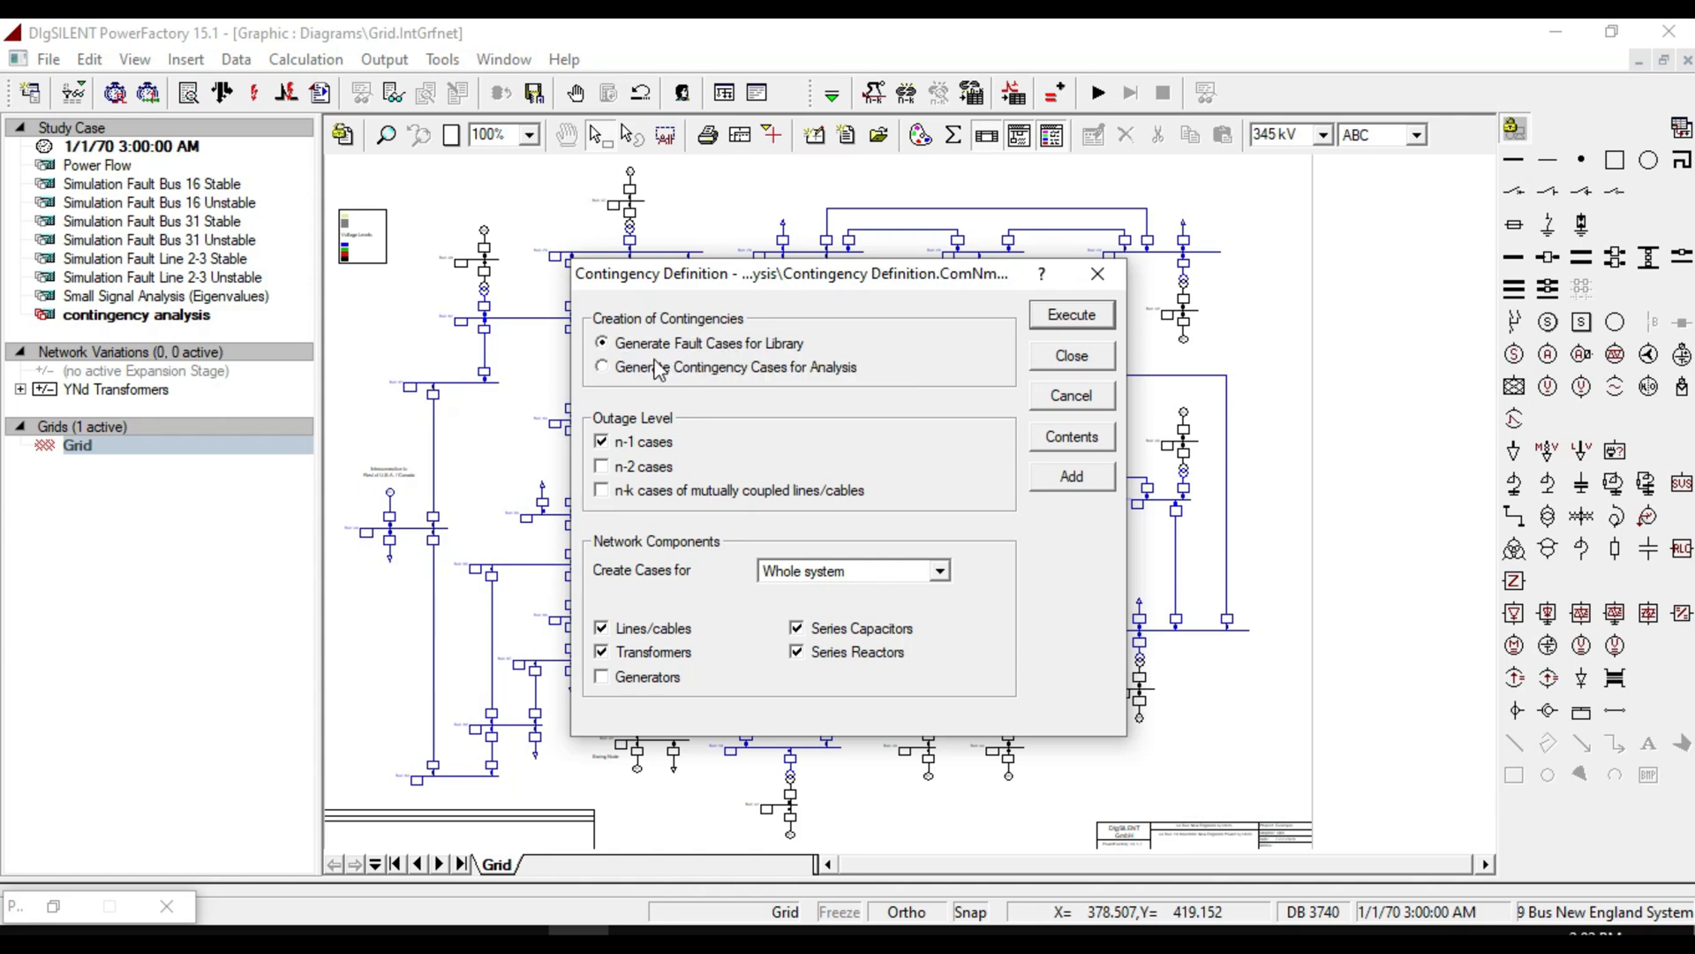
click(622, 368)
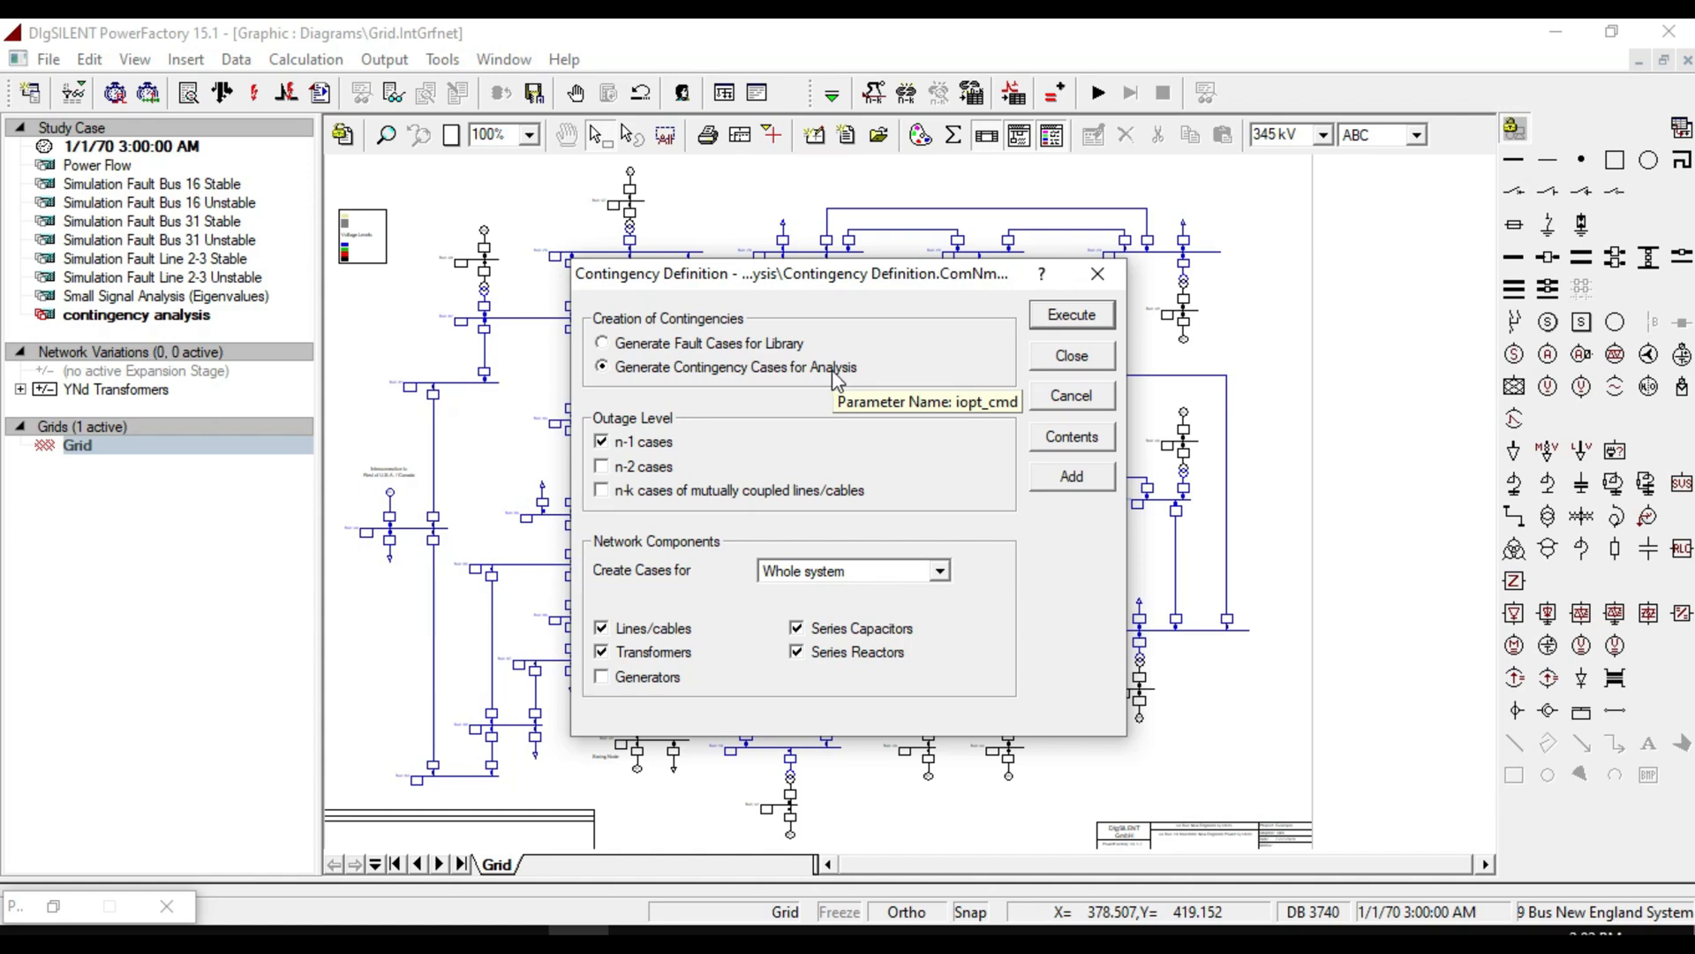
click(766, 344)
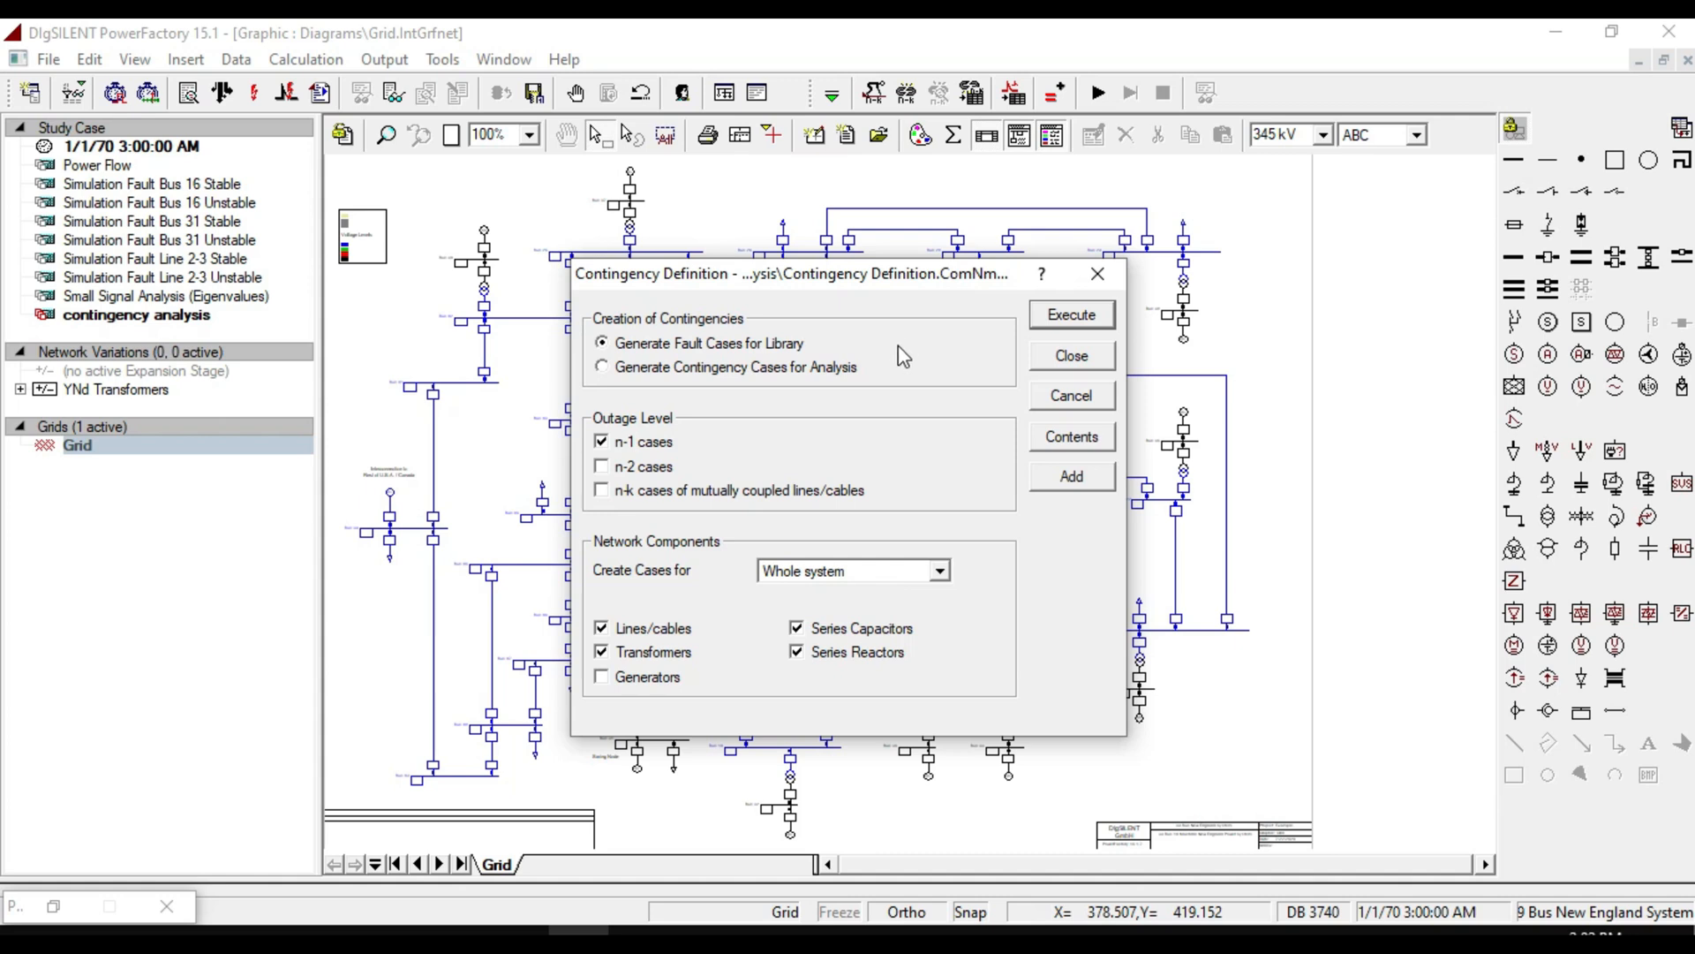
click(808, 380)
click(793, 348)
click(602, 441)
click(602, 441)
click(647, 471)
click(652, 473)
Set contingency cases to be created for a Selection and close the Contingency Definition.
click(839, 571)
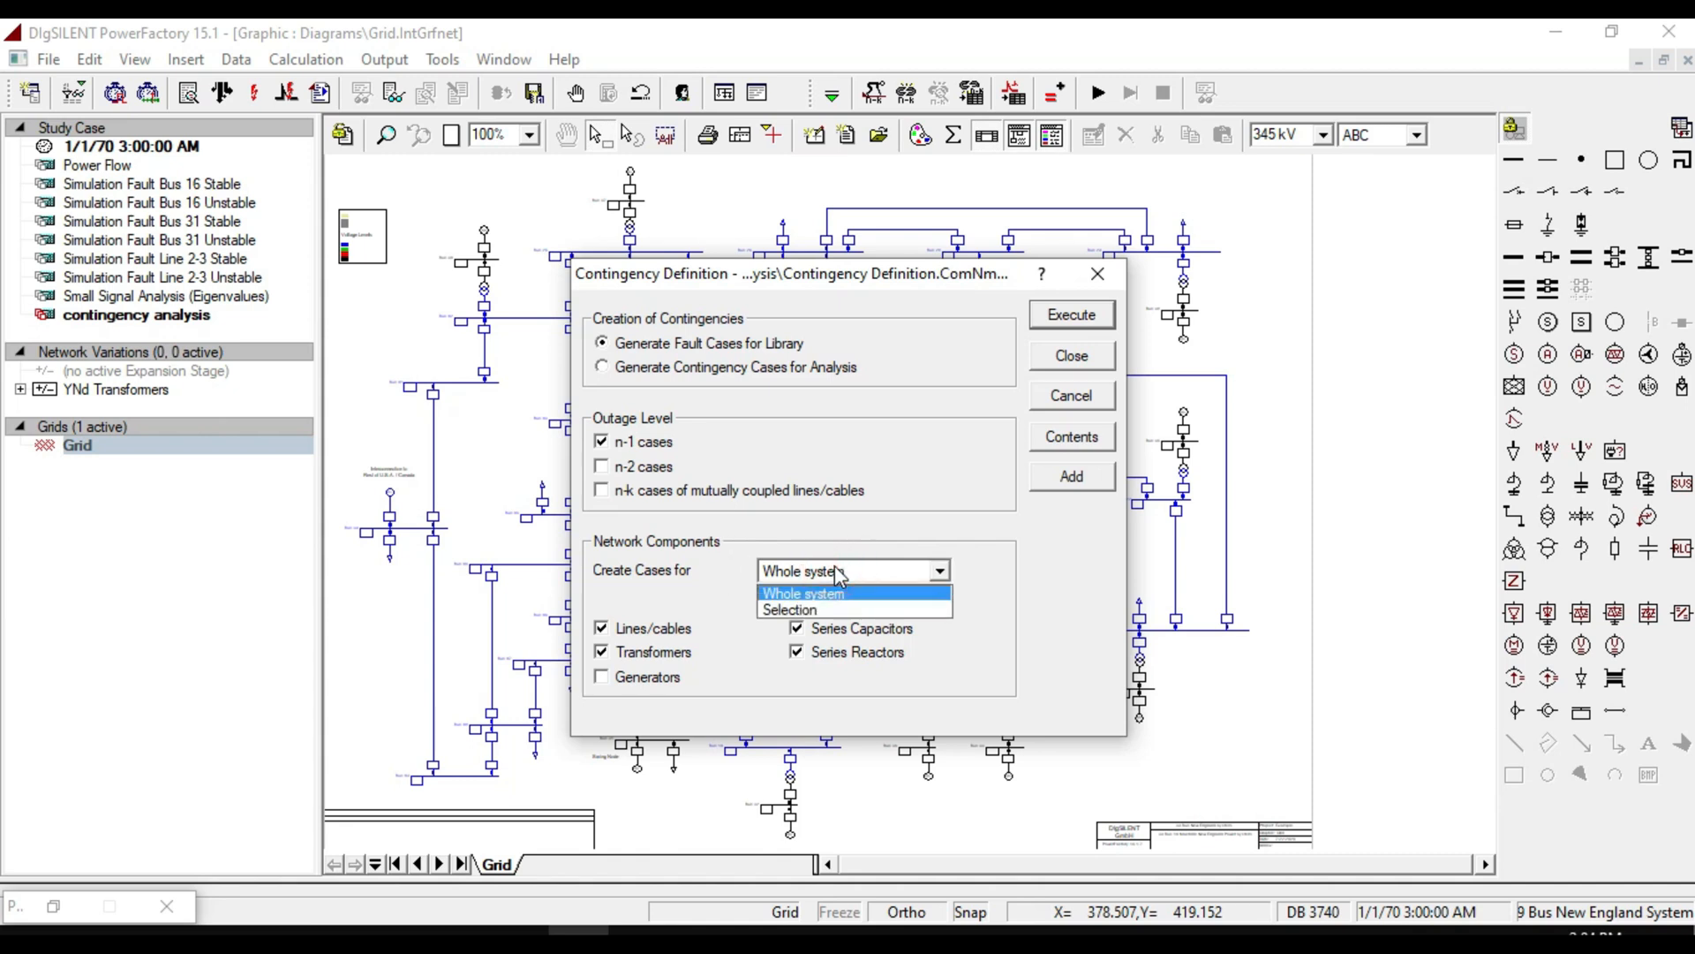
click(780, 617)
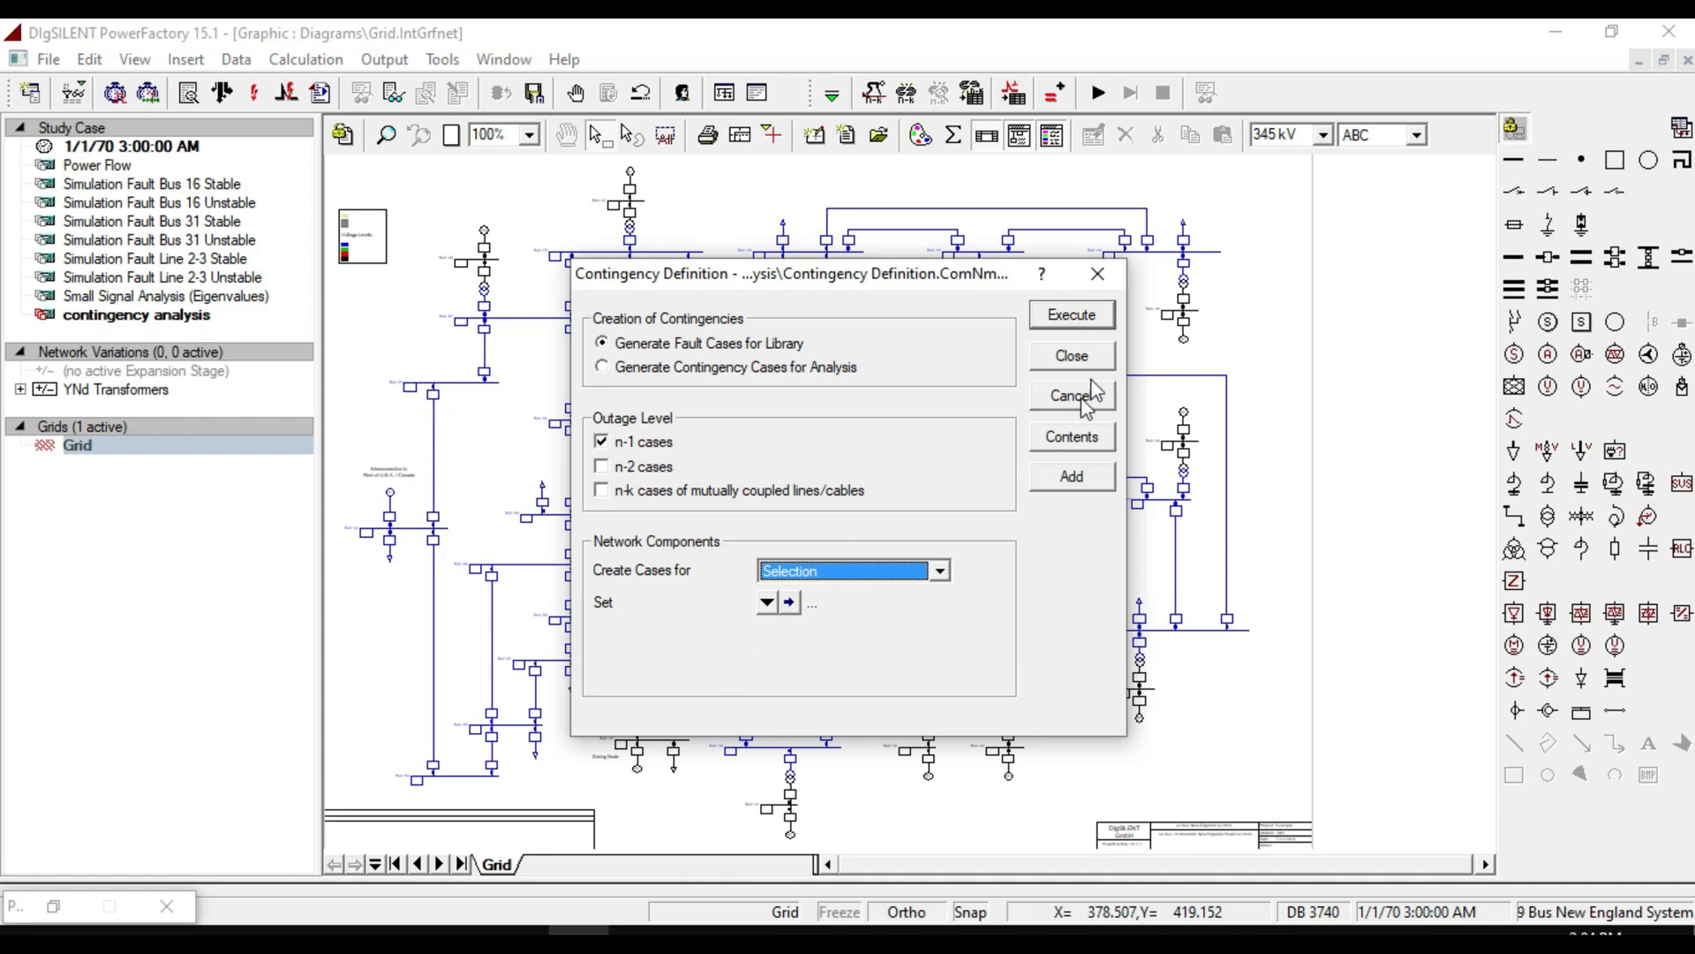
click(1095, 273)
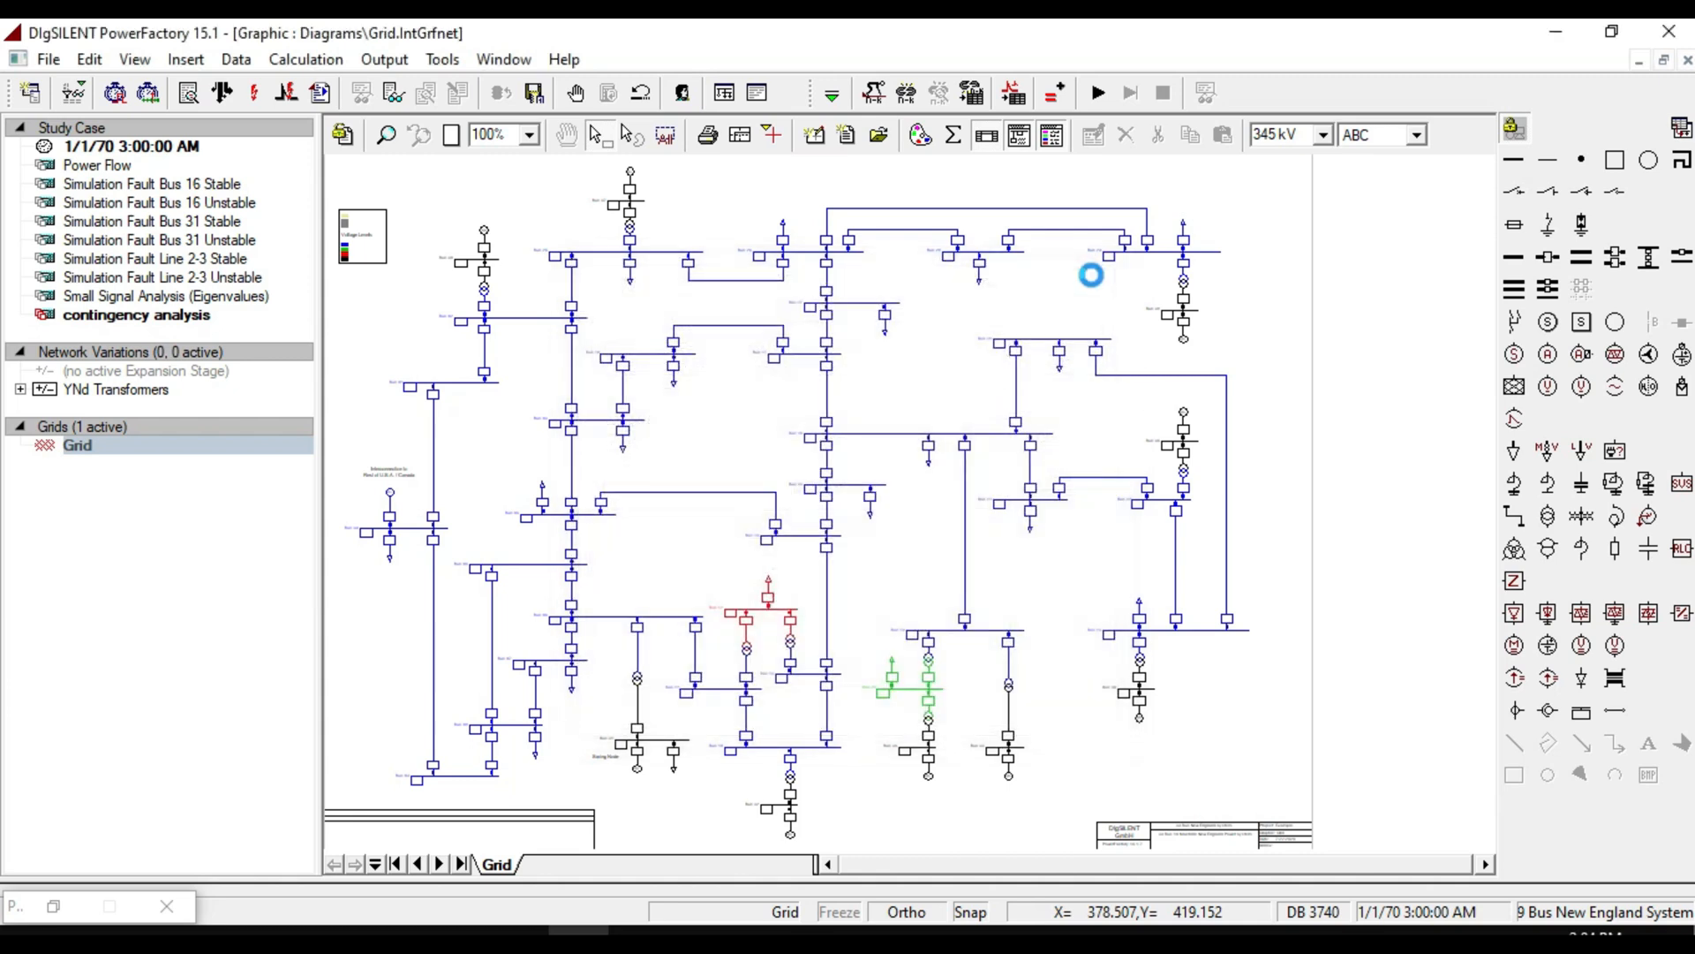
Select the eastern part of the network diagram and define a General Set from the selected elements.
drag(800, 181, 1249, 757)
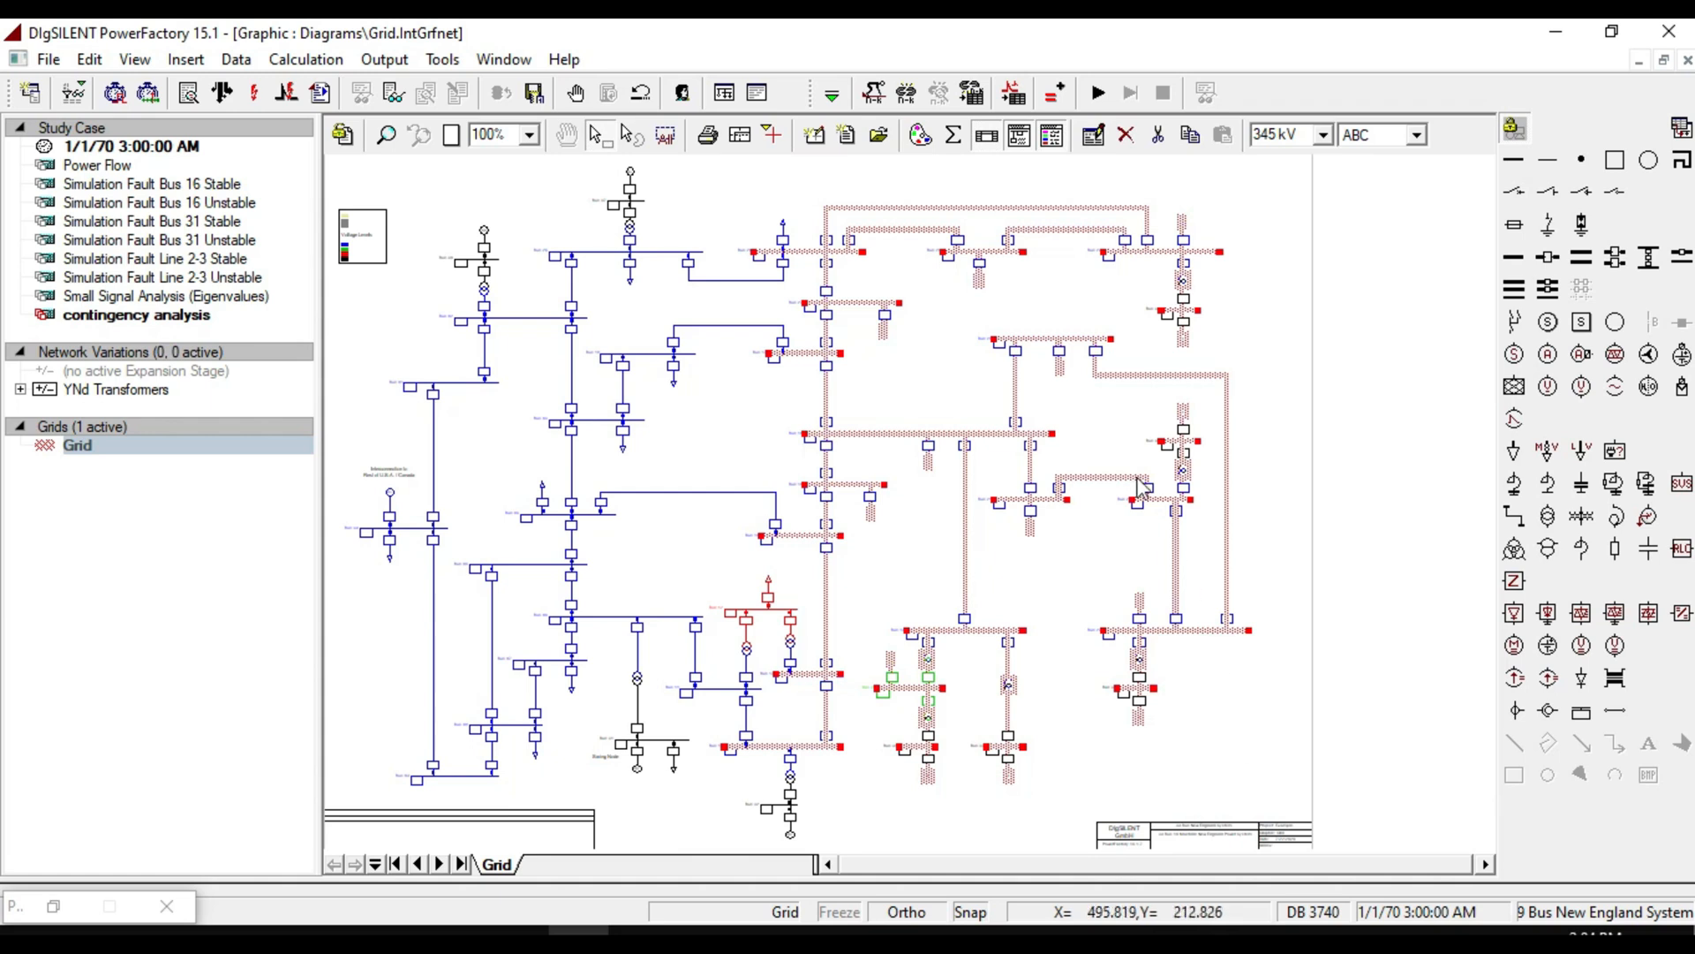
right_click(1041, 436)
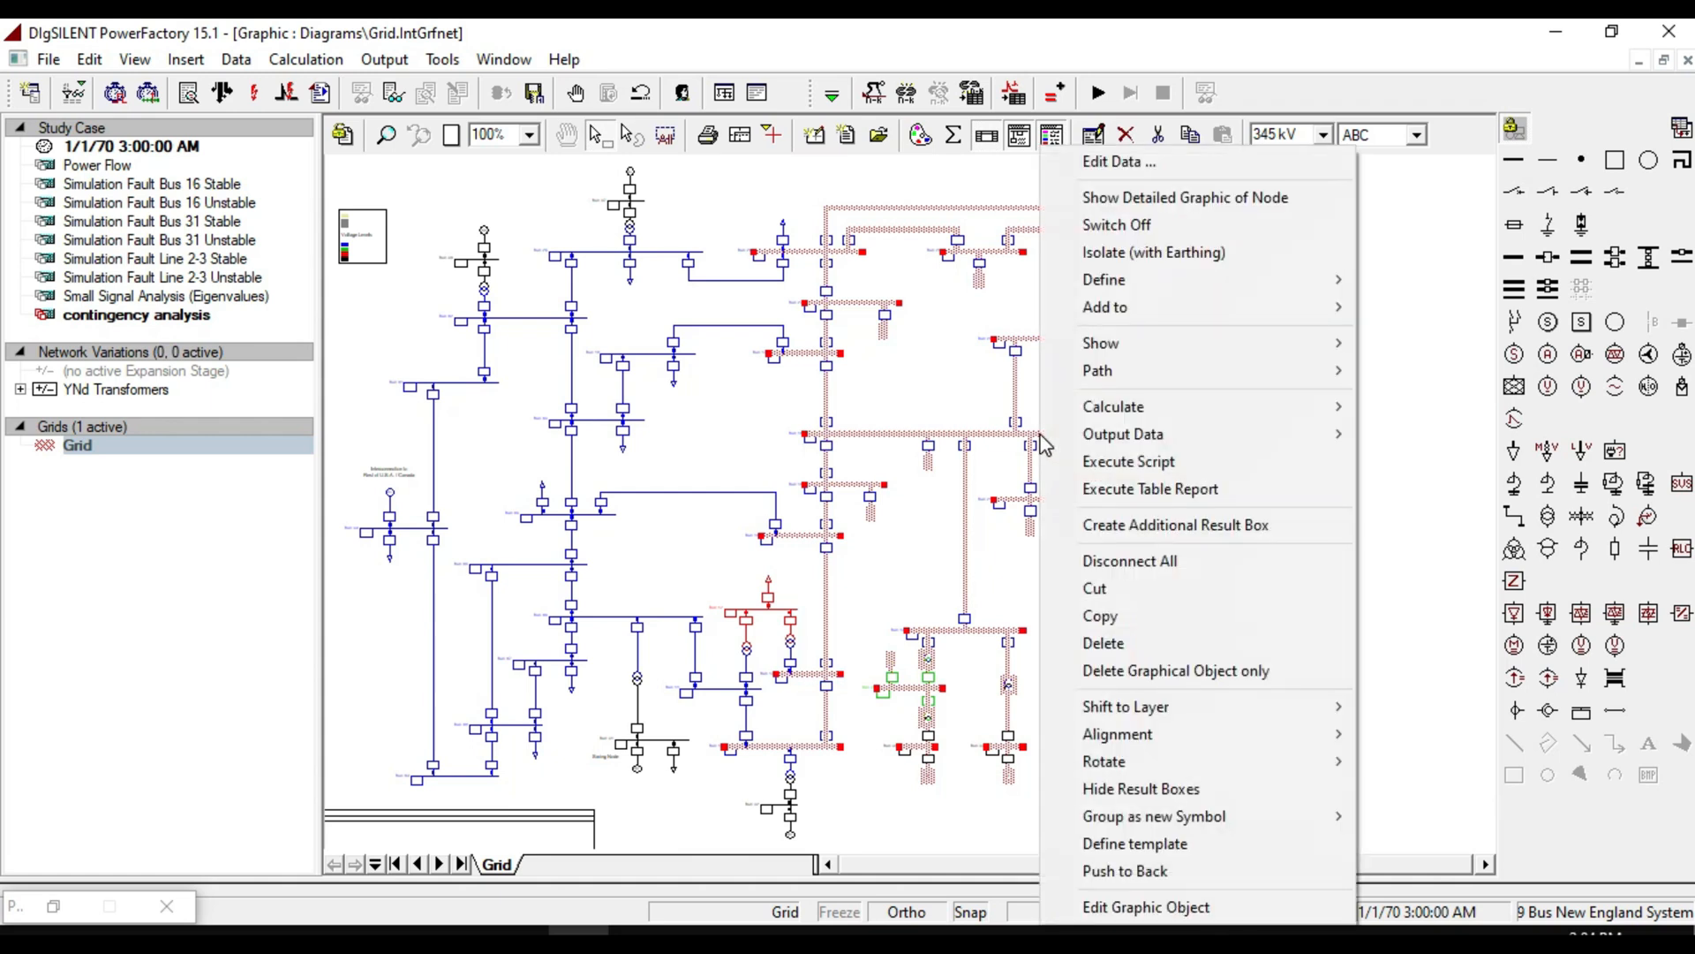
mouse_move(1114, 334)
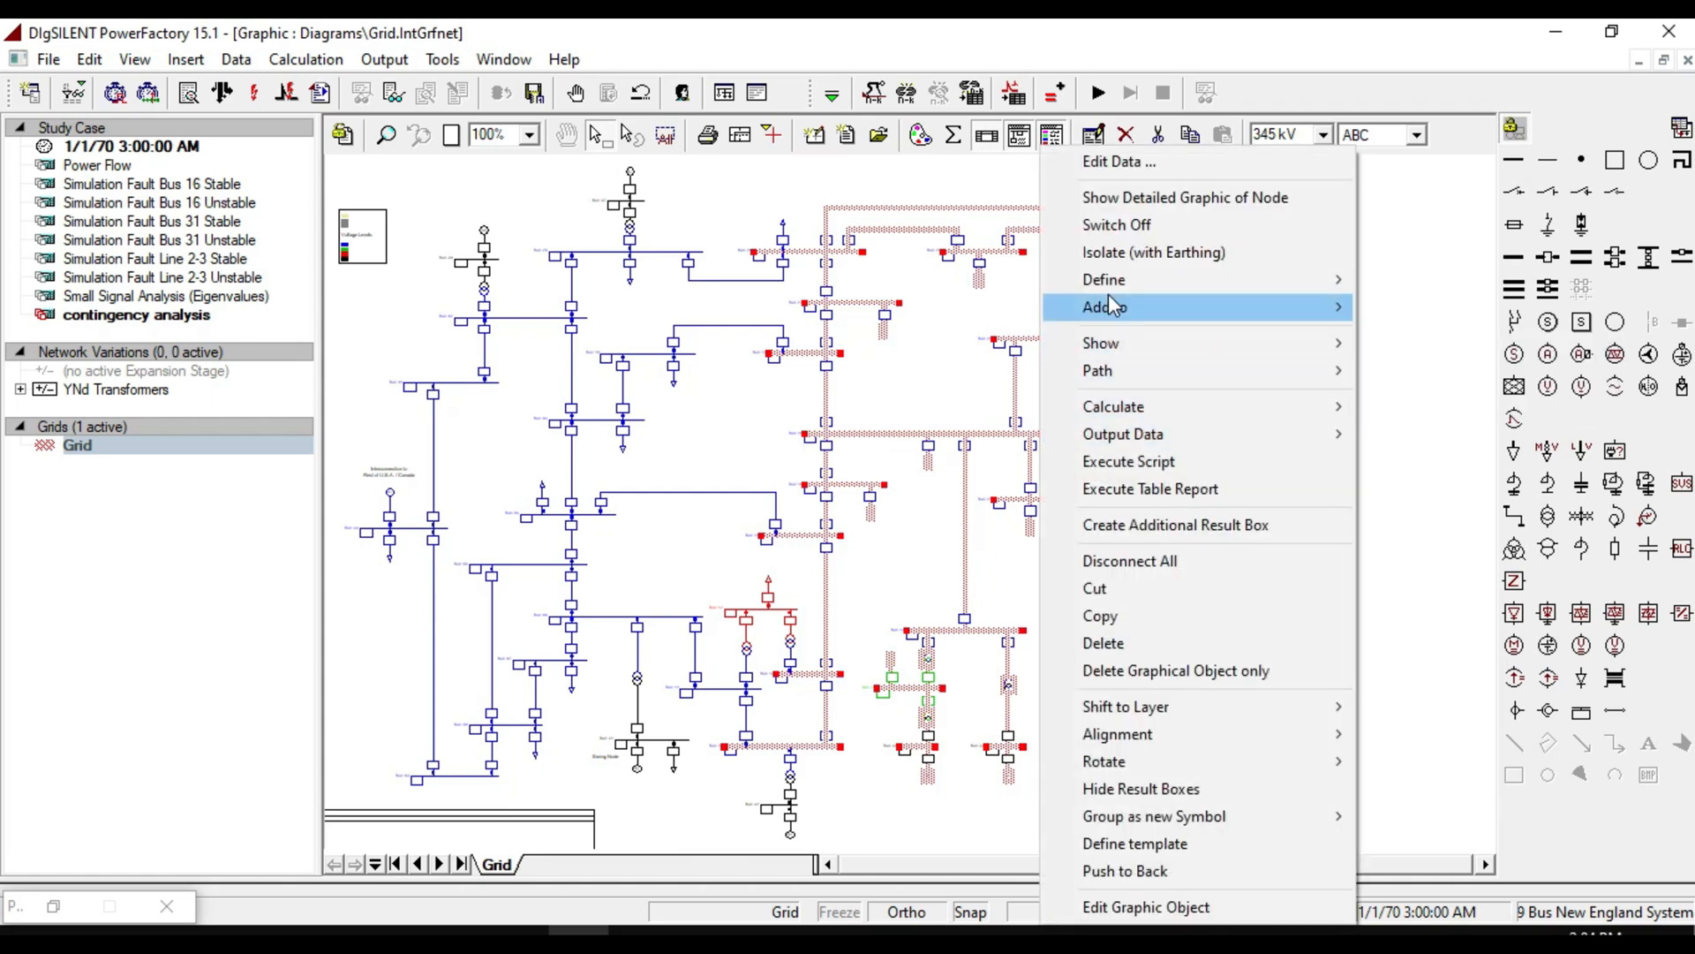
mouse_move(1105, 277)
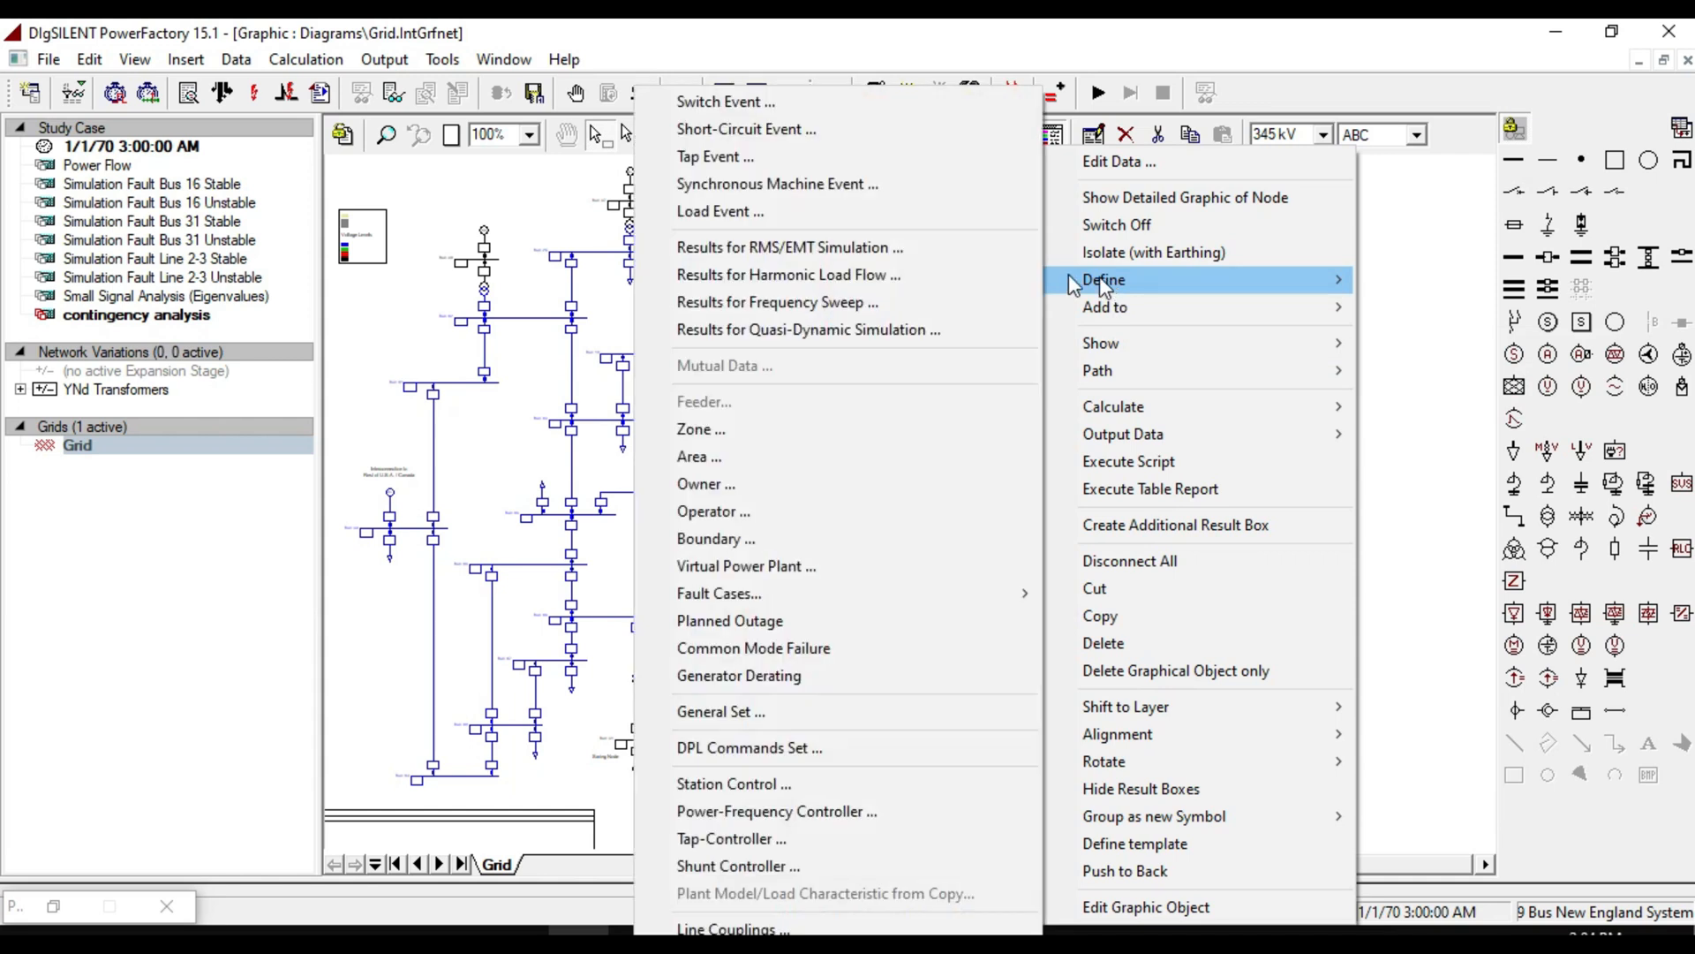
click(738, 710)
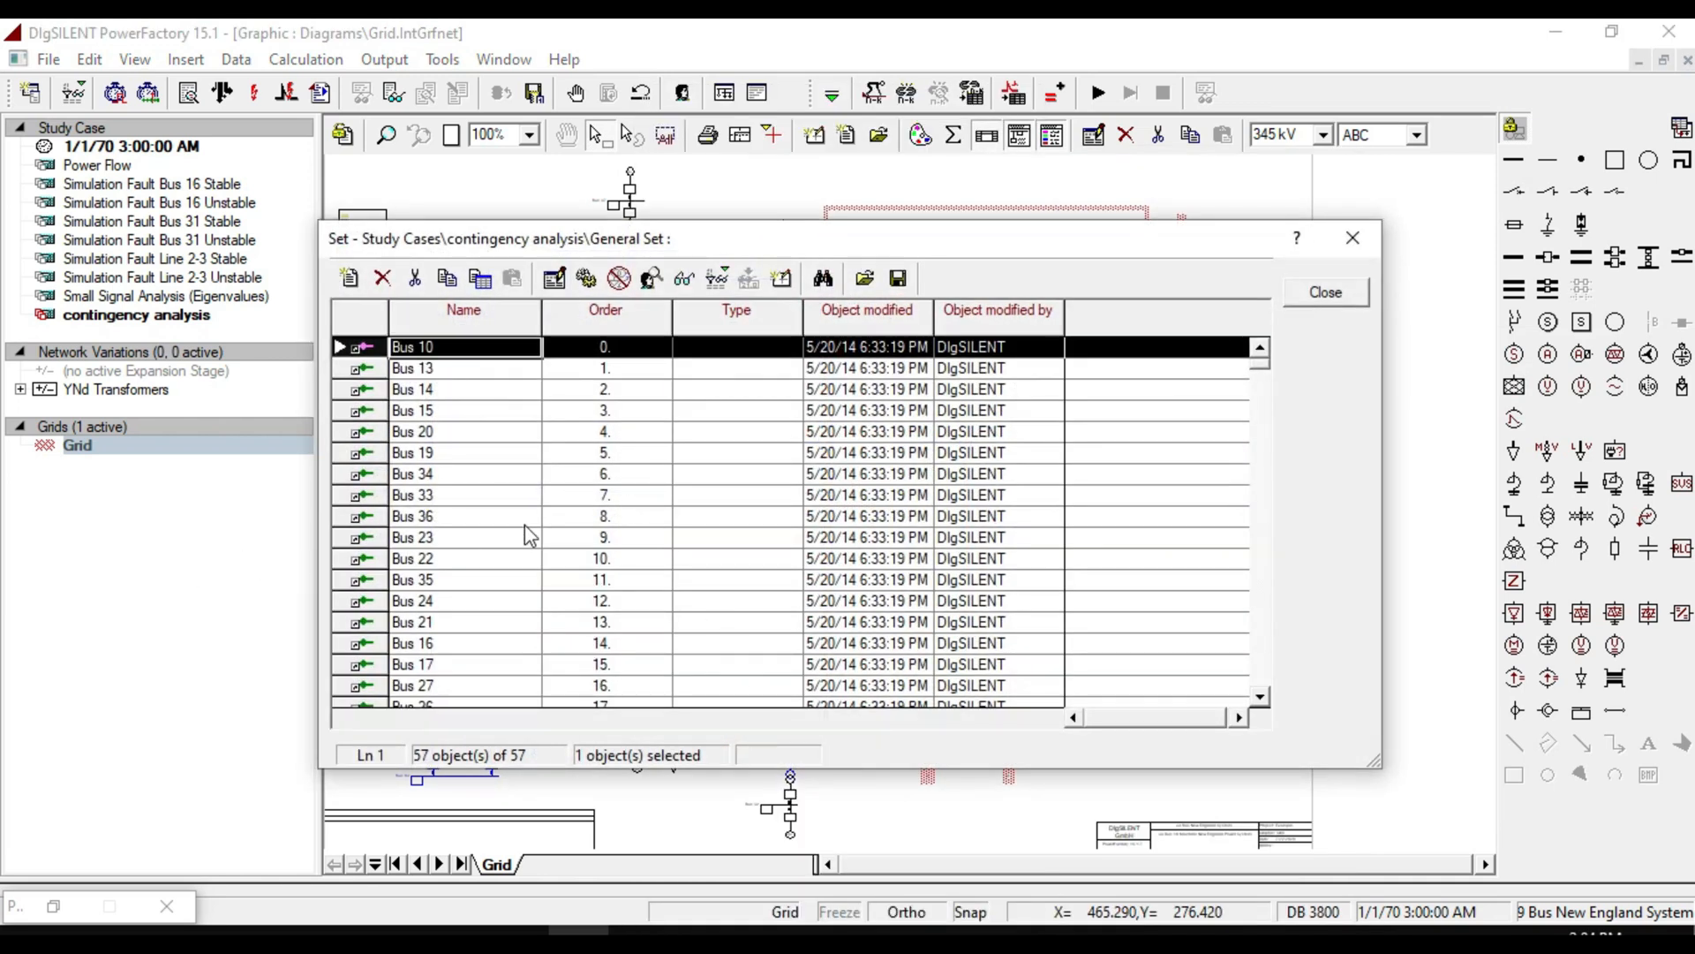
Scroll through the elements listed in the General Set and close it.
scroll(692, 461, down, 4)
scroll(692, 461, down, 12)
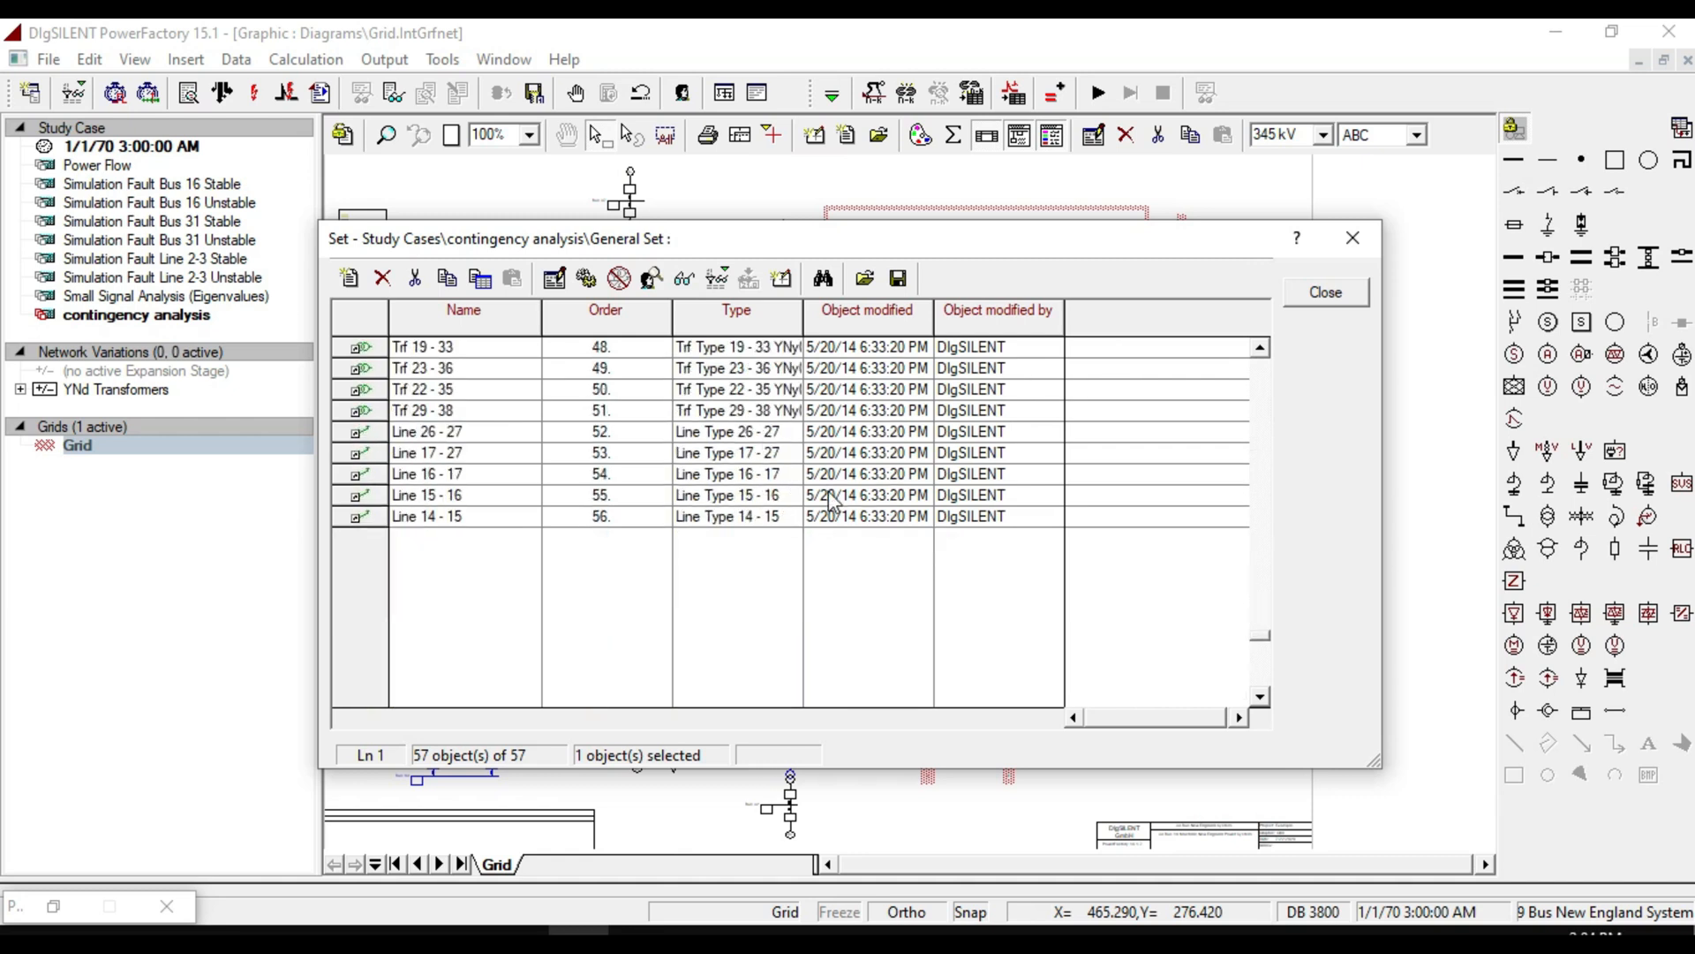
scroll(830, 499, up, 5)
scroll(830, 500, up, 10)
click(1326, 292)
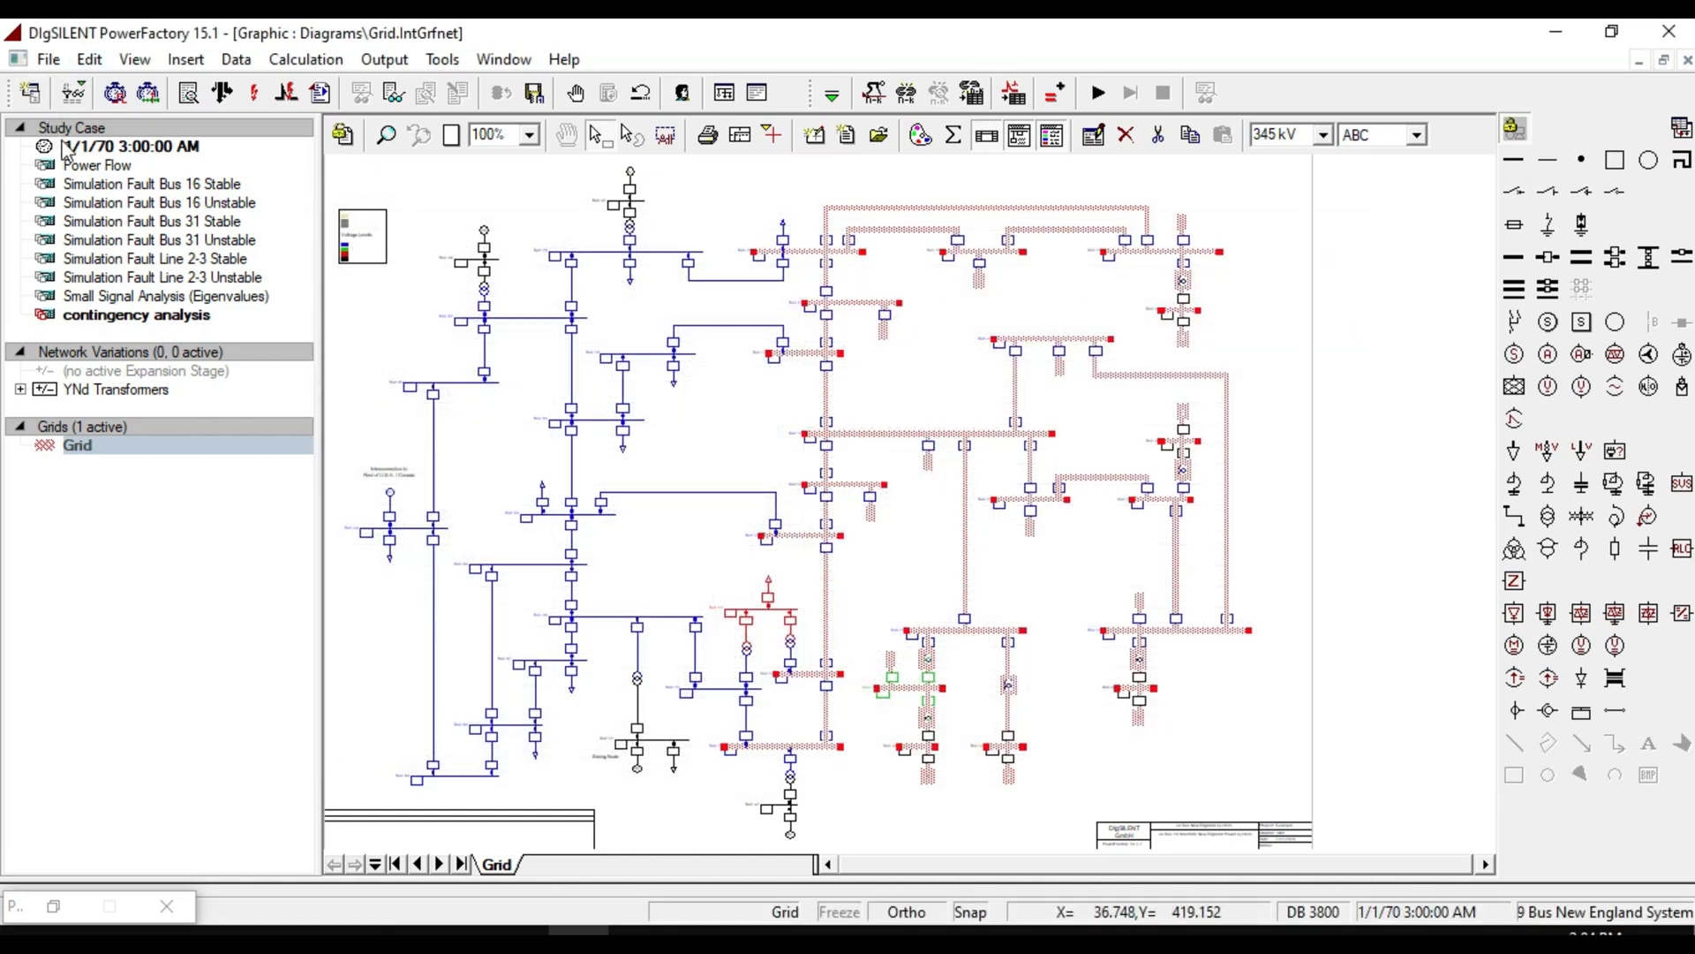
Reopen Contingency Definition and choose the General Set as the Set for the selection.
click(875, 93)
click(790, 571)
click(790, 610)
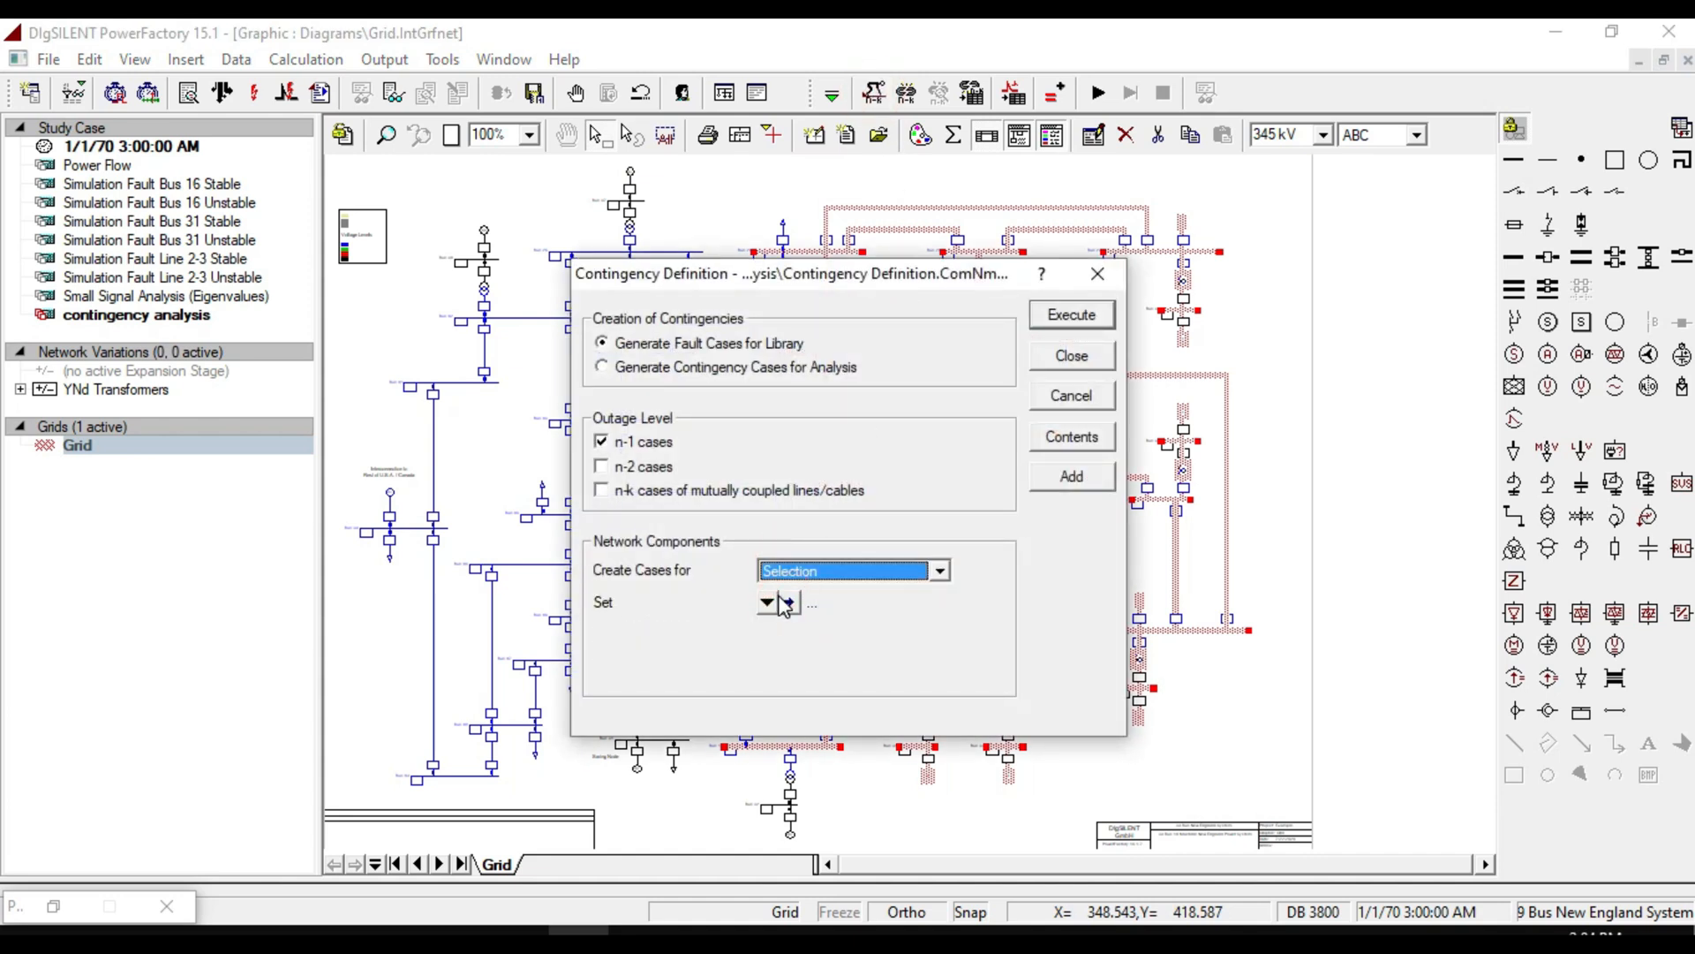
click(768, 602)
click(808, 629)
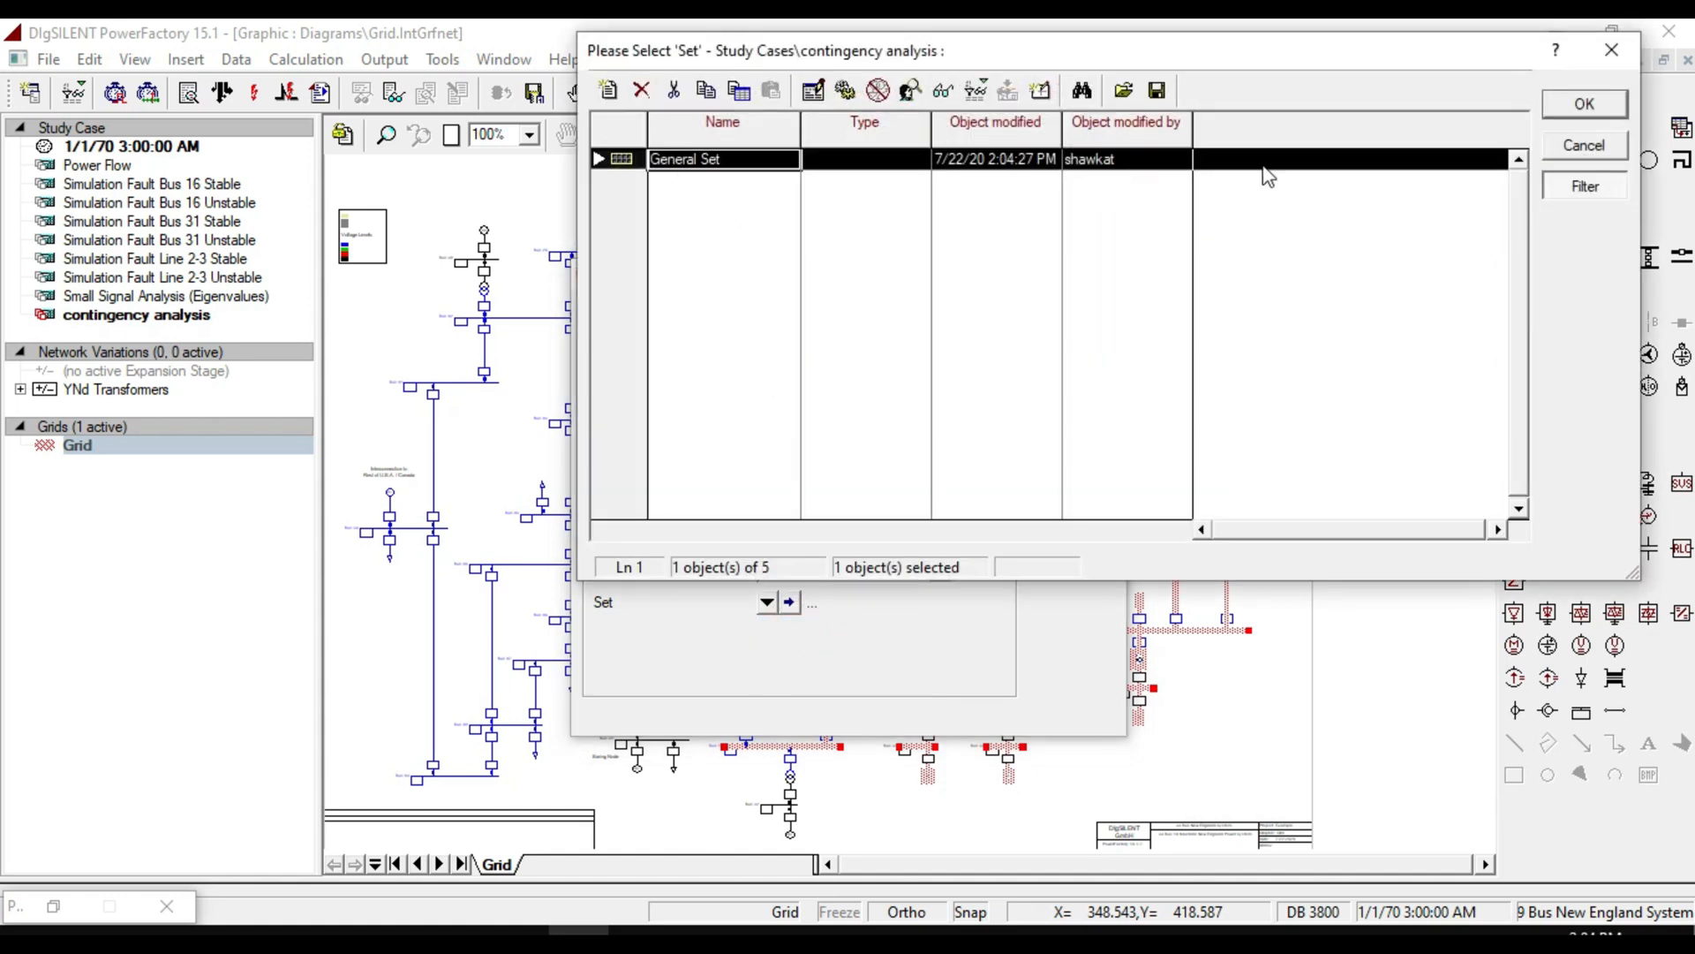
click(1584, 103)
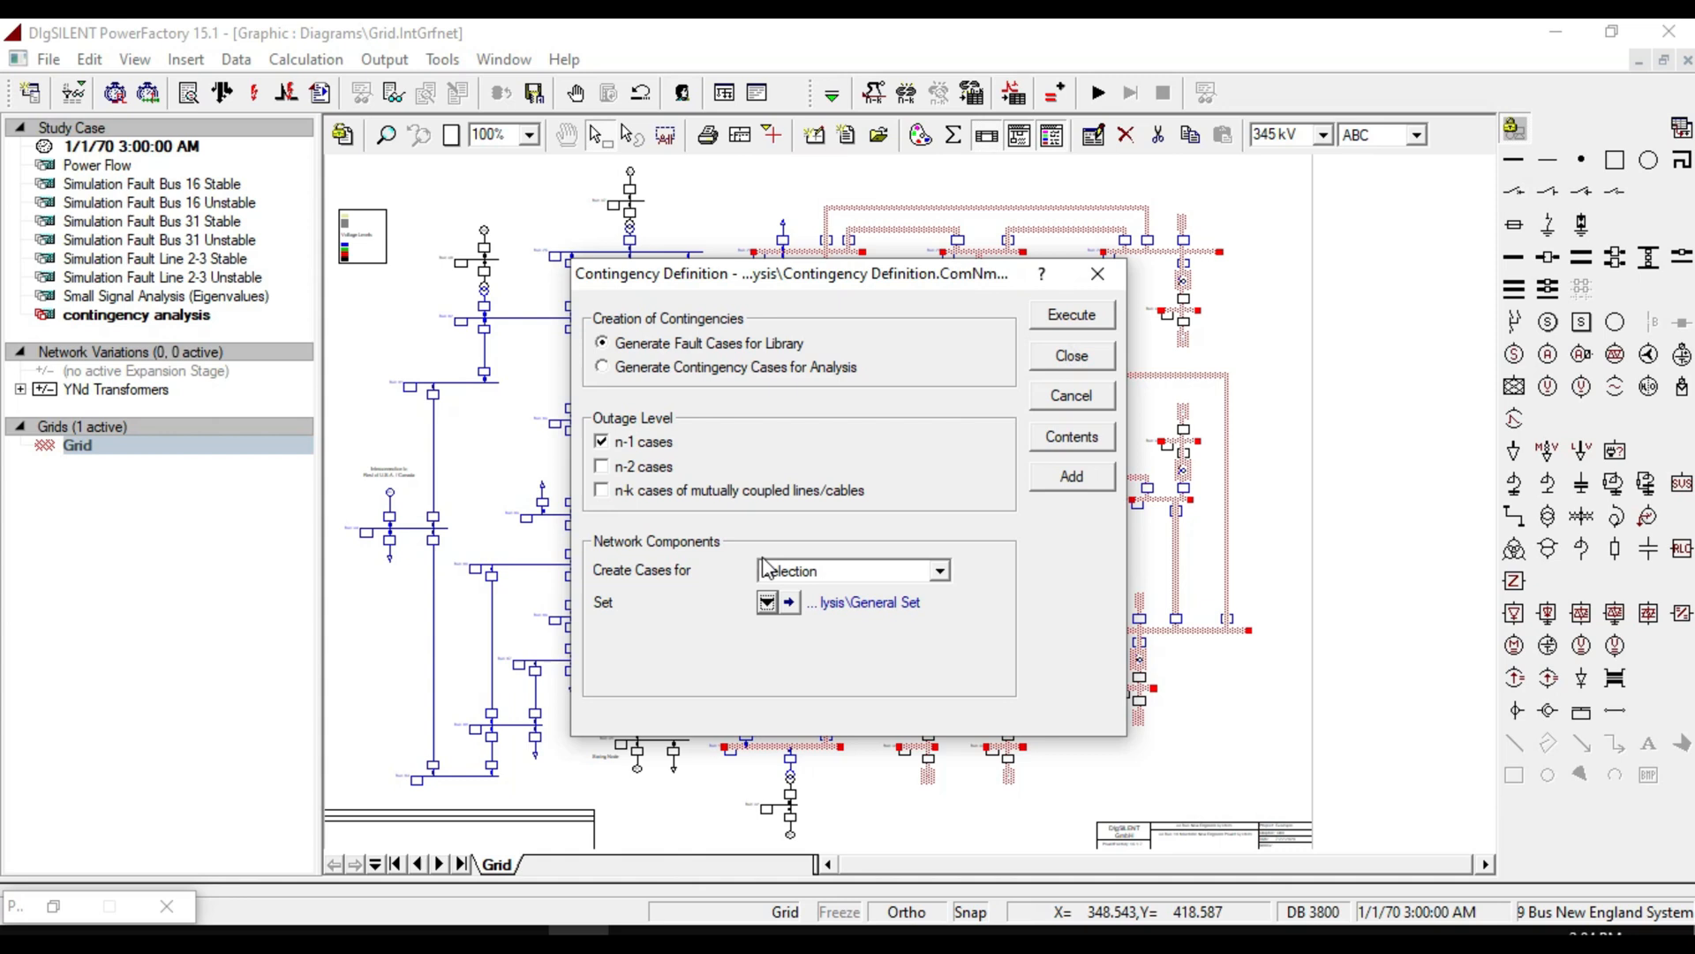
Open the assigned General Set and browse its contents list.
click(790, 601)
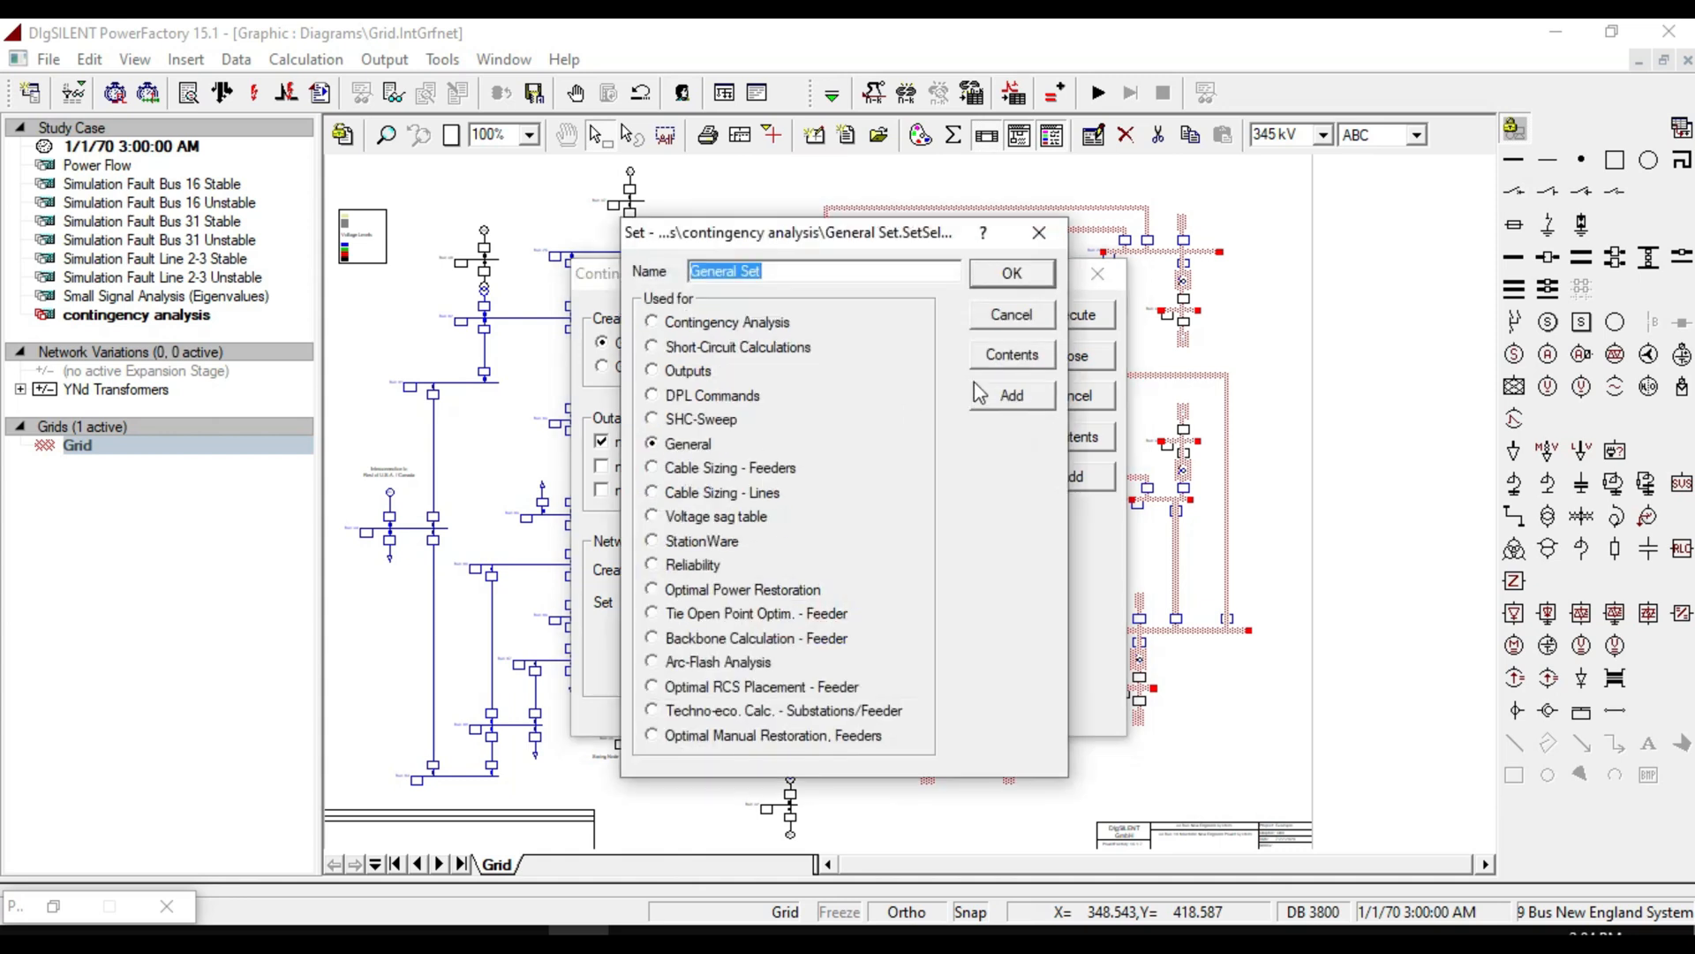
click(1012, 354)
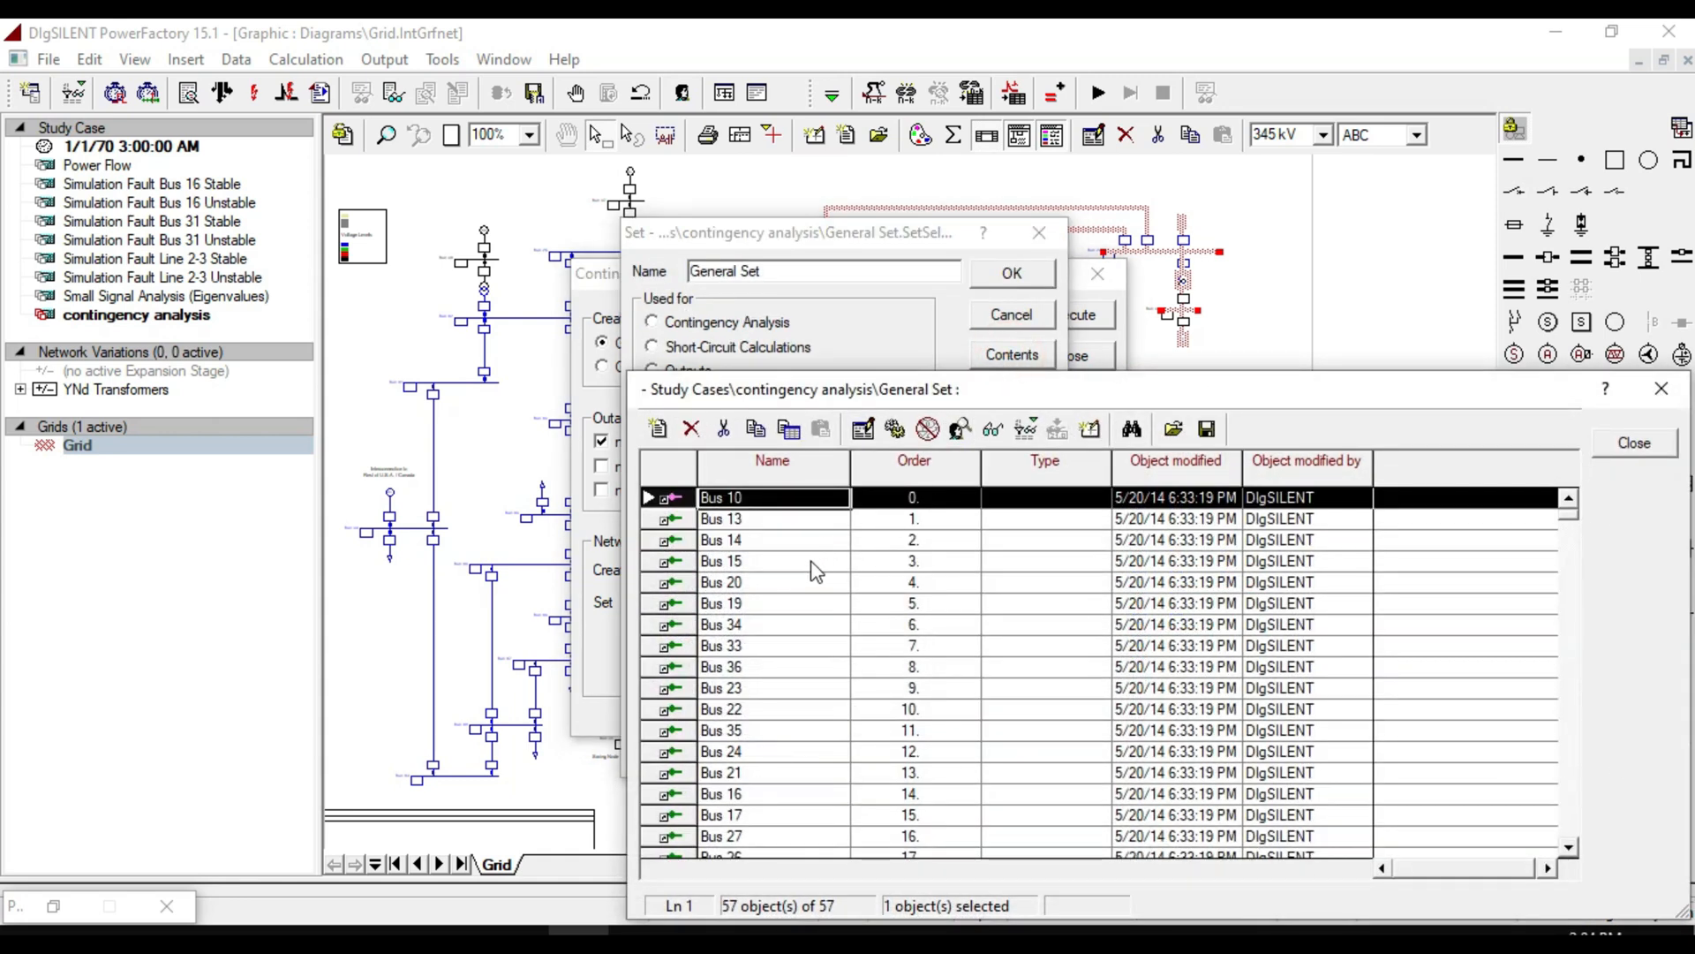
scroll(816, 571, down, 14)
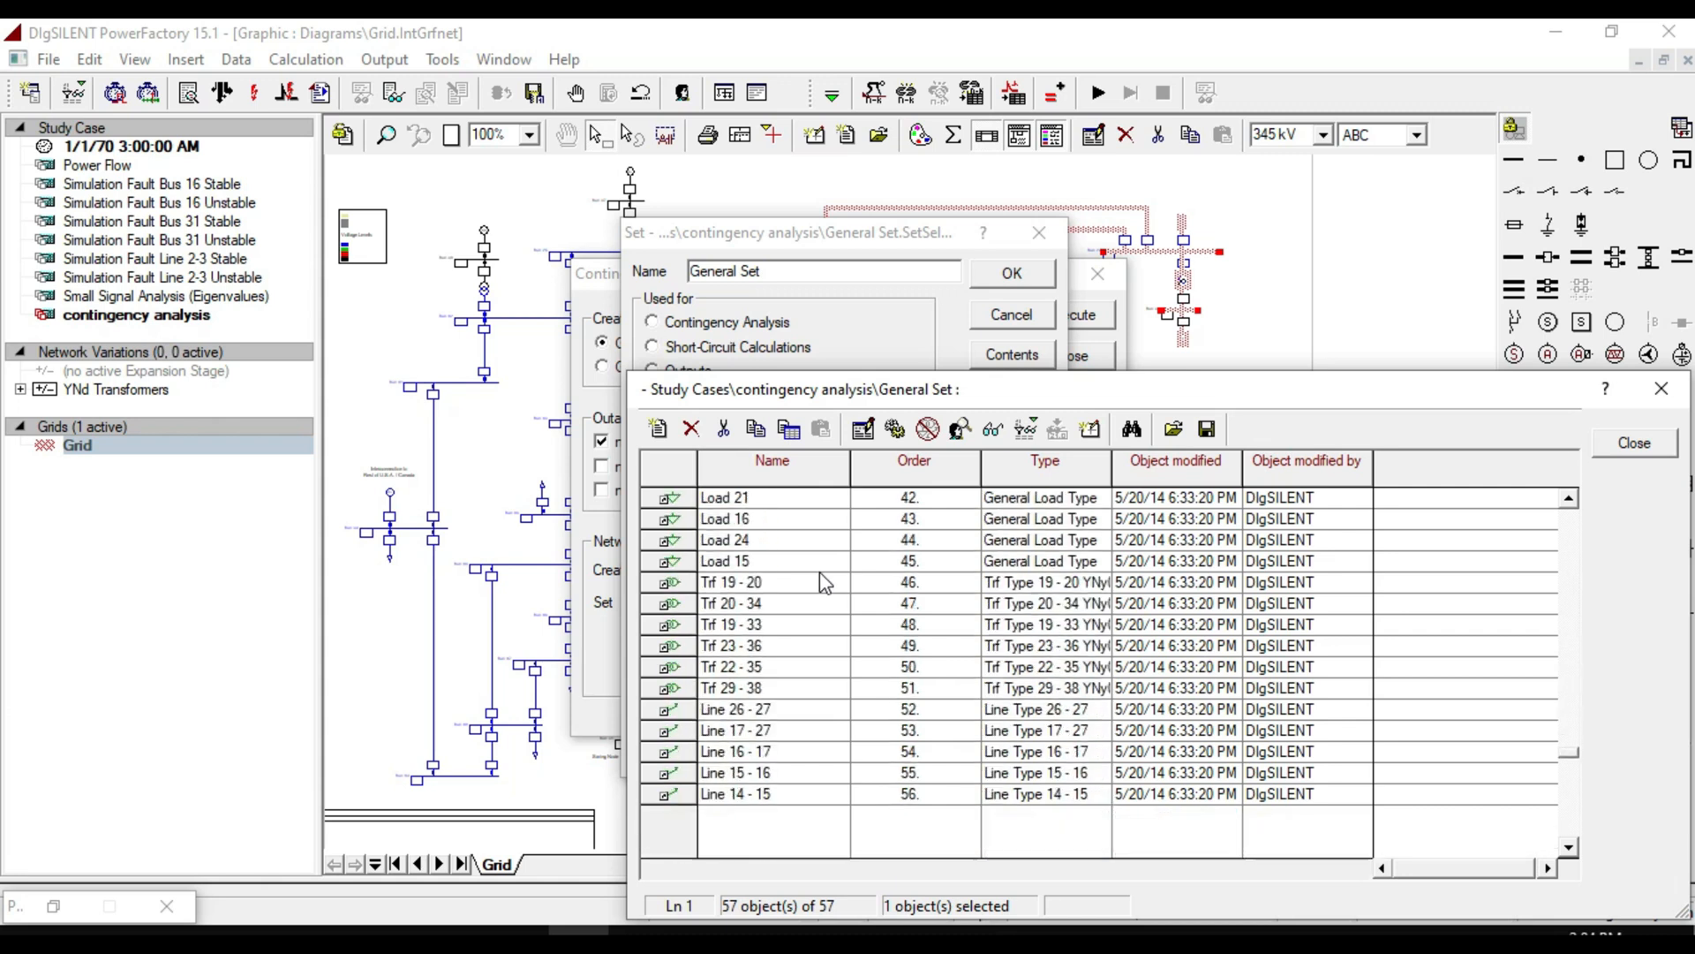
scroll(824, 582, down, 2)
scroll(824, 579, up, 11)
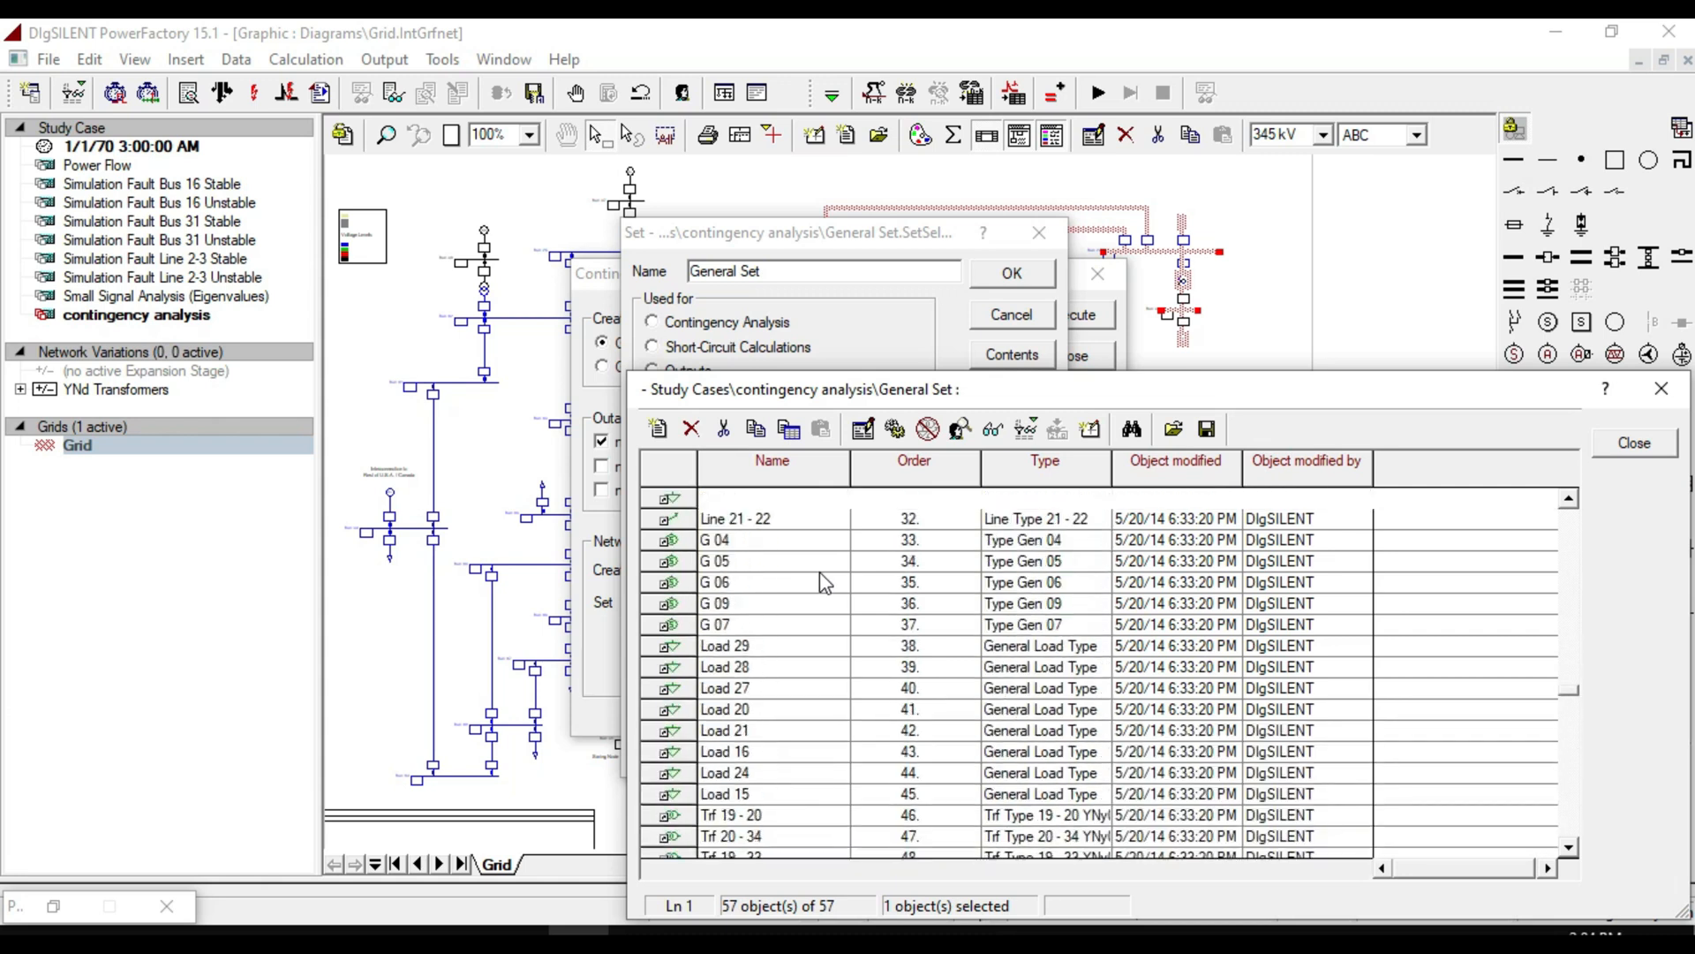
click(1658, 450)
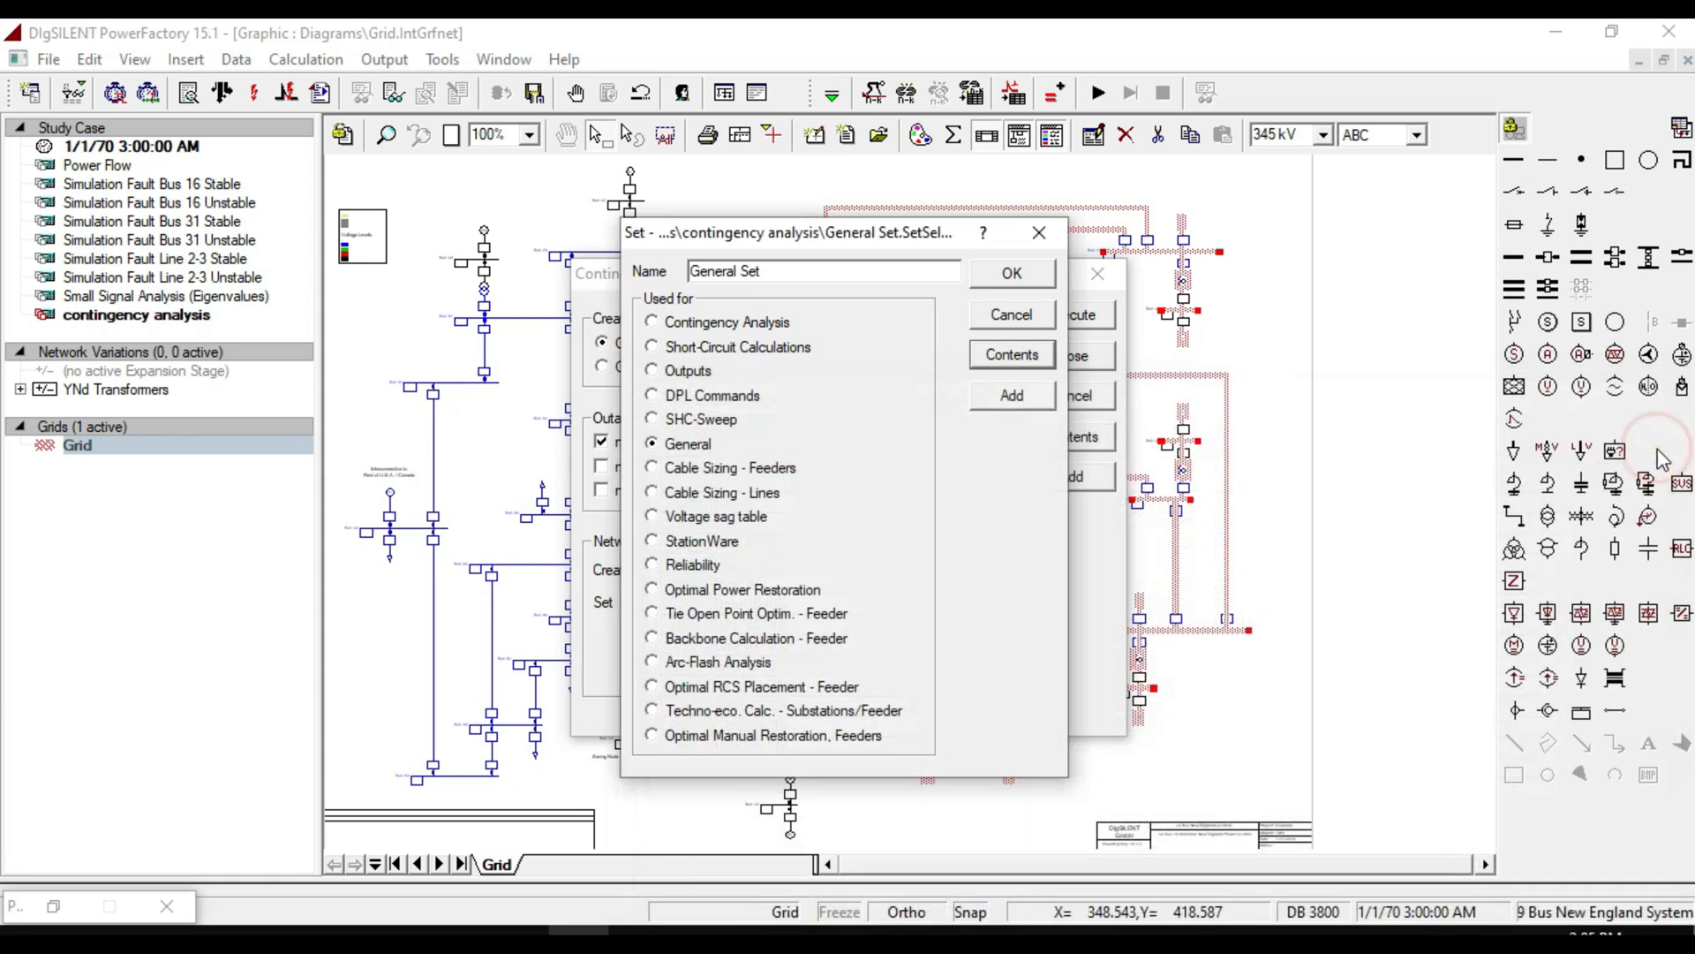
Generate n-1 fault cases for the library for lines/cables only across the whole system.
click(1039, 232)
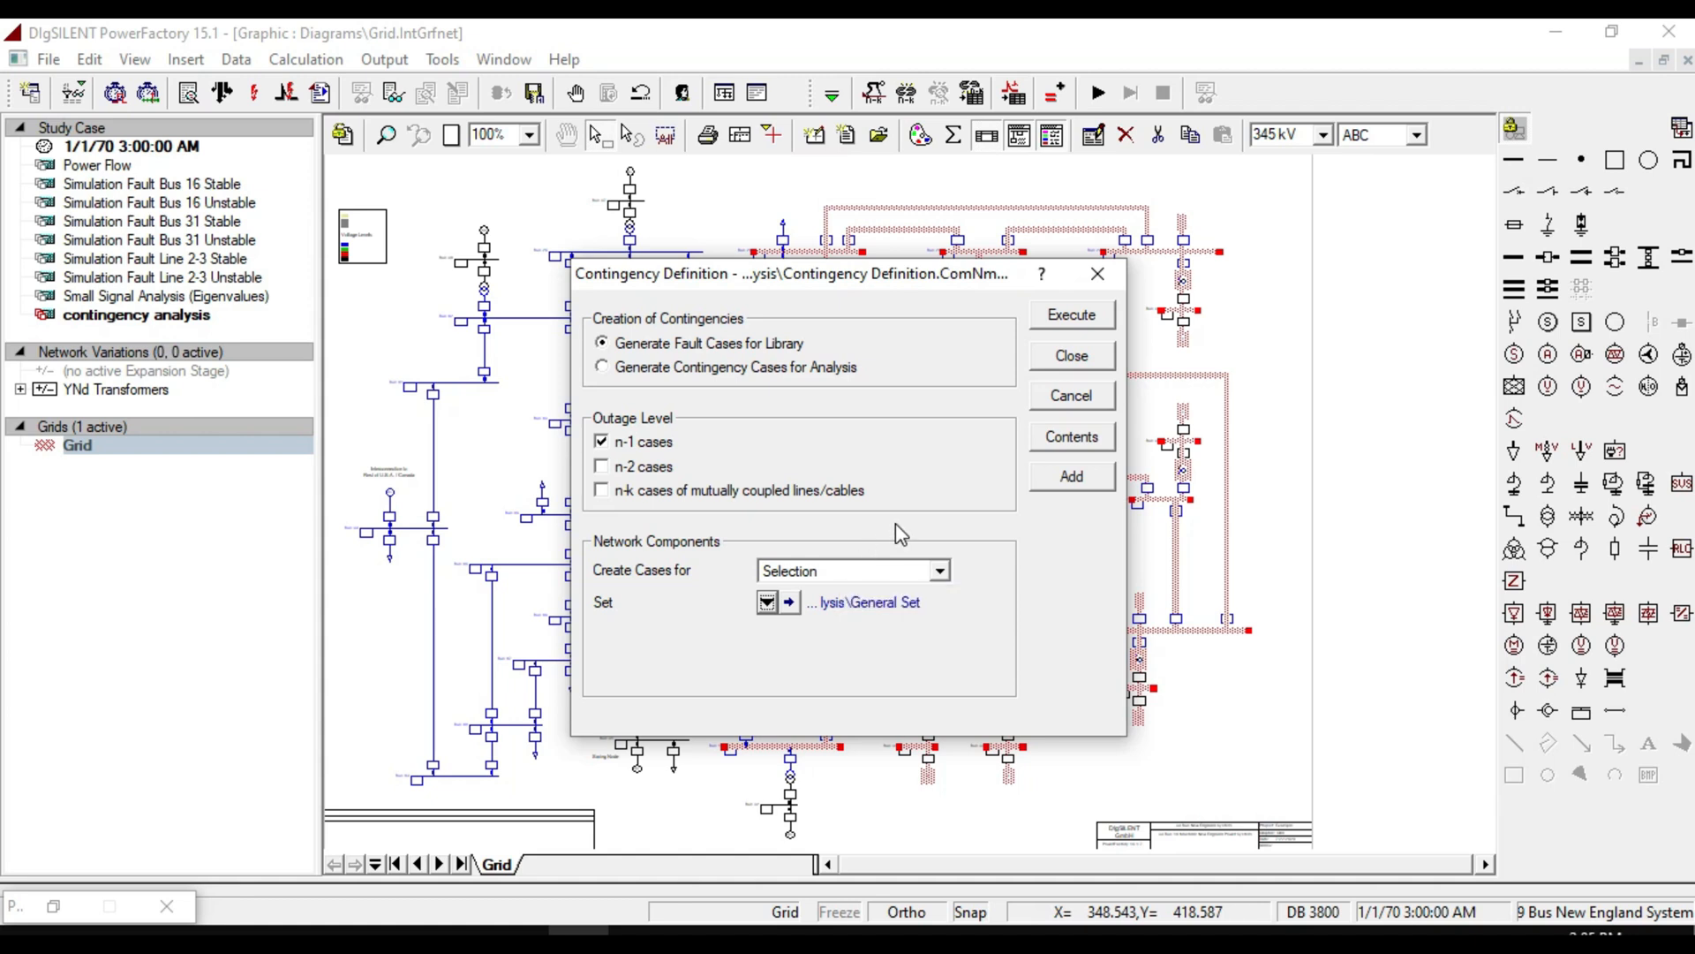
click(850, 571)
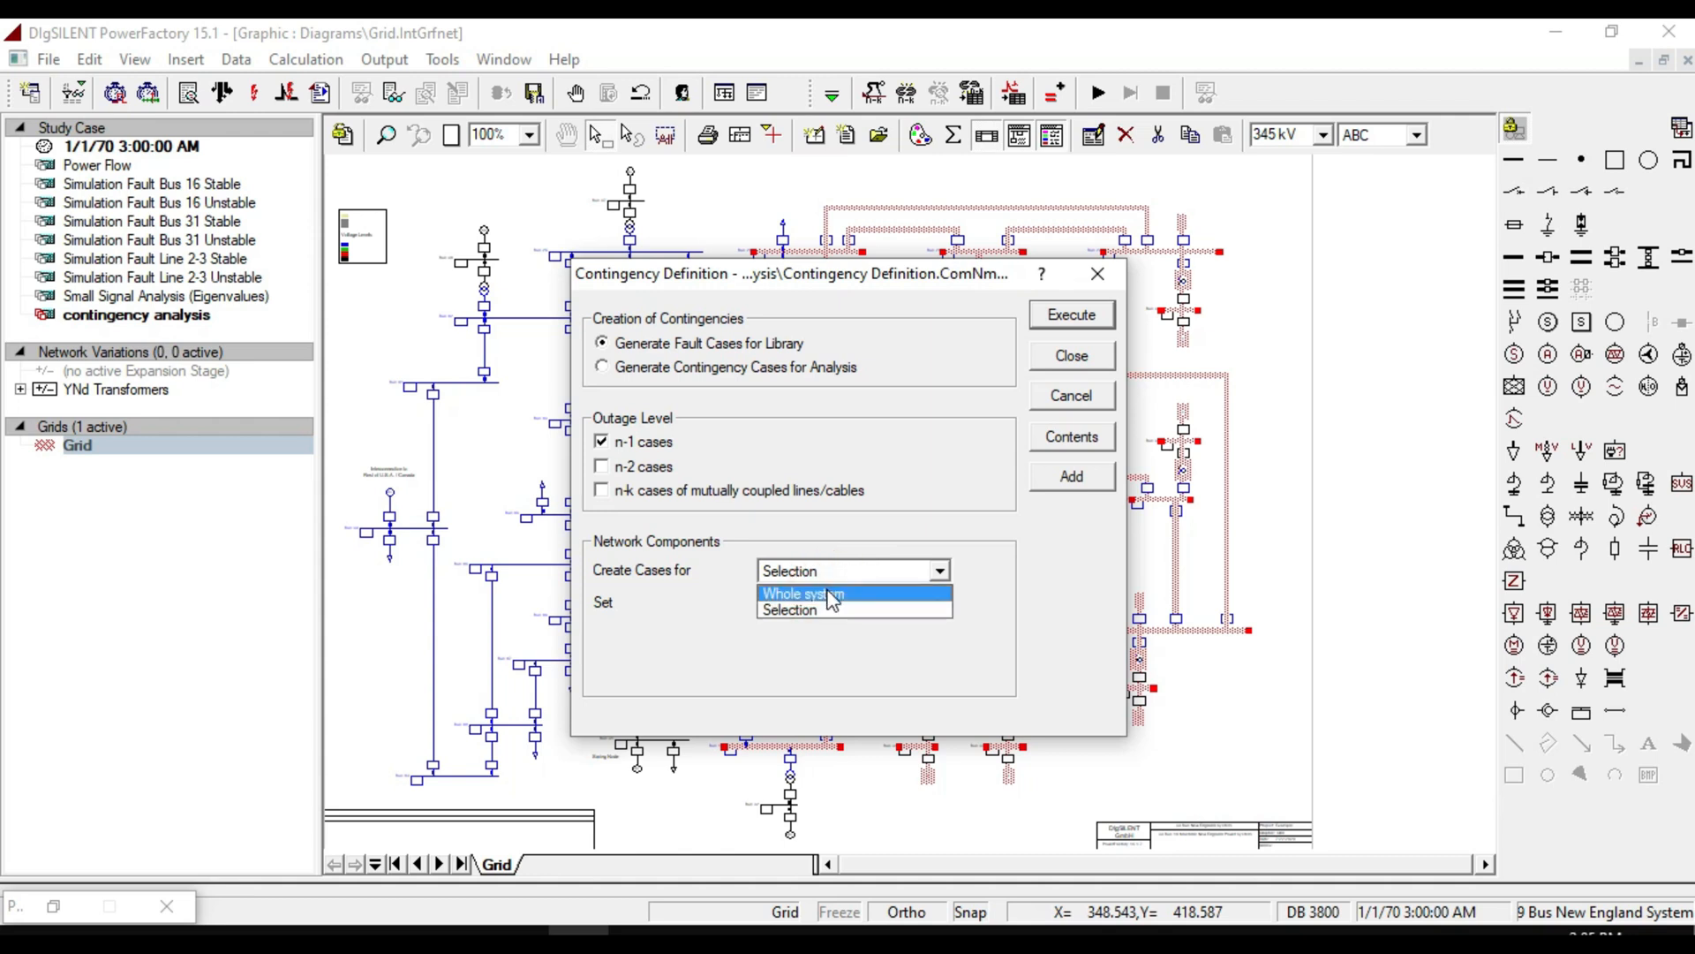
click(831, 595)
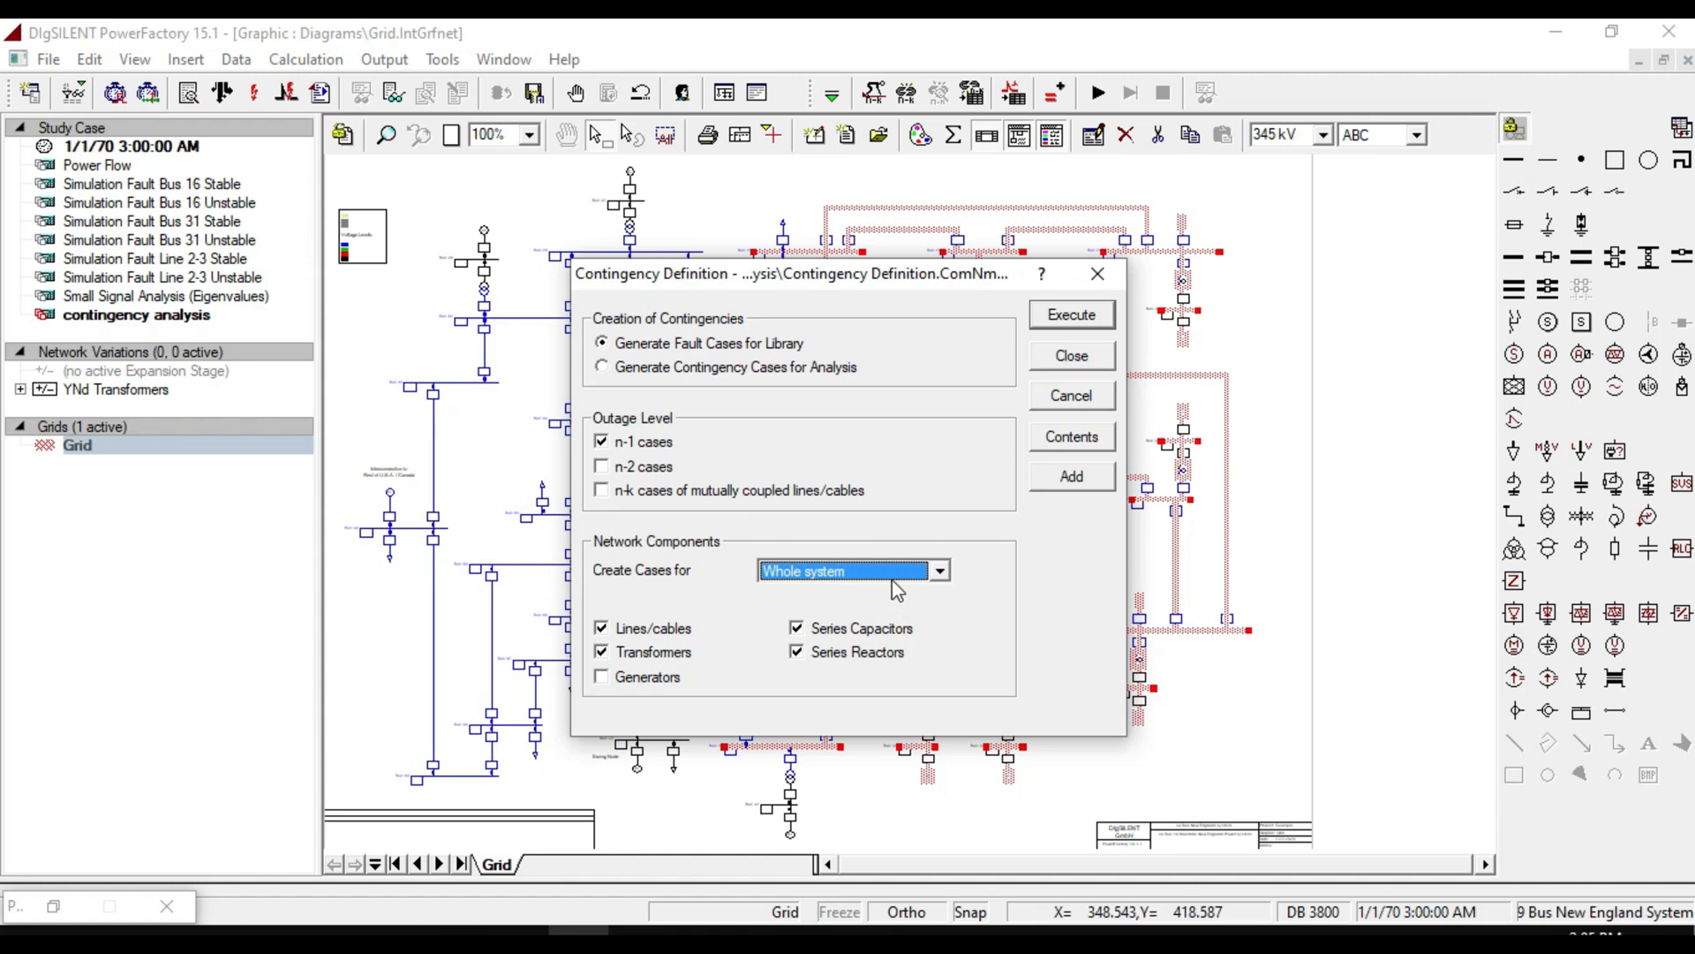
click(684, 654)
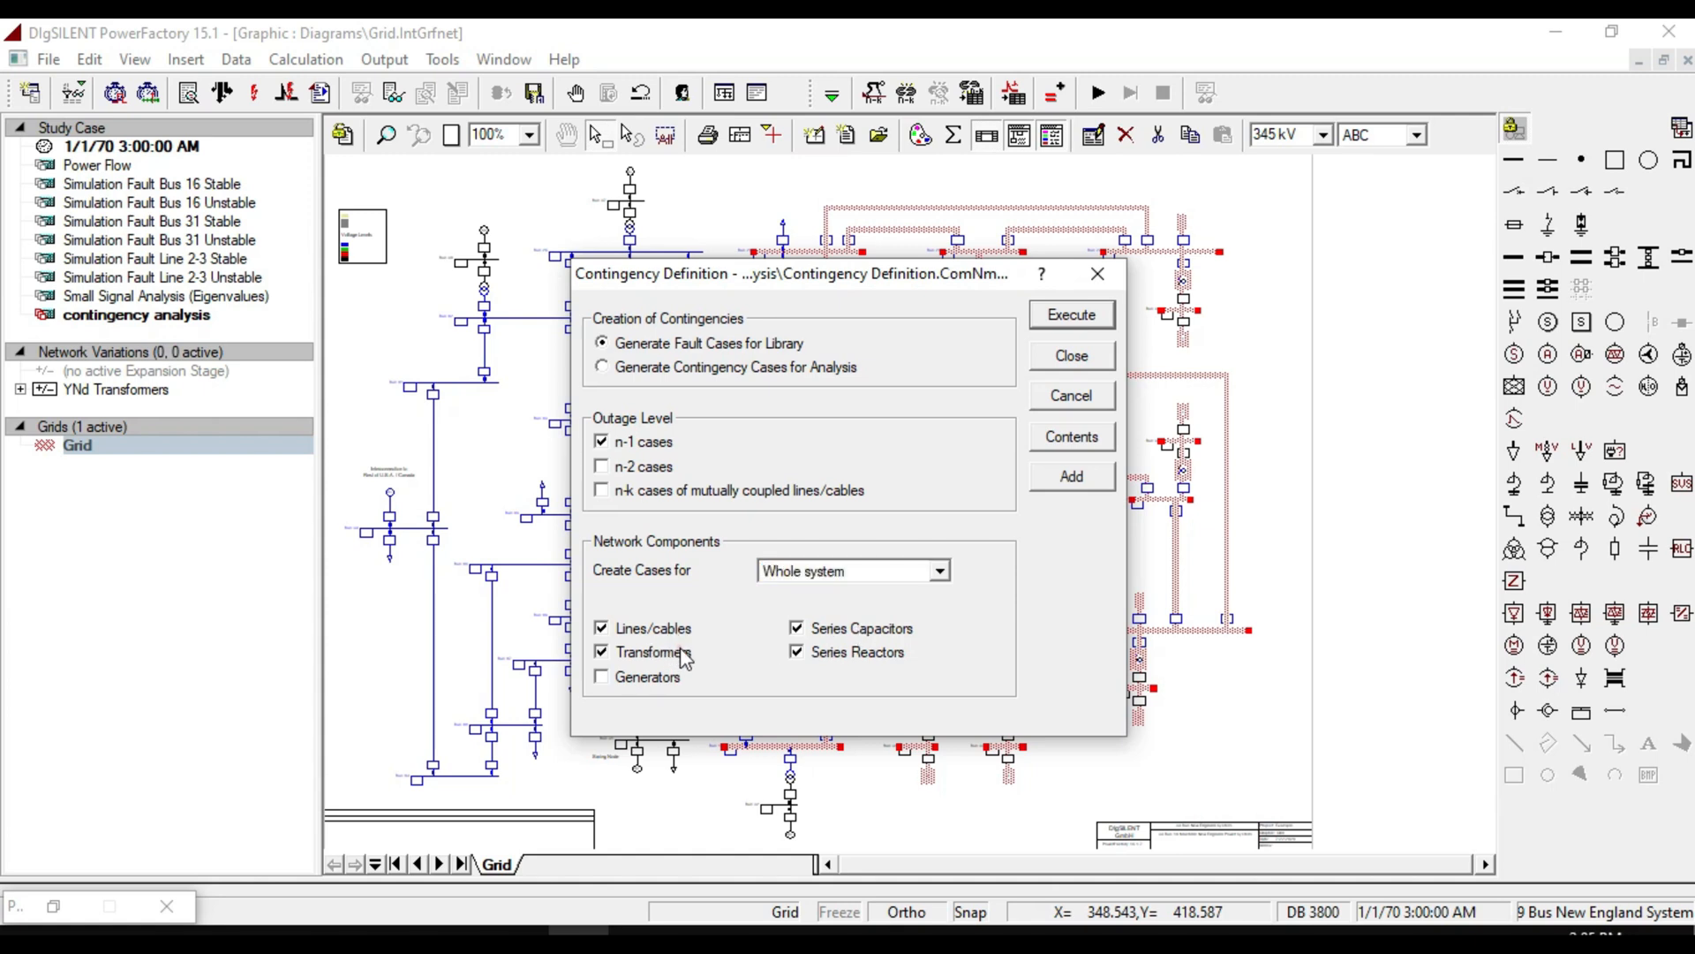
click(804, 653)
click(828, 629)
click(1073, 323)
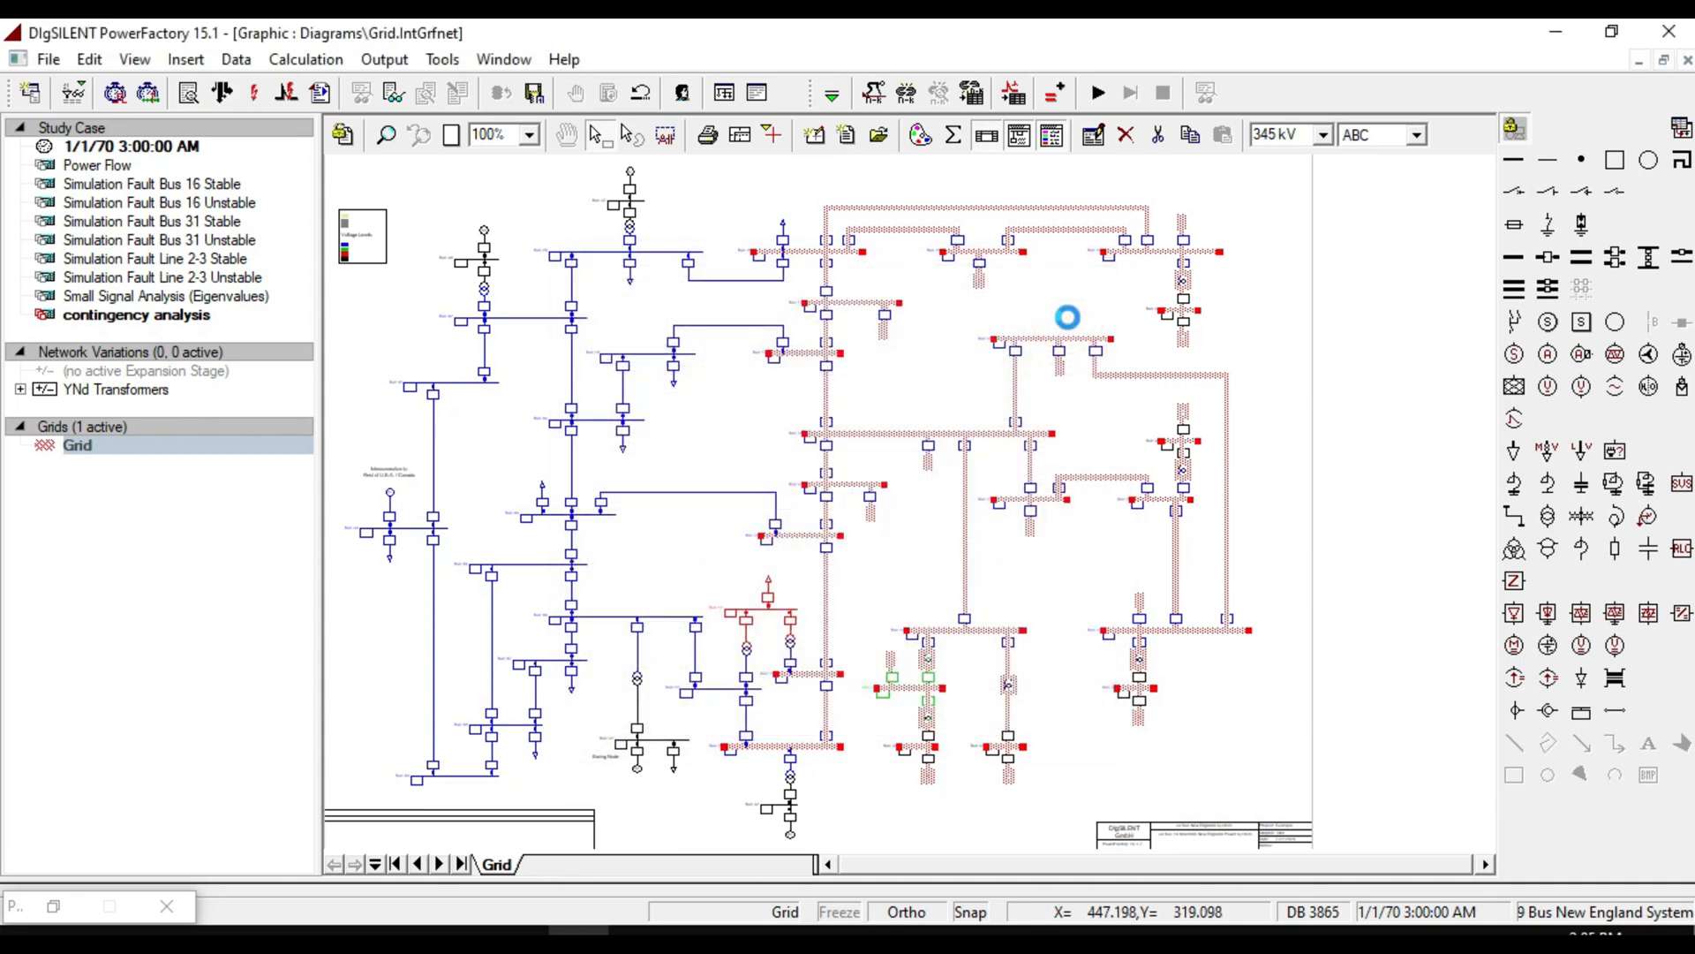
Open the output window to review the messages about created fault cases, then return to the diagram.
click(928, 364)
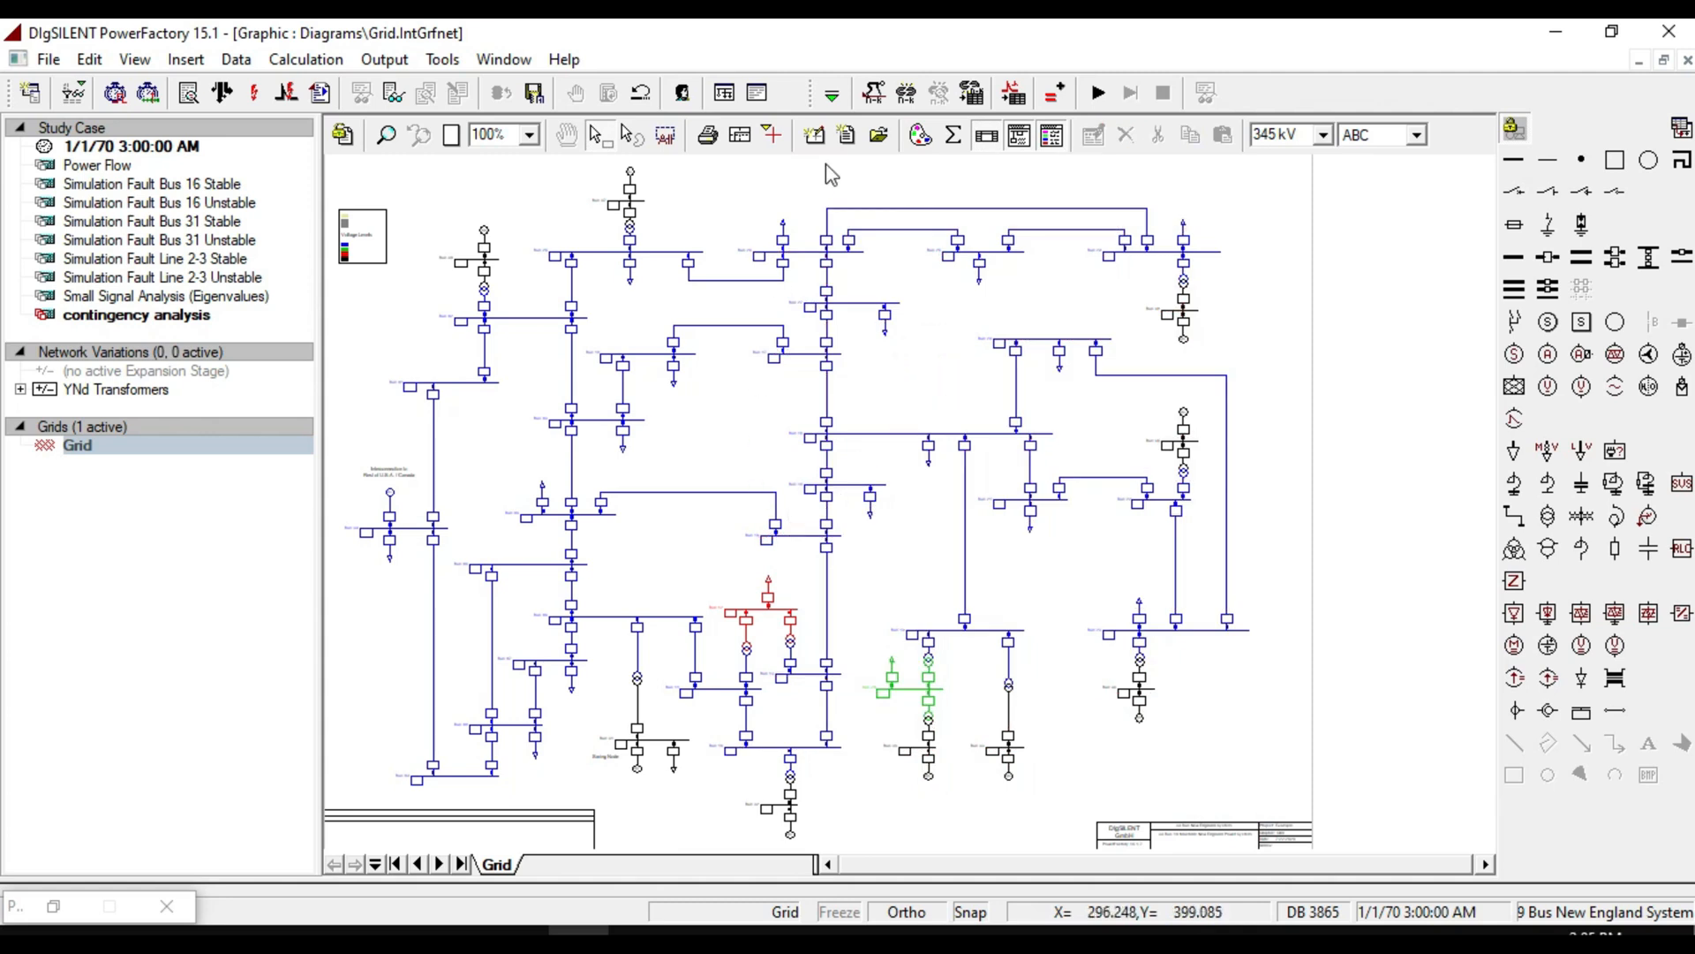
click(758, 93)
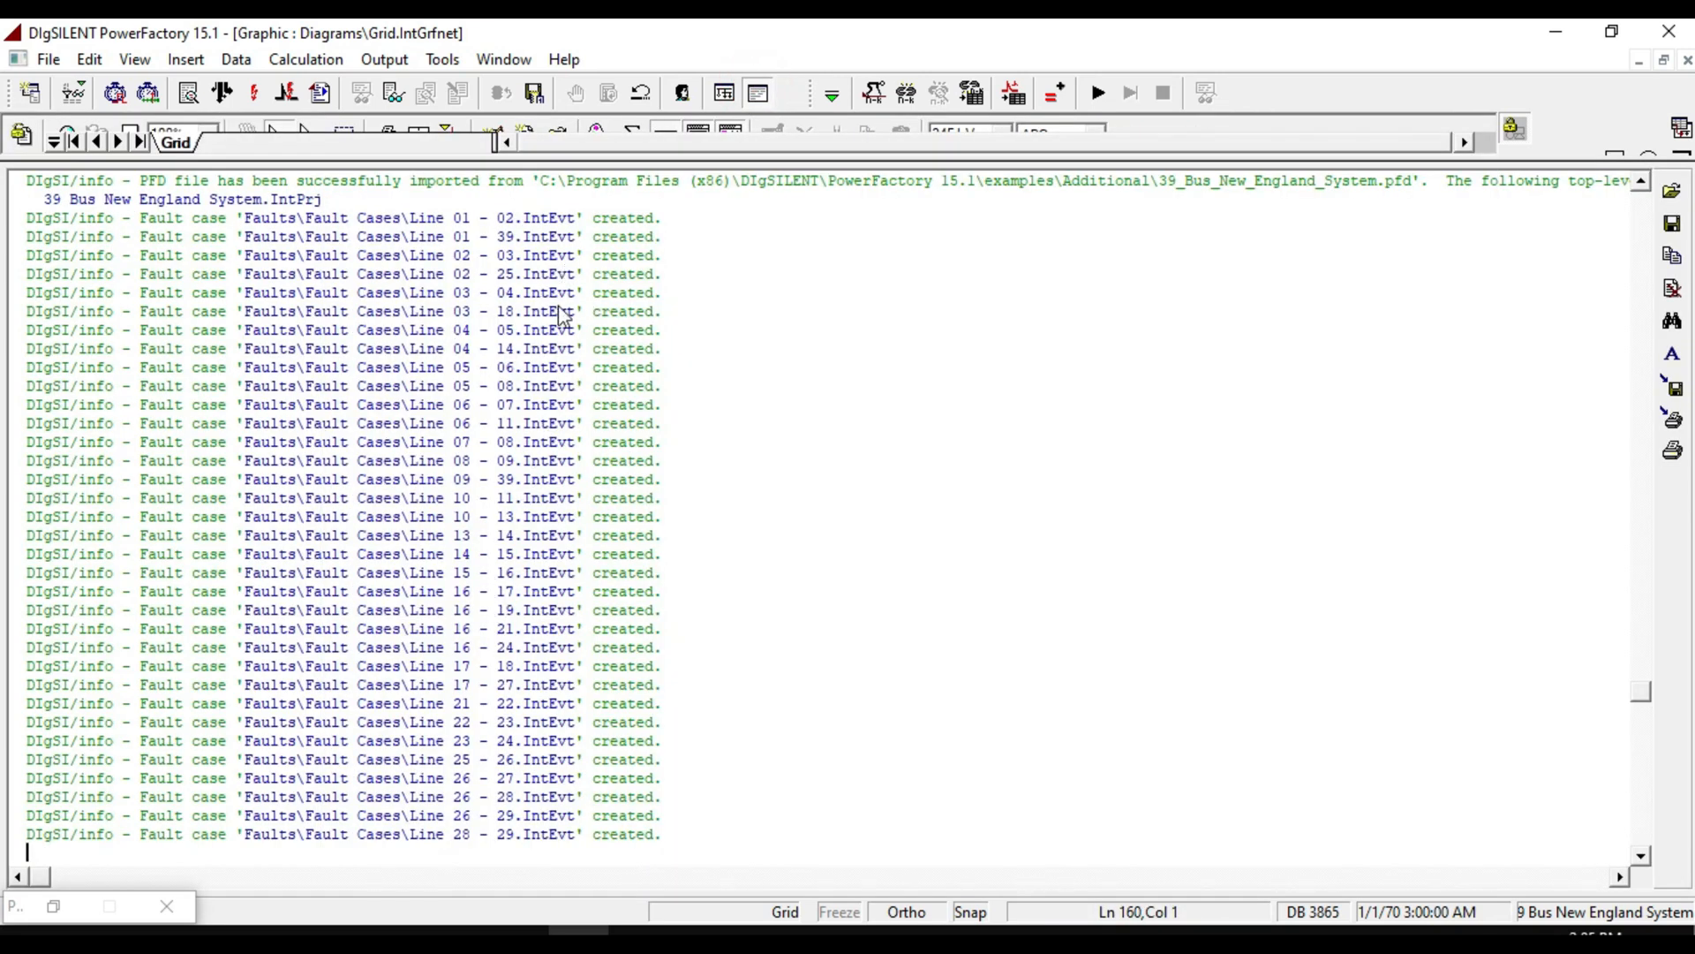
scroll(511, 587, down, 2)
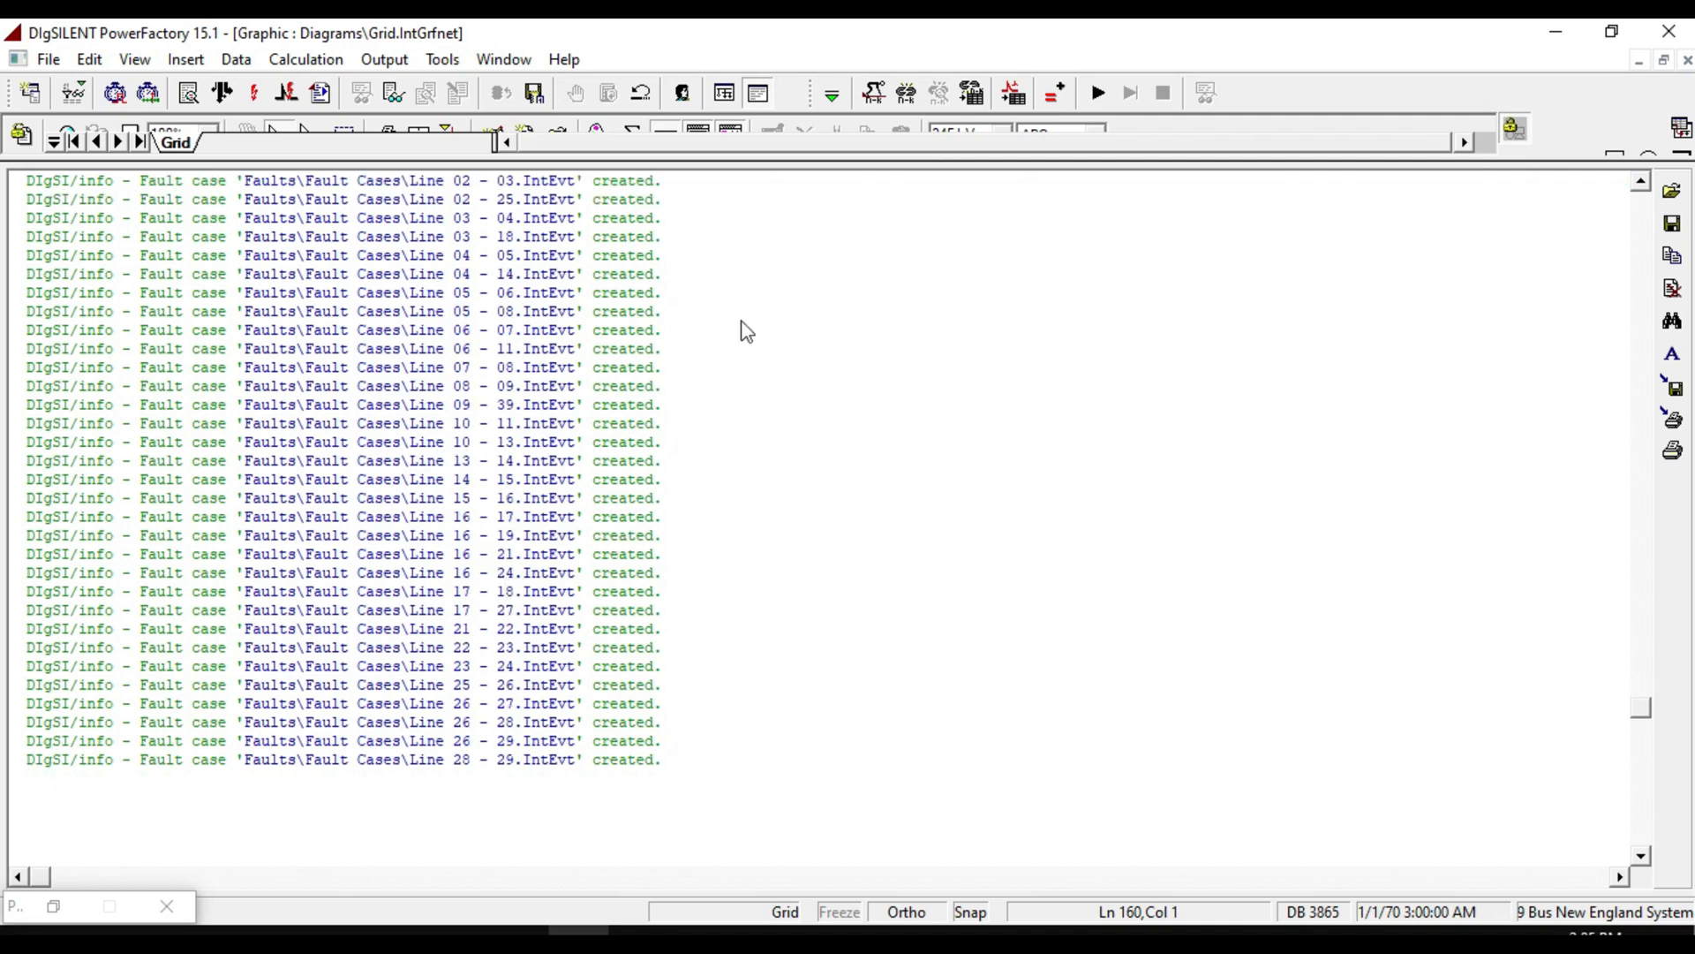
click(726, 91)
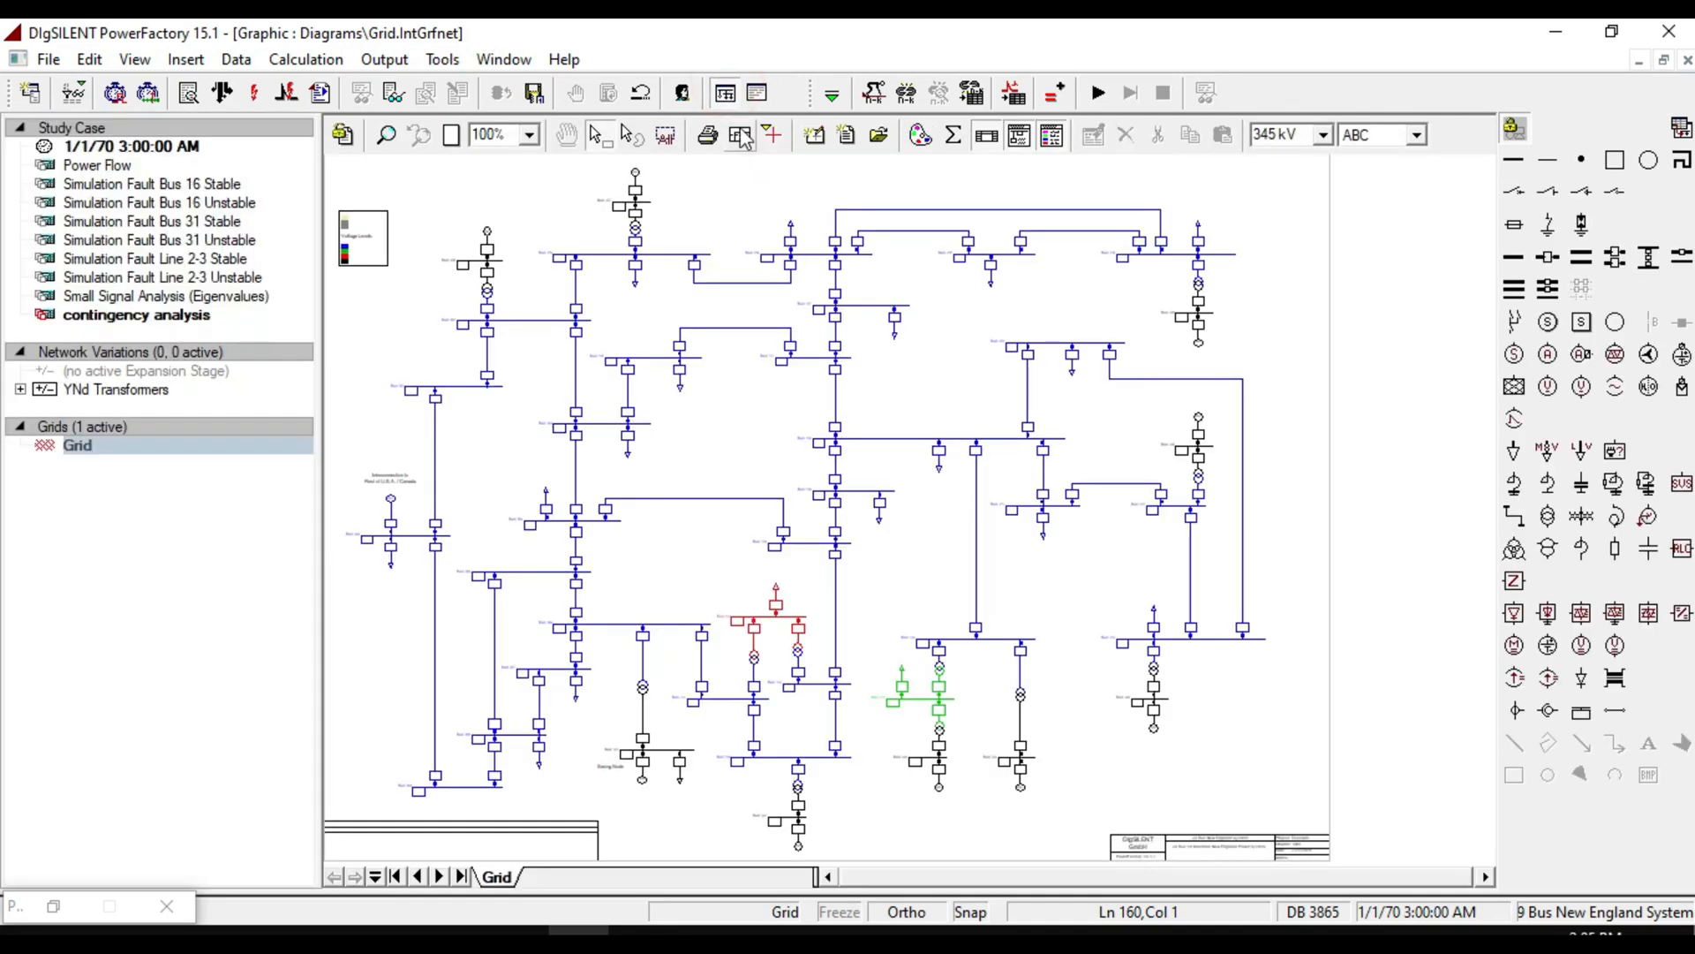
Open the Faults library and browse the list of fault cases in the Fault Cases folder.
click(1020, 93)
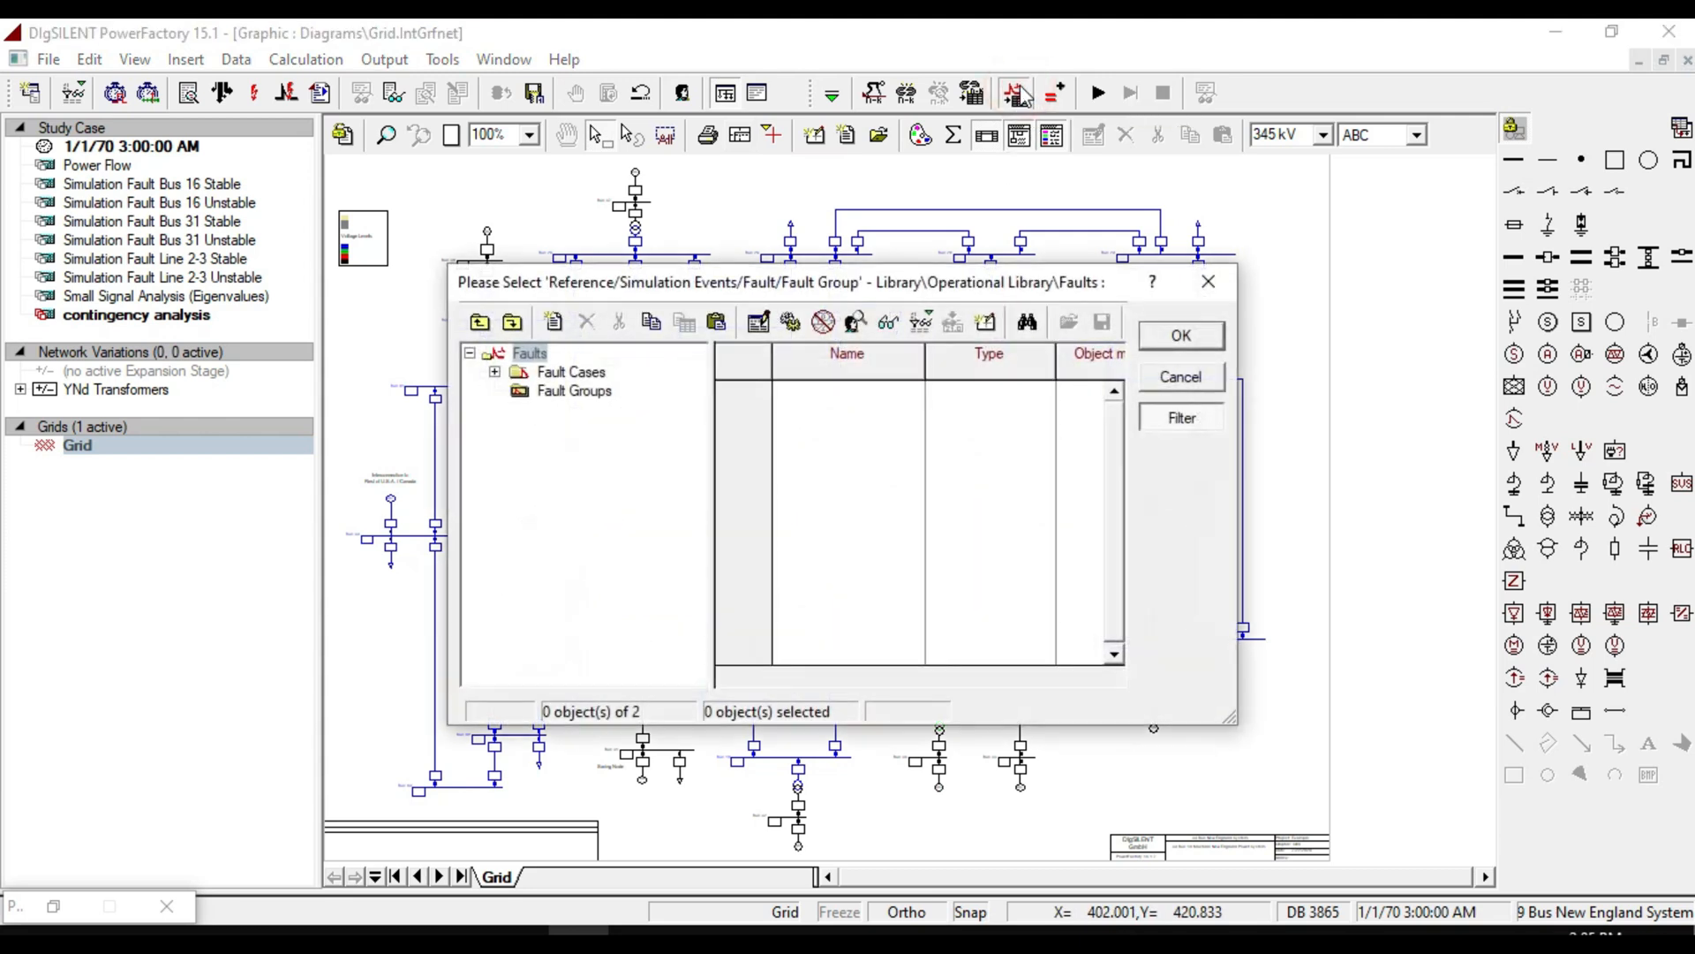
click(572, 371)
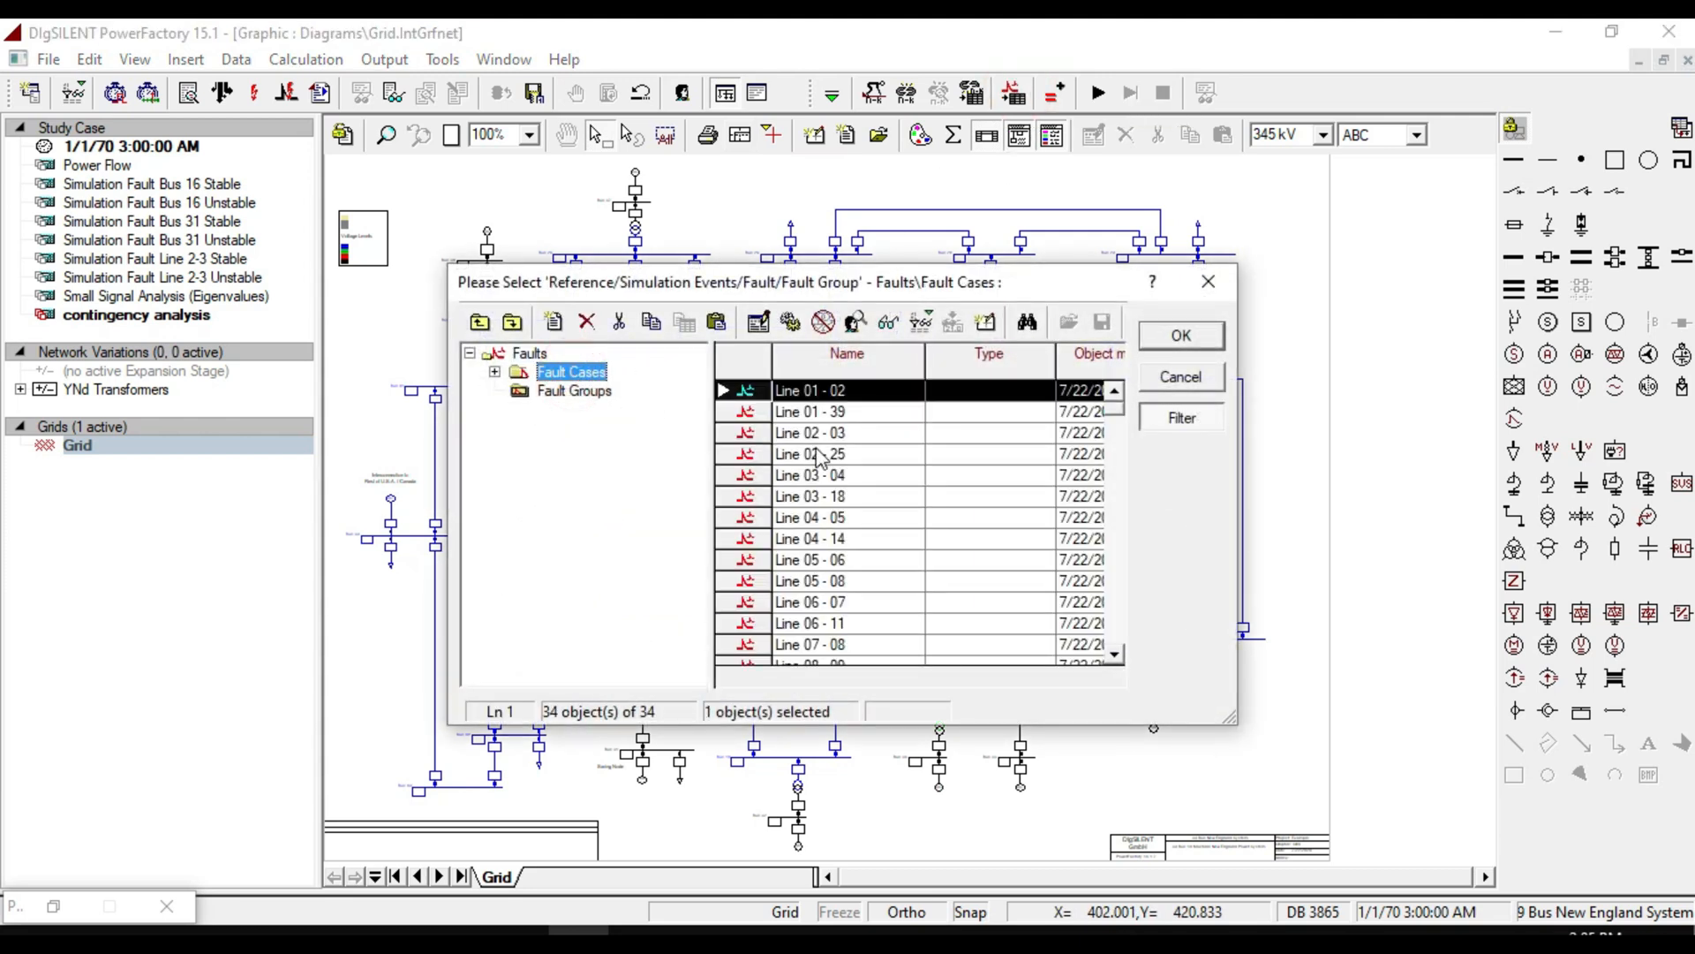
scroll(819, 457, down, 8)
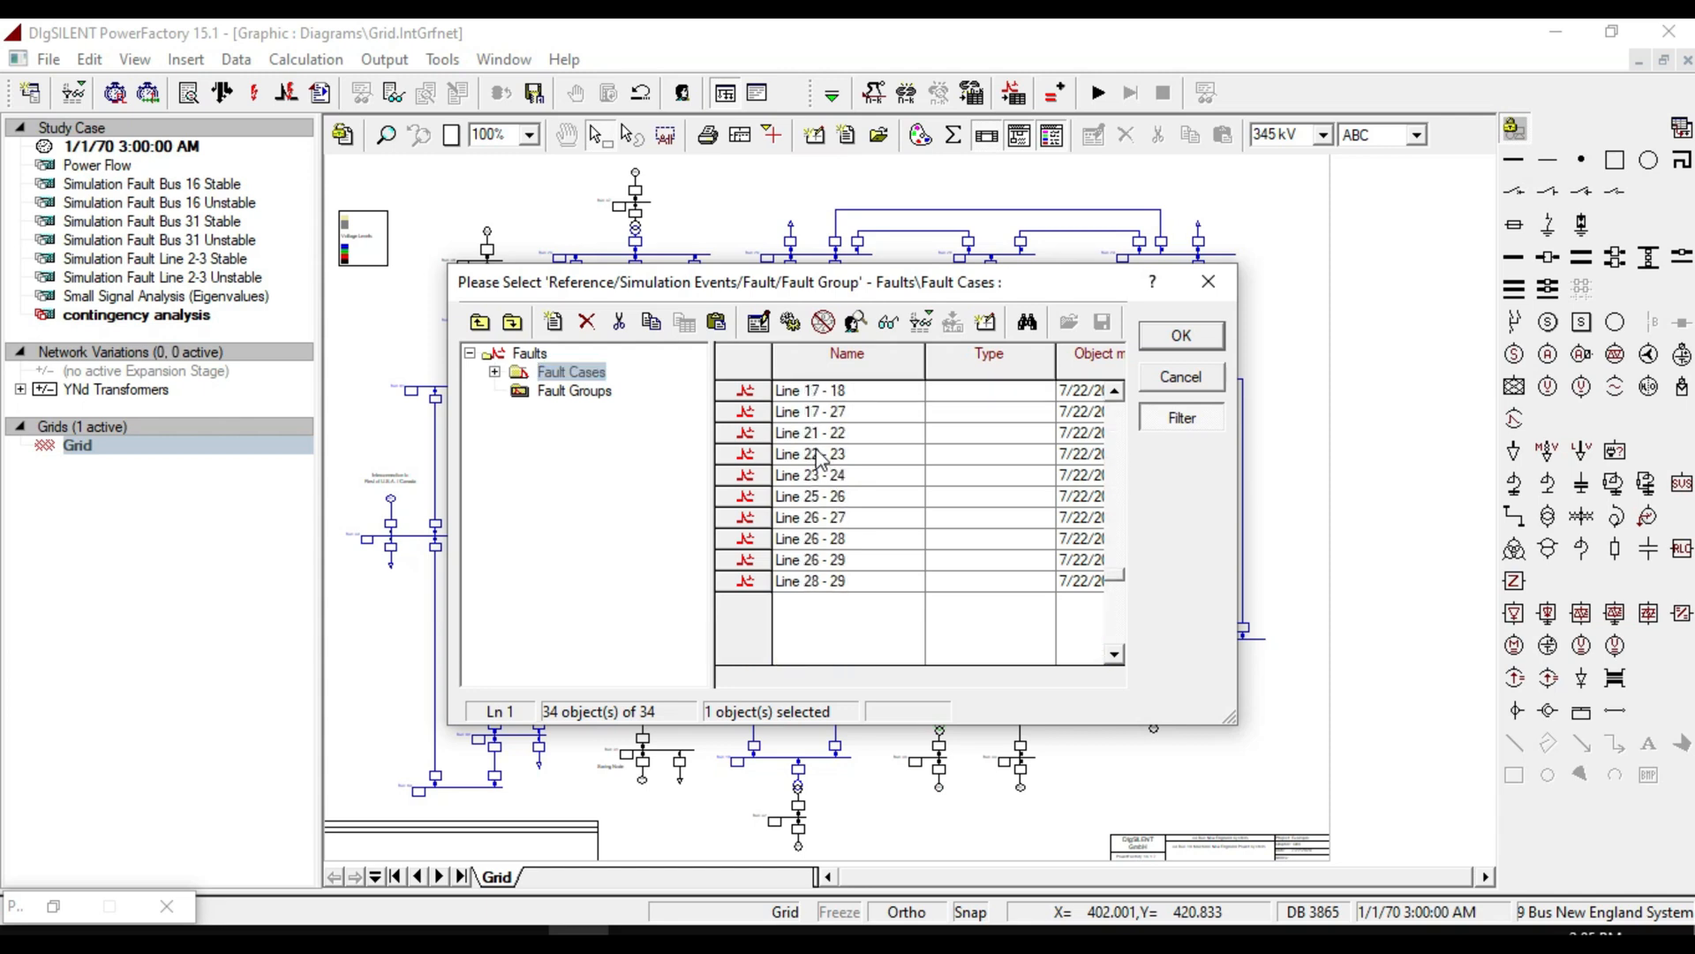
scroll(864, 442, up, 6)
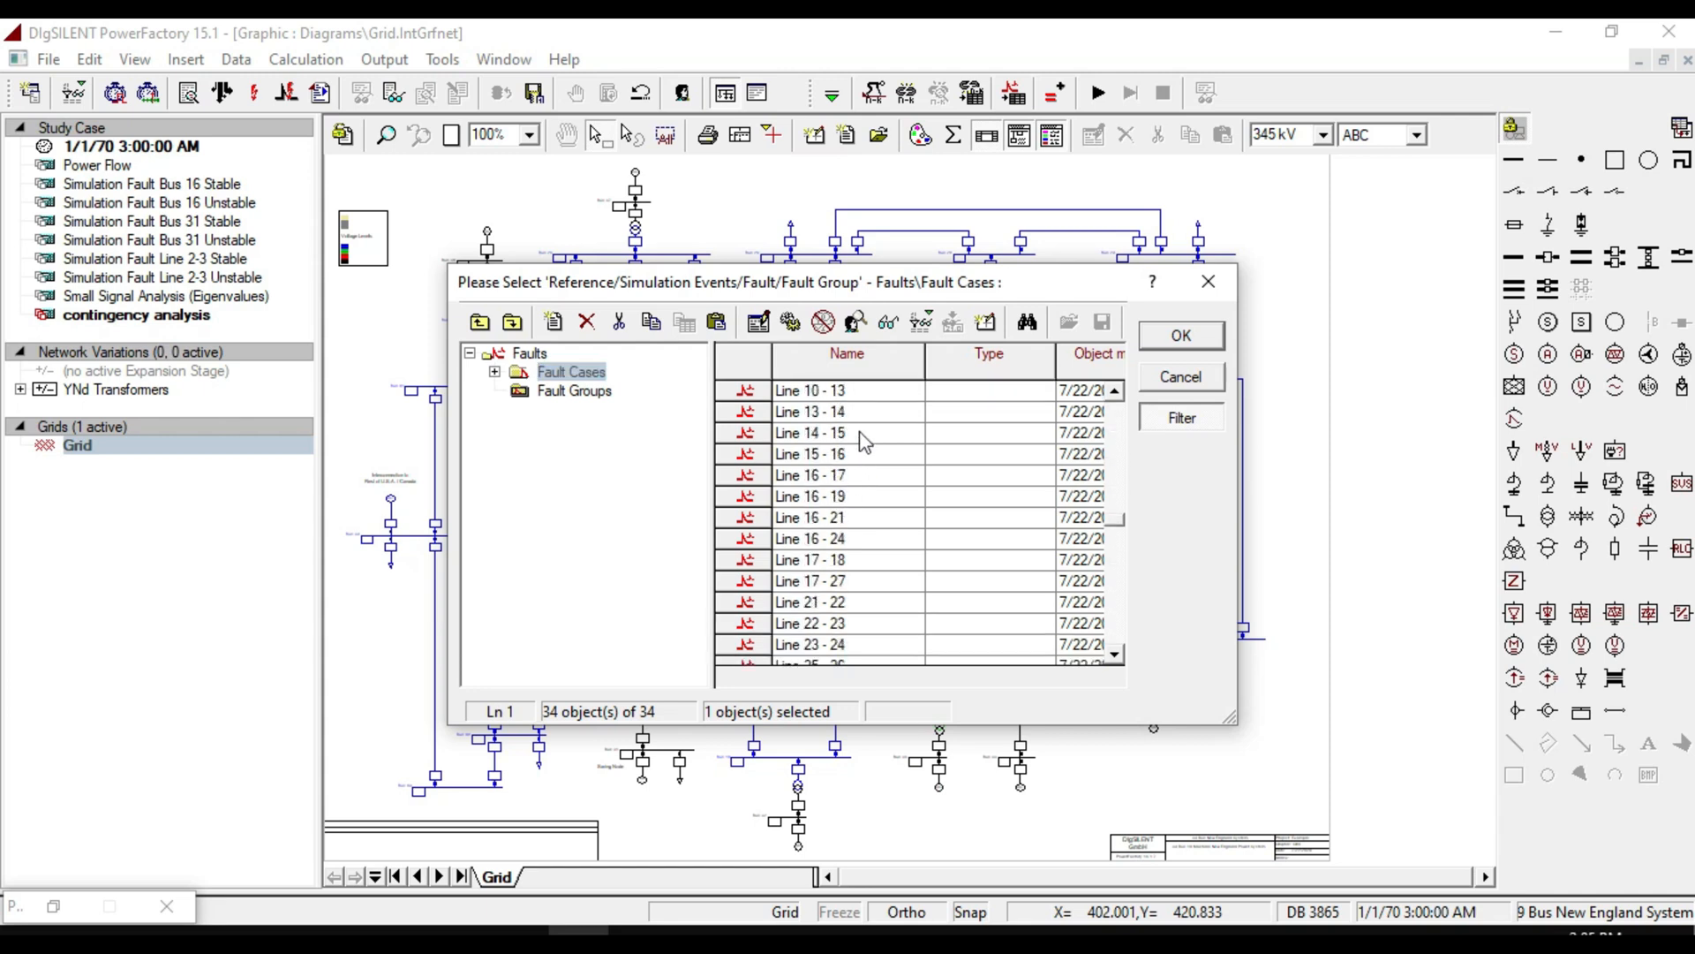
scroll(862, 441, up, 1)
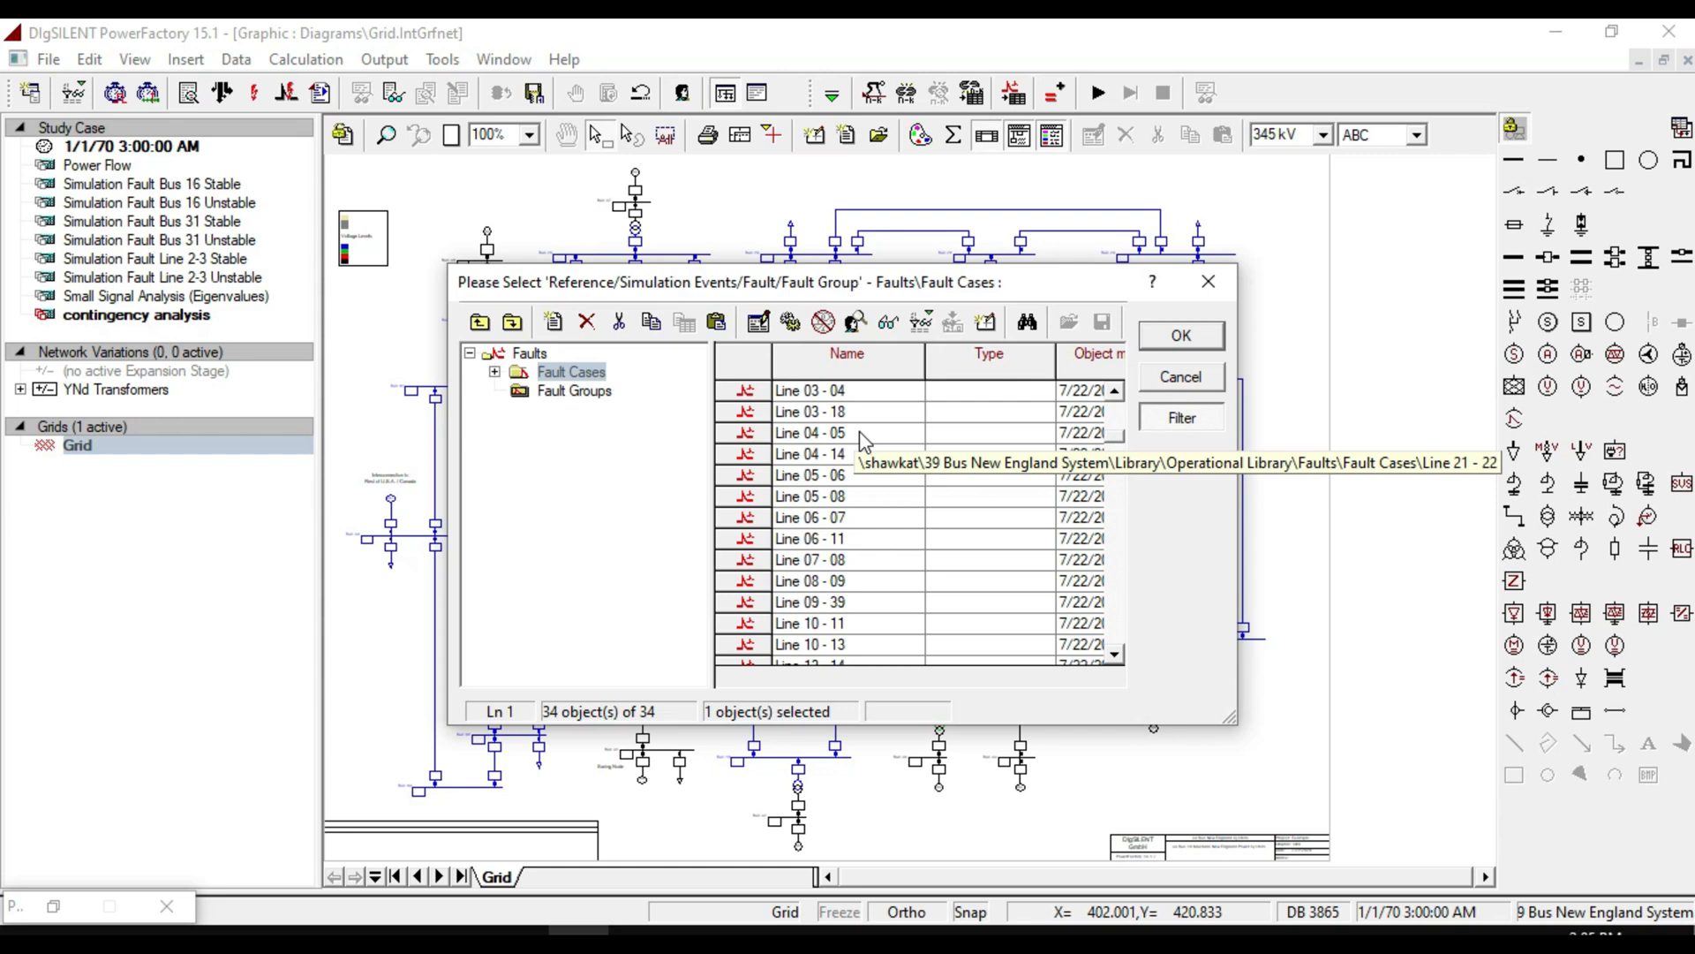
scroll(863, 442, up, 1)
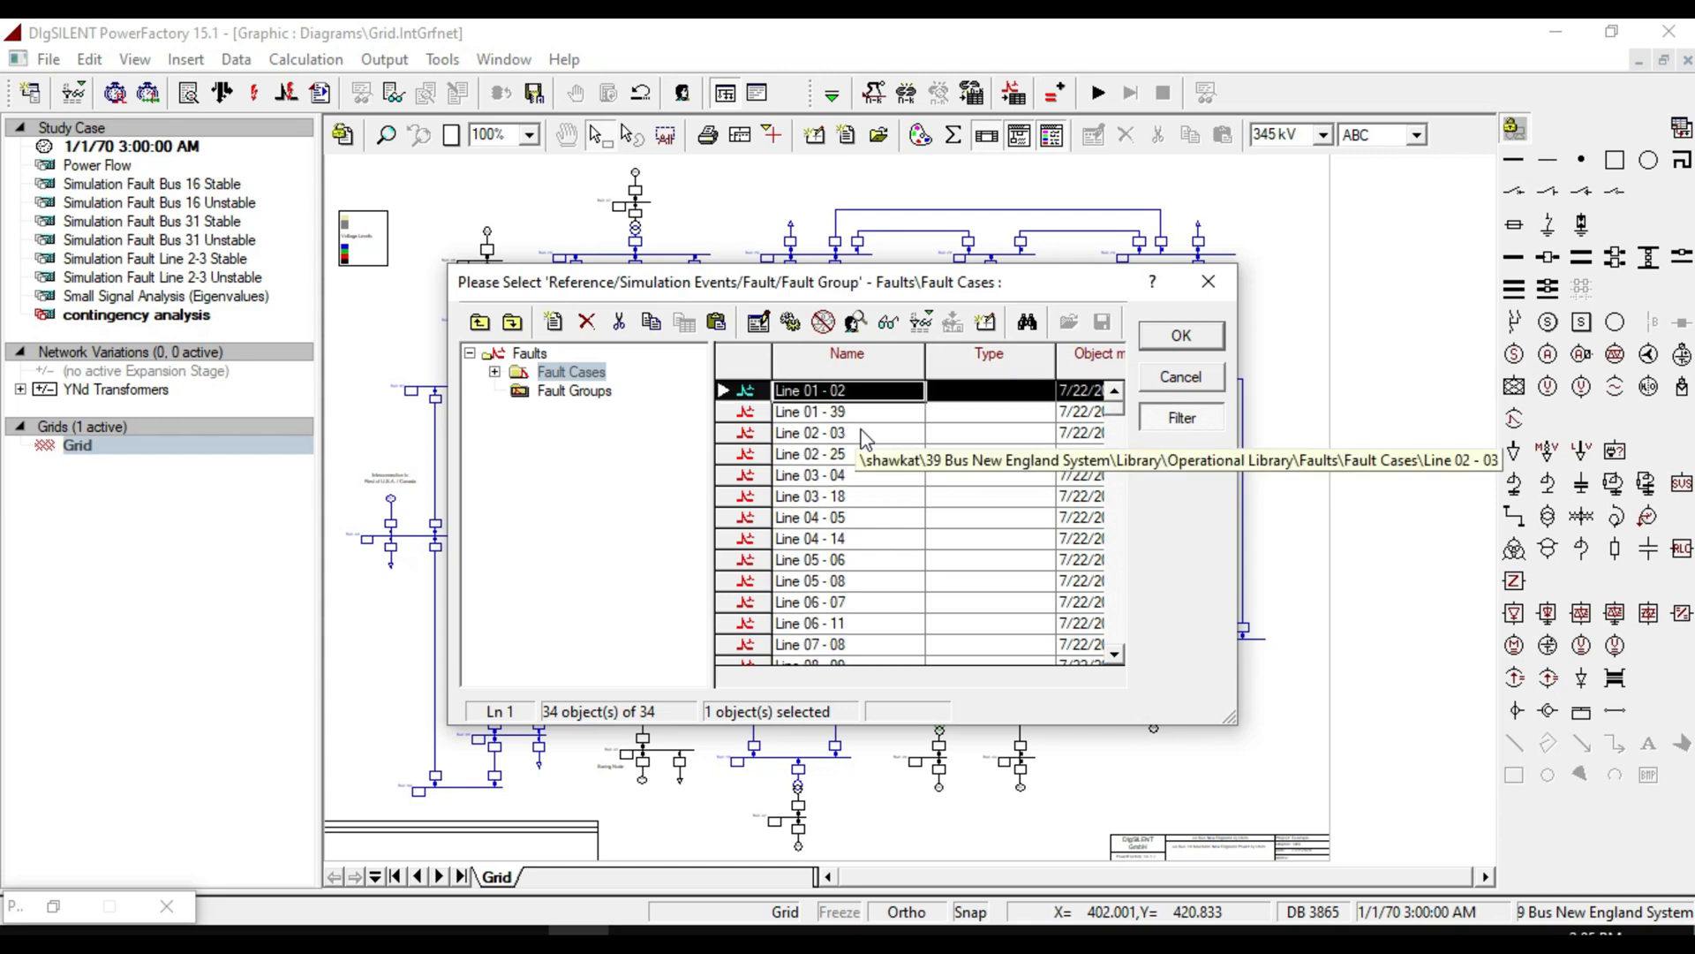
click(598, 711)
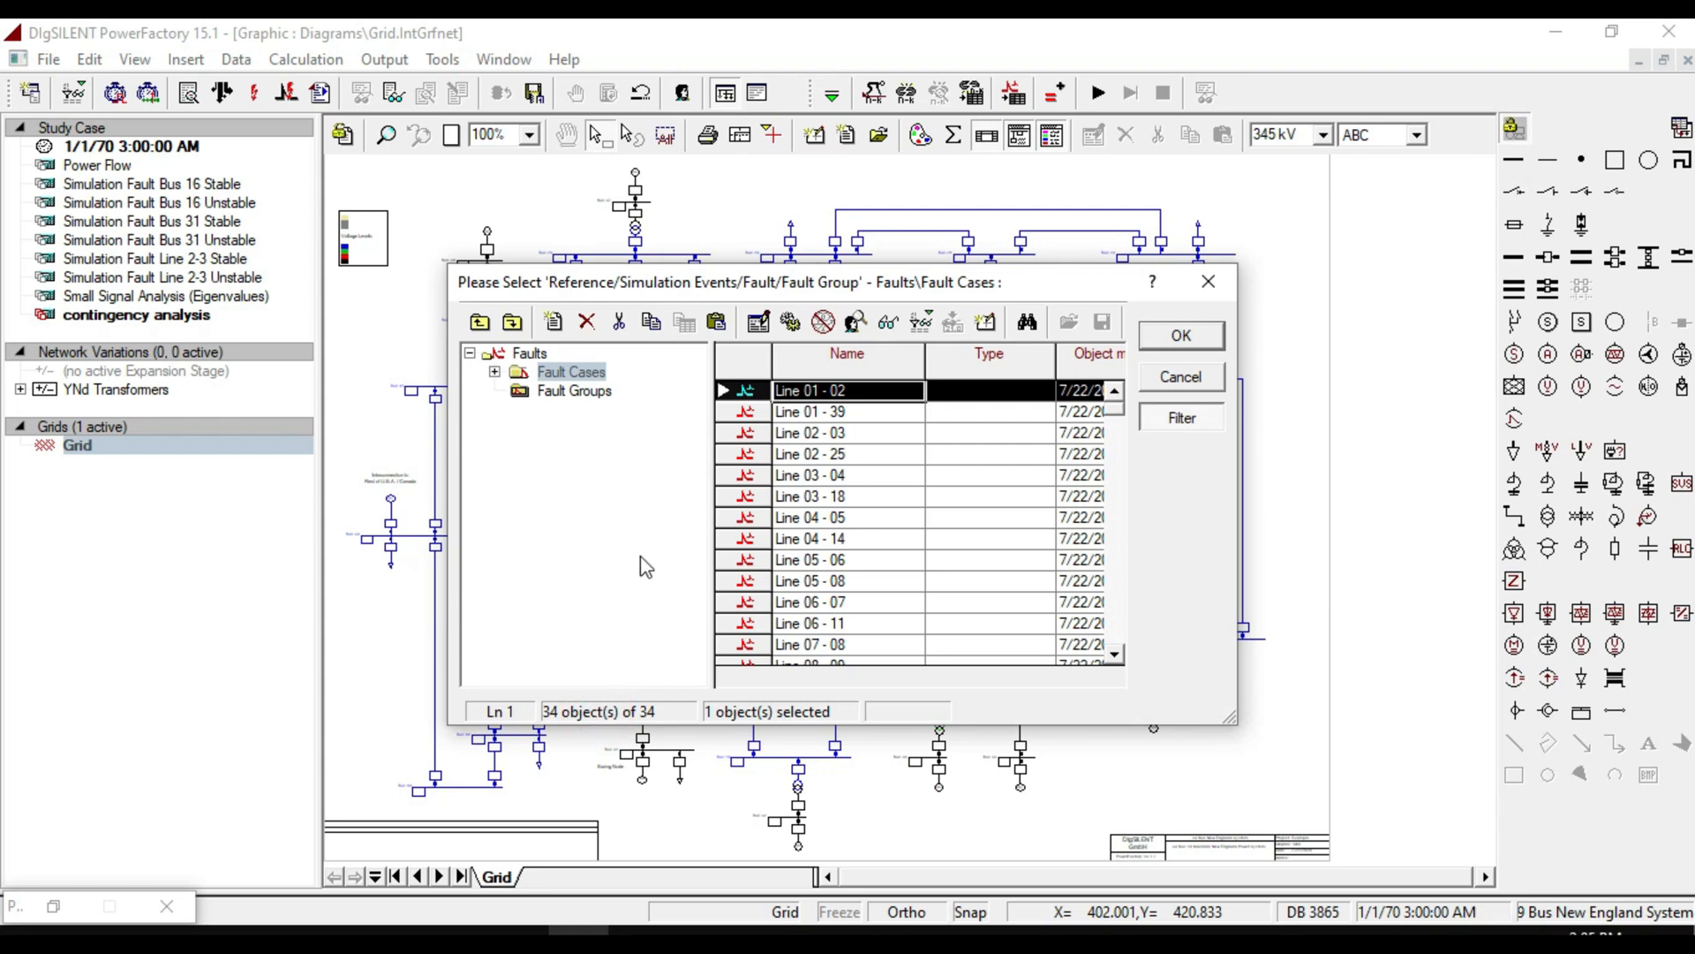
Try to create a new Fault Group in Fault Groups and add fault cases to it.
click(568, 394)
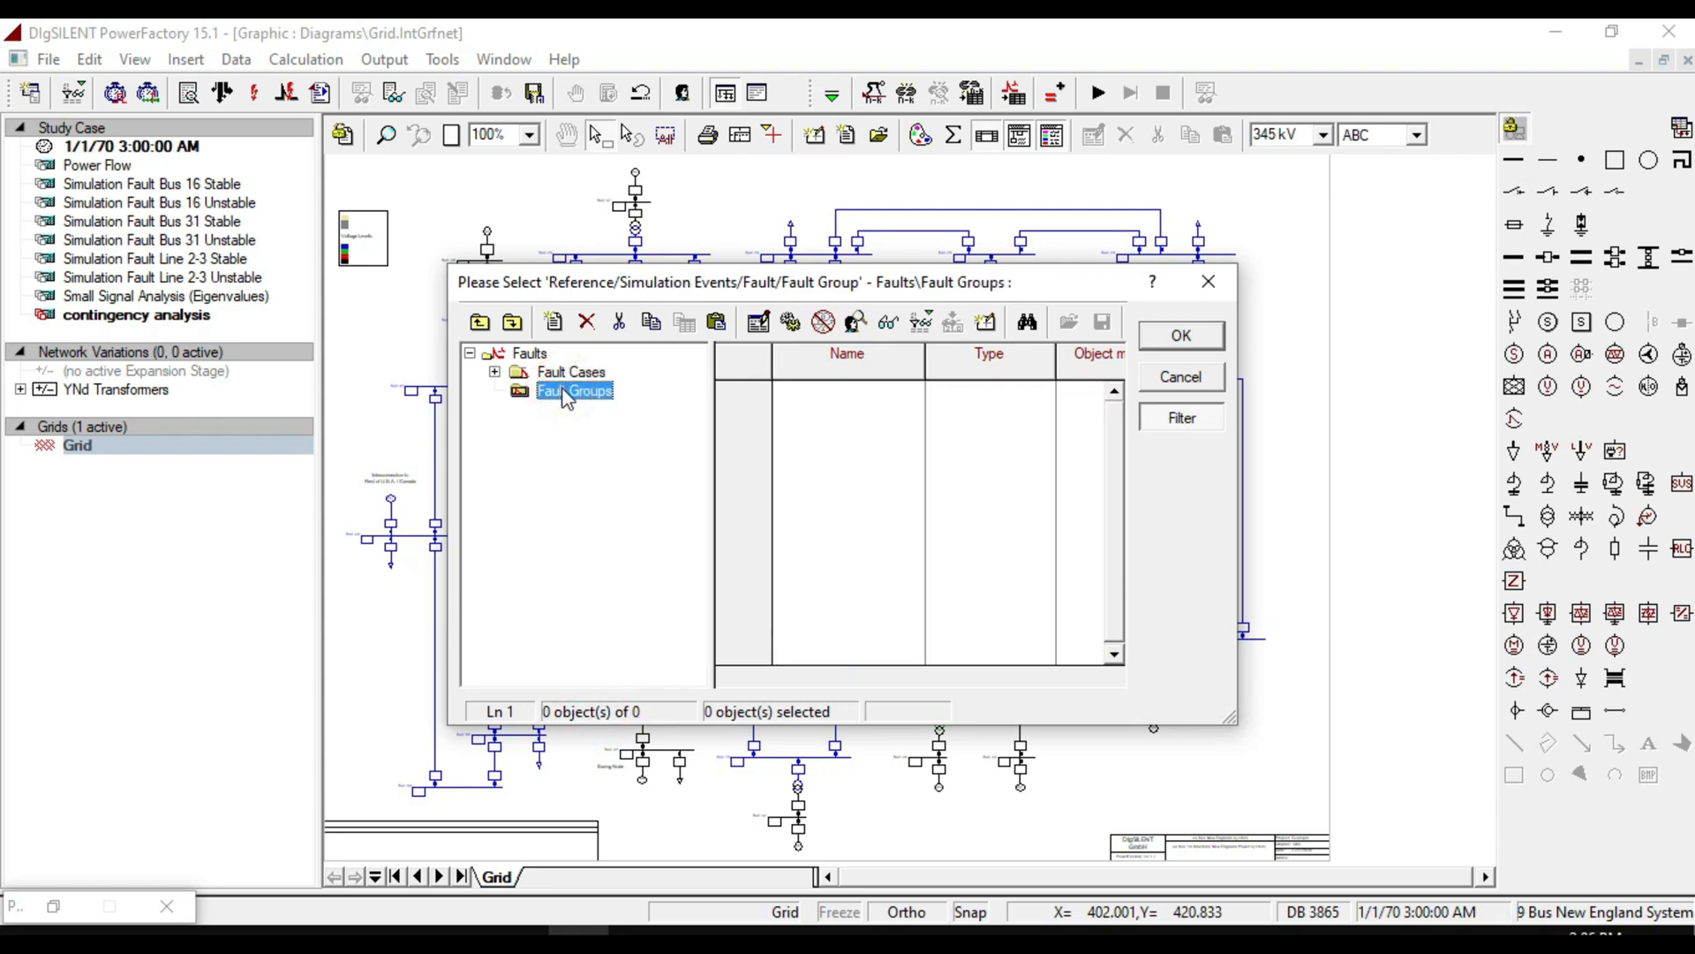
click(554, 321)
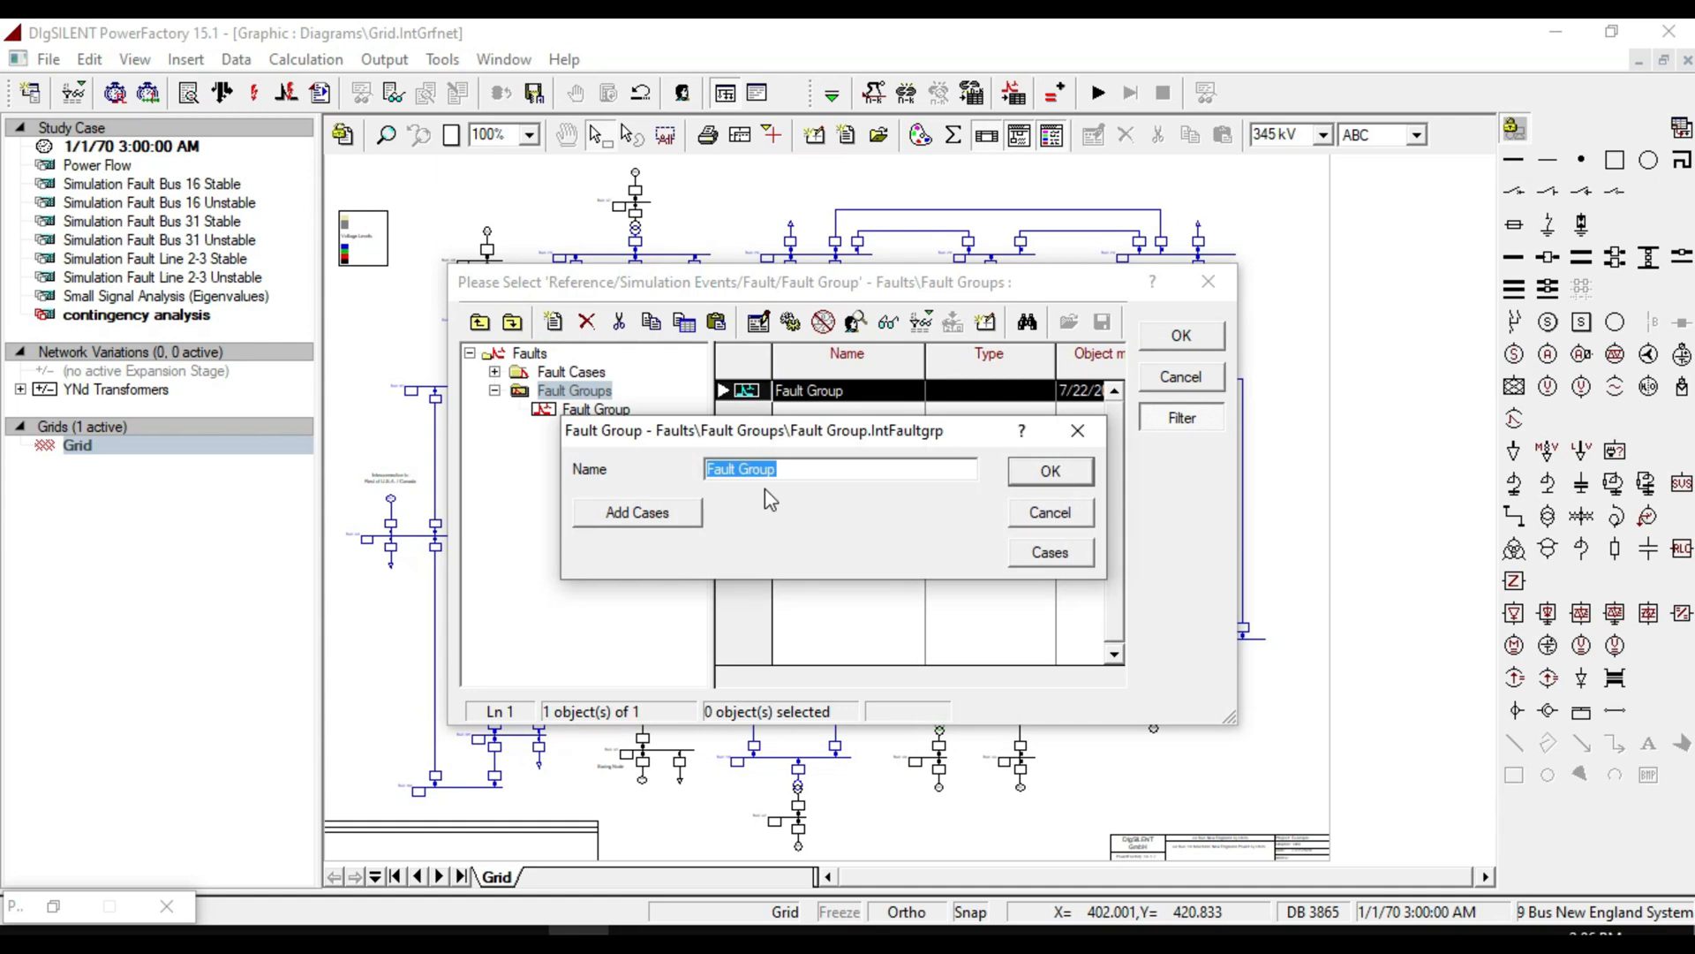
click(625, 518)
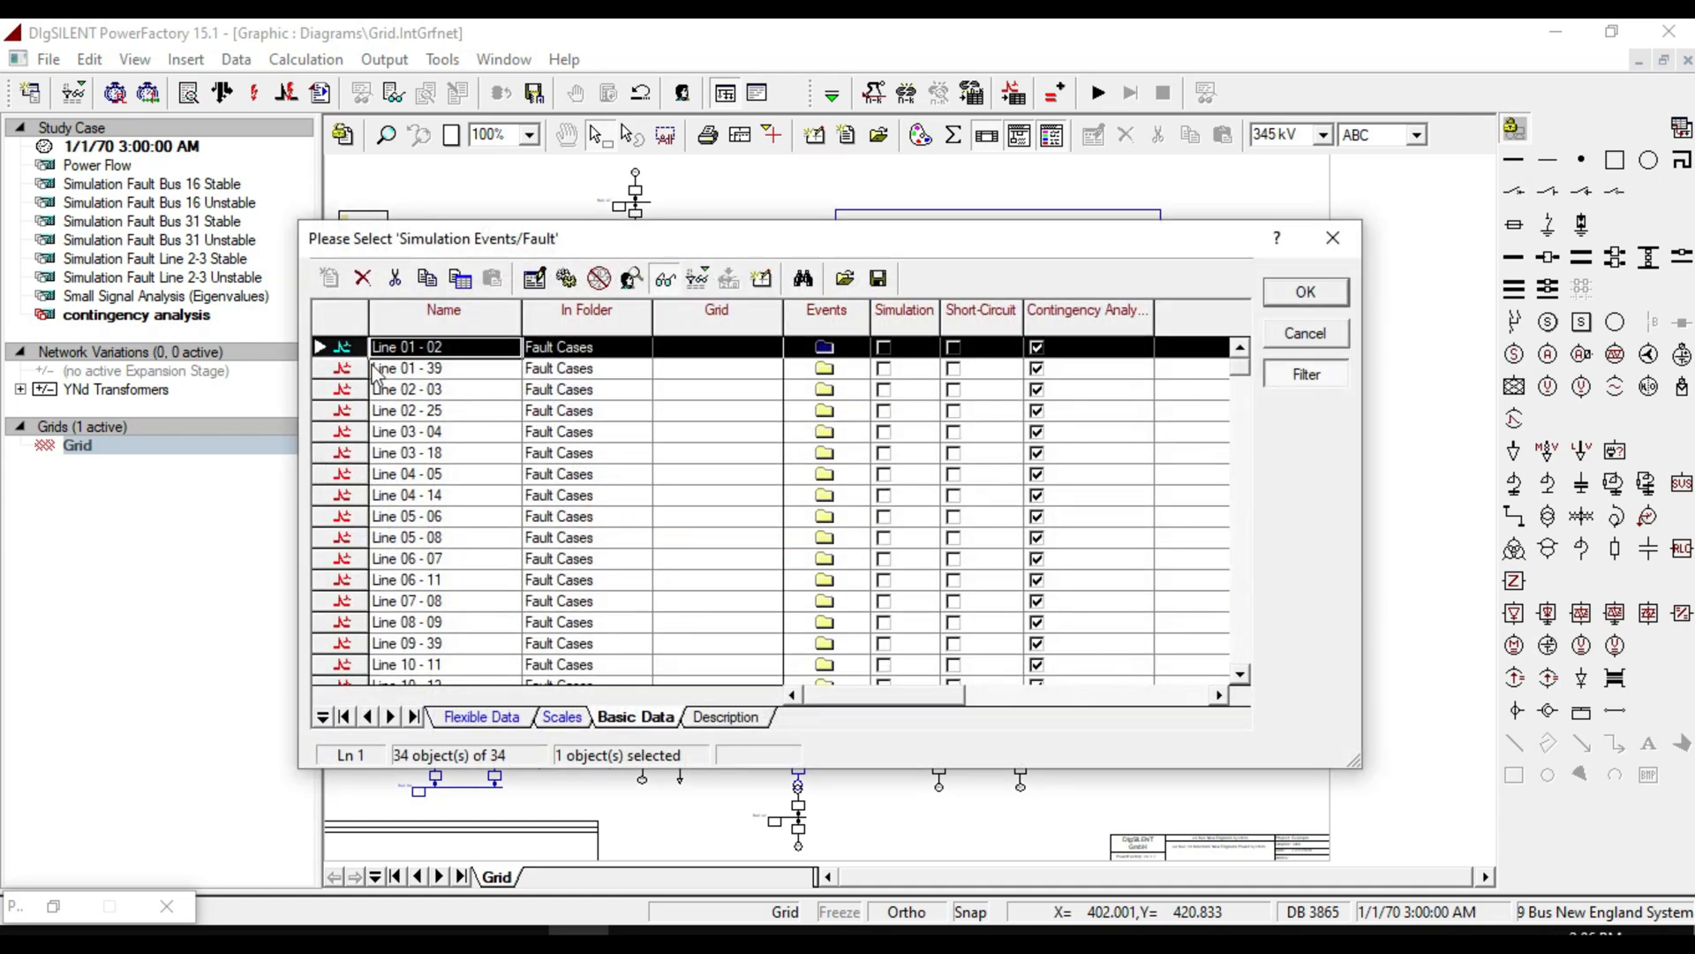
click(431, 335)
click(446, 368)
click(433, 474)
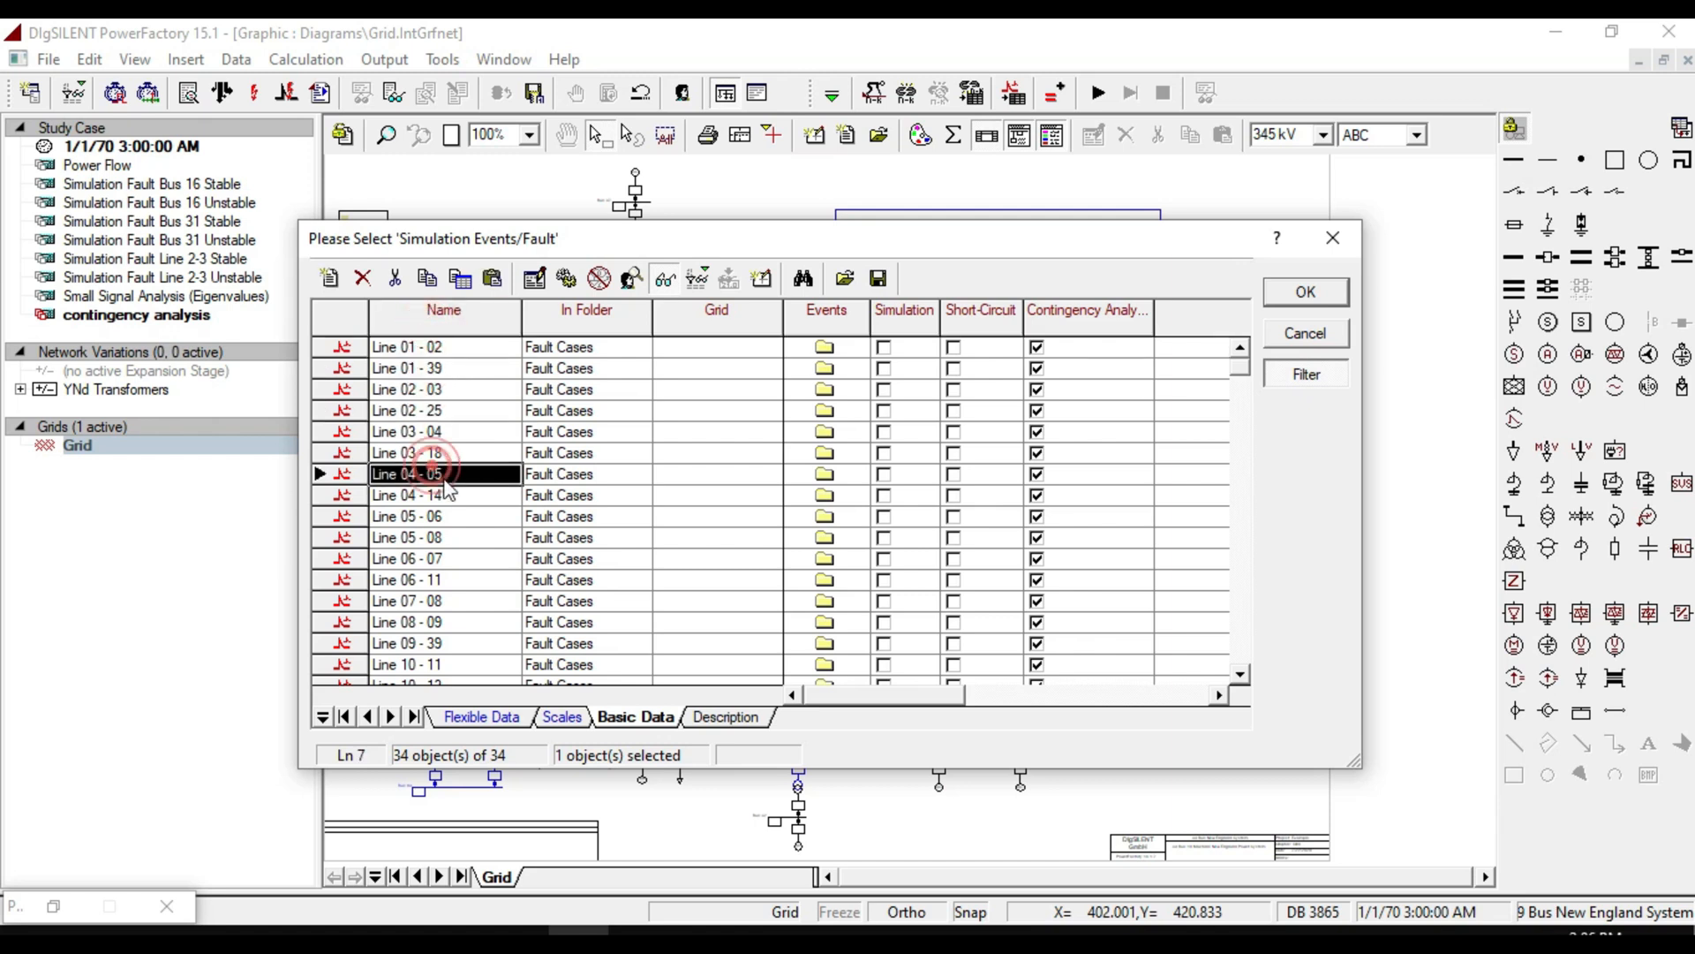
click(1308, 338)
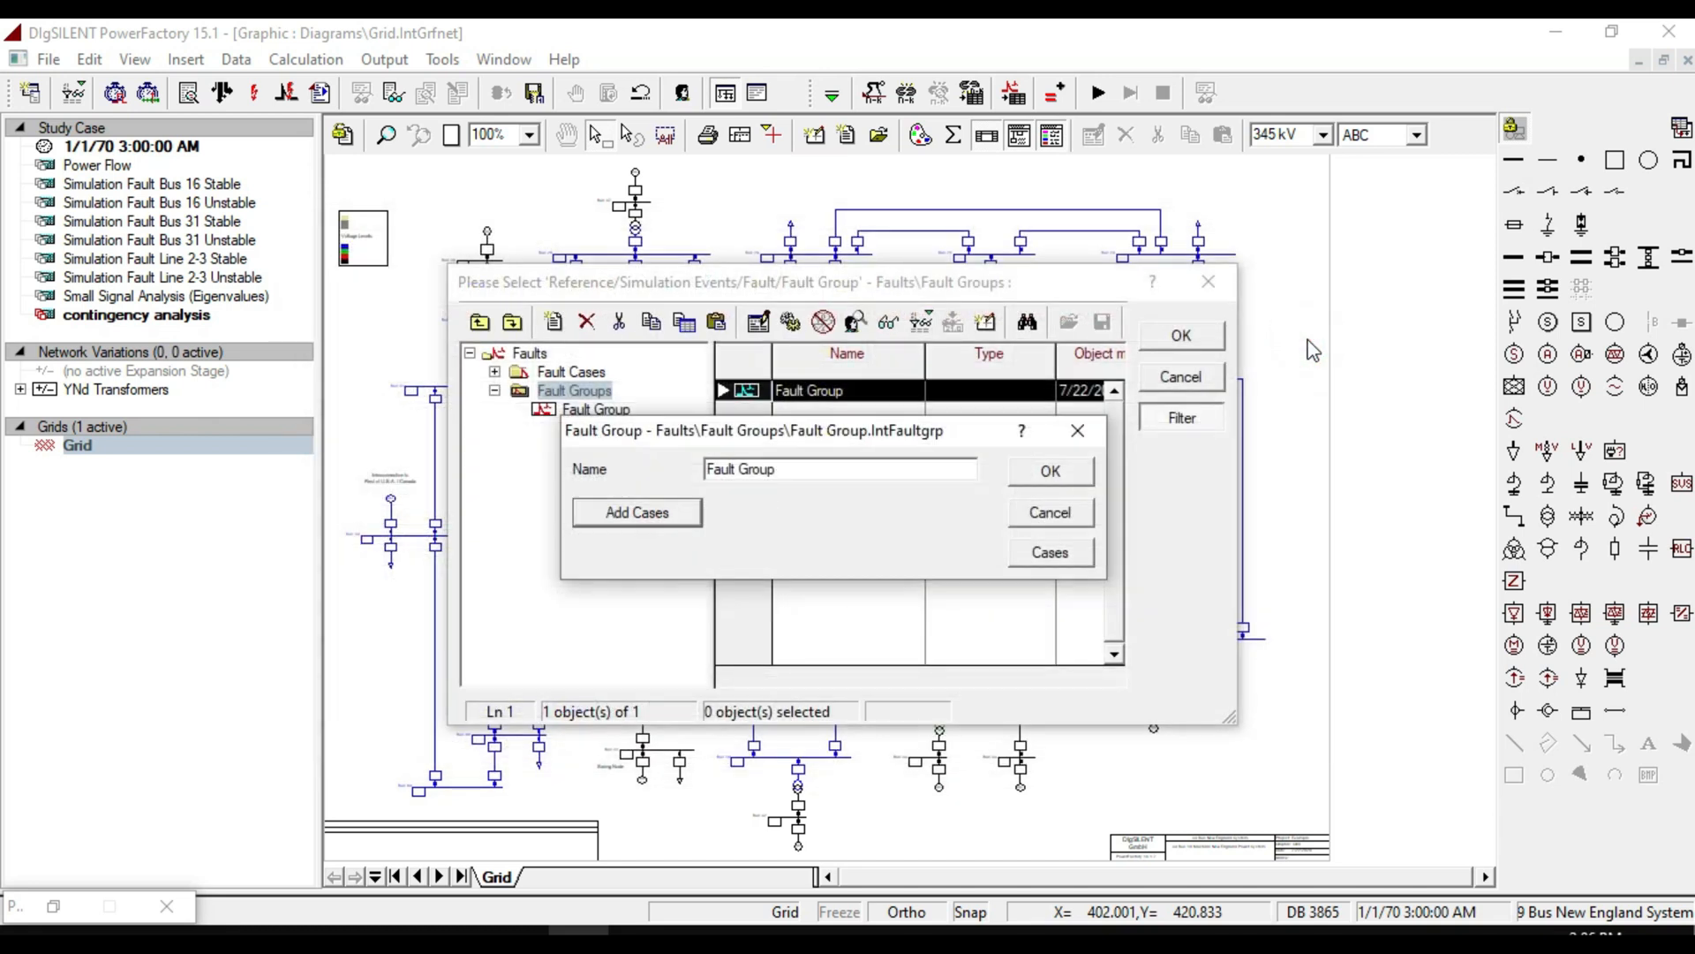
click(1079, 429)
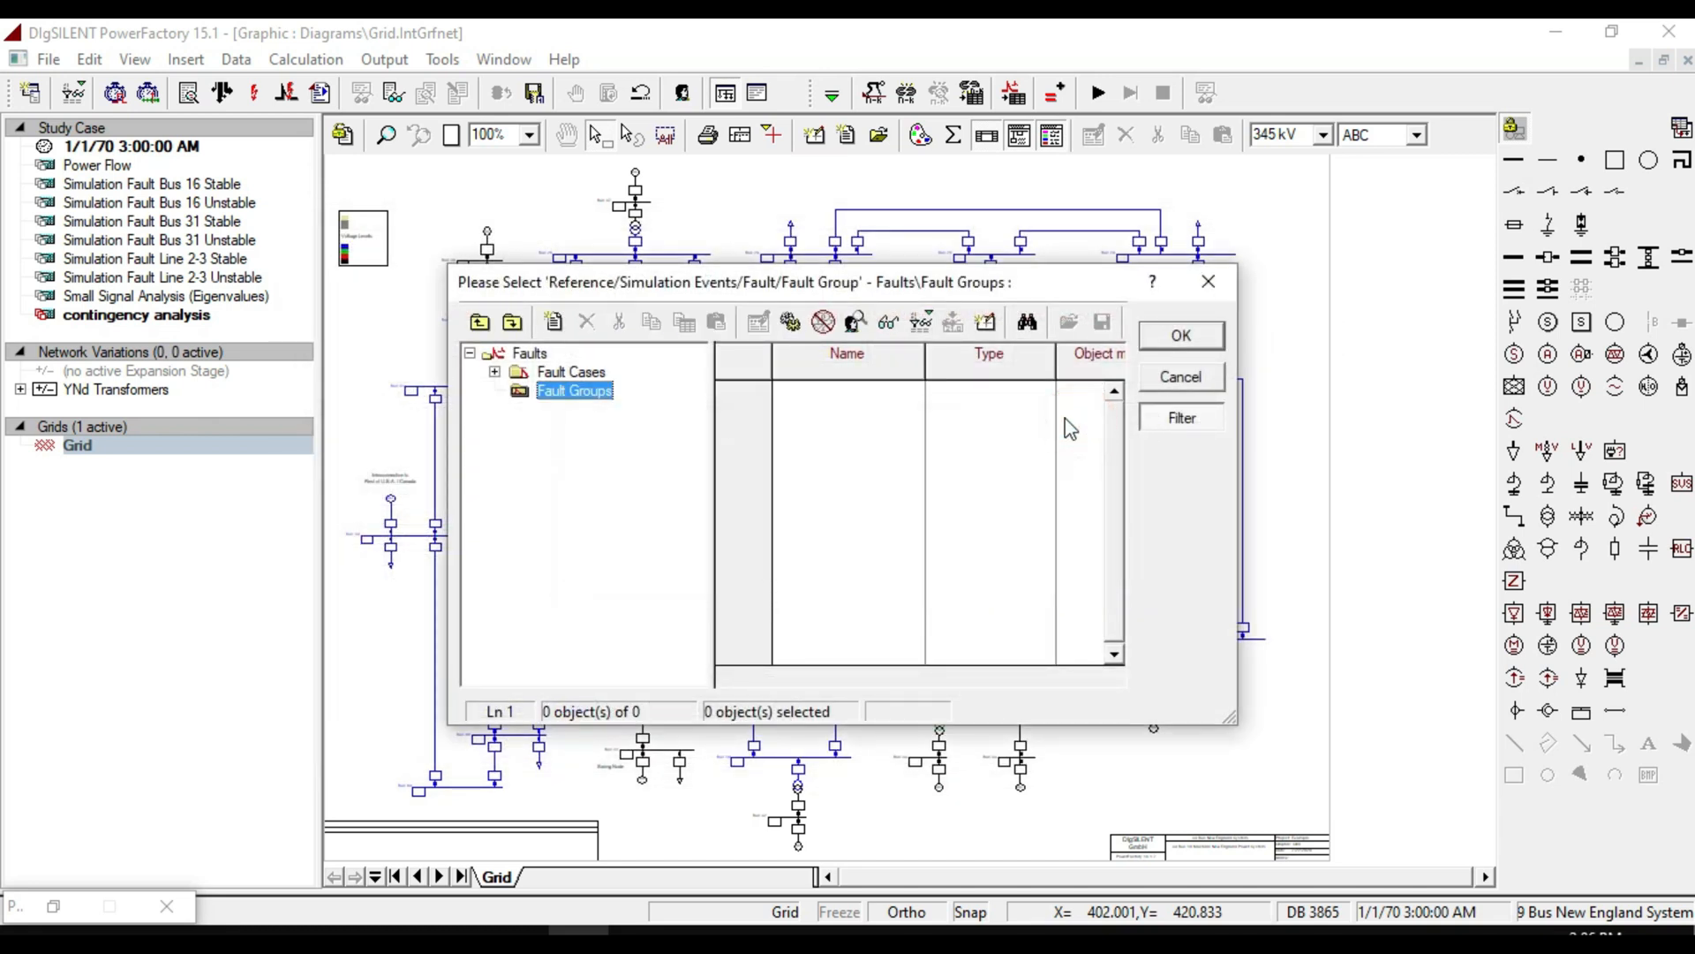
click(1207, 282)
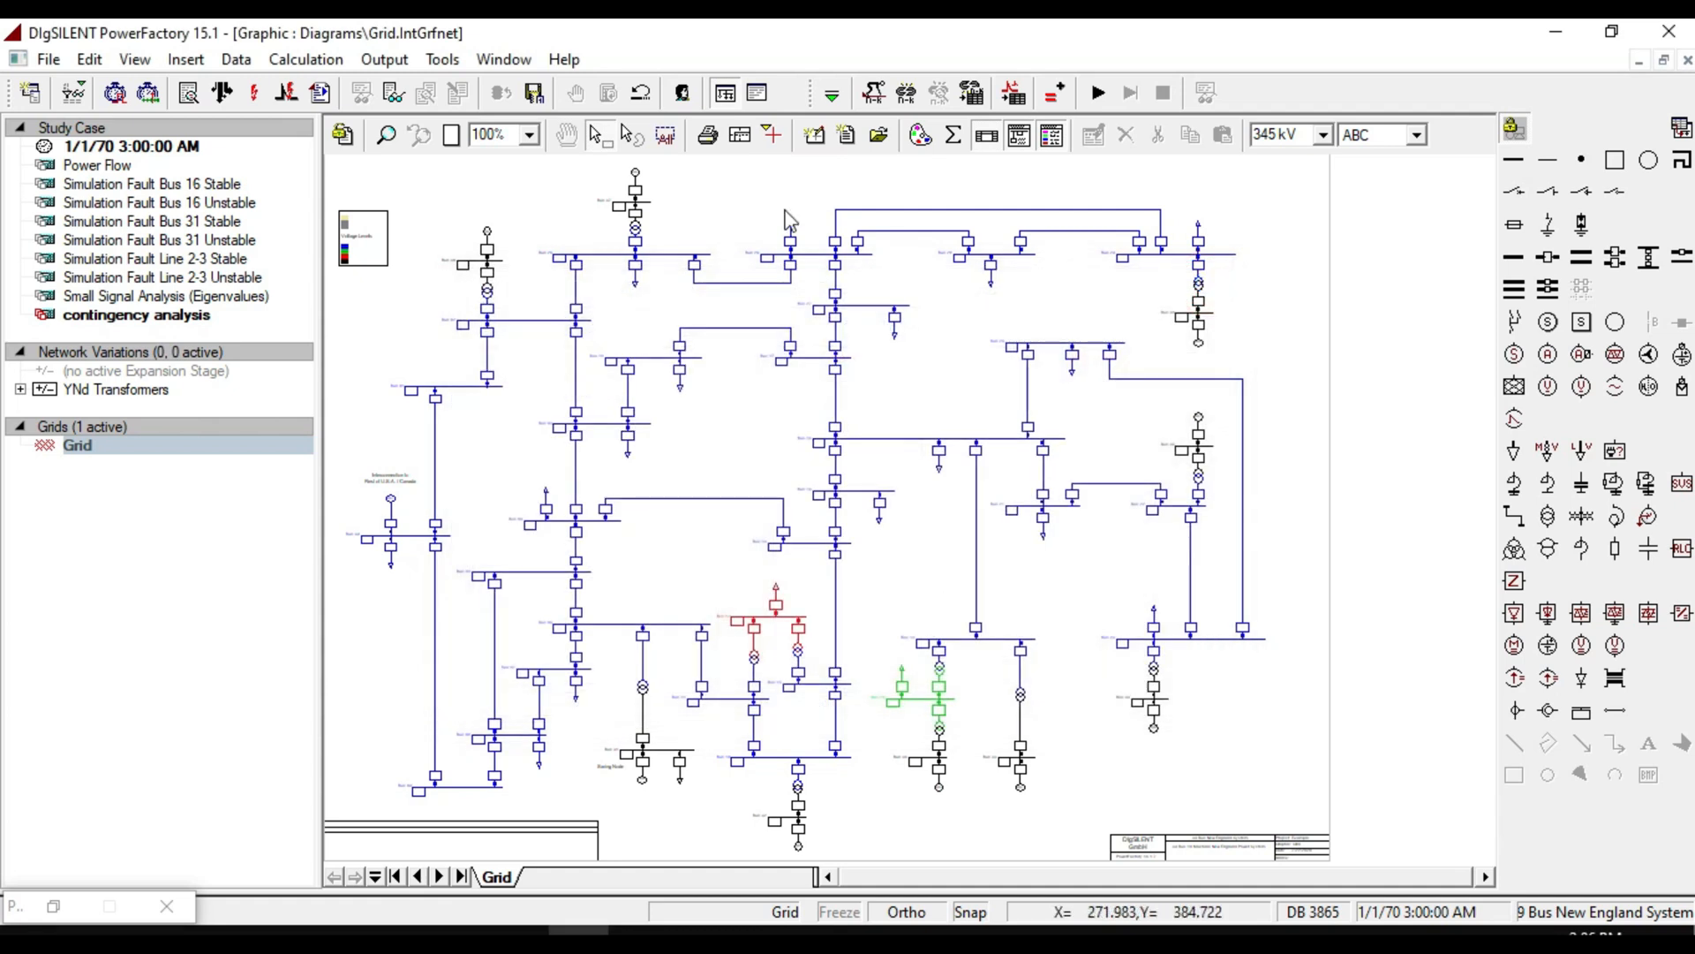
Open Contingency Analysis with AC Load Flow Calculation and review its load flow settings and recording limits.
click(908, 95)
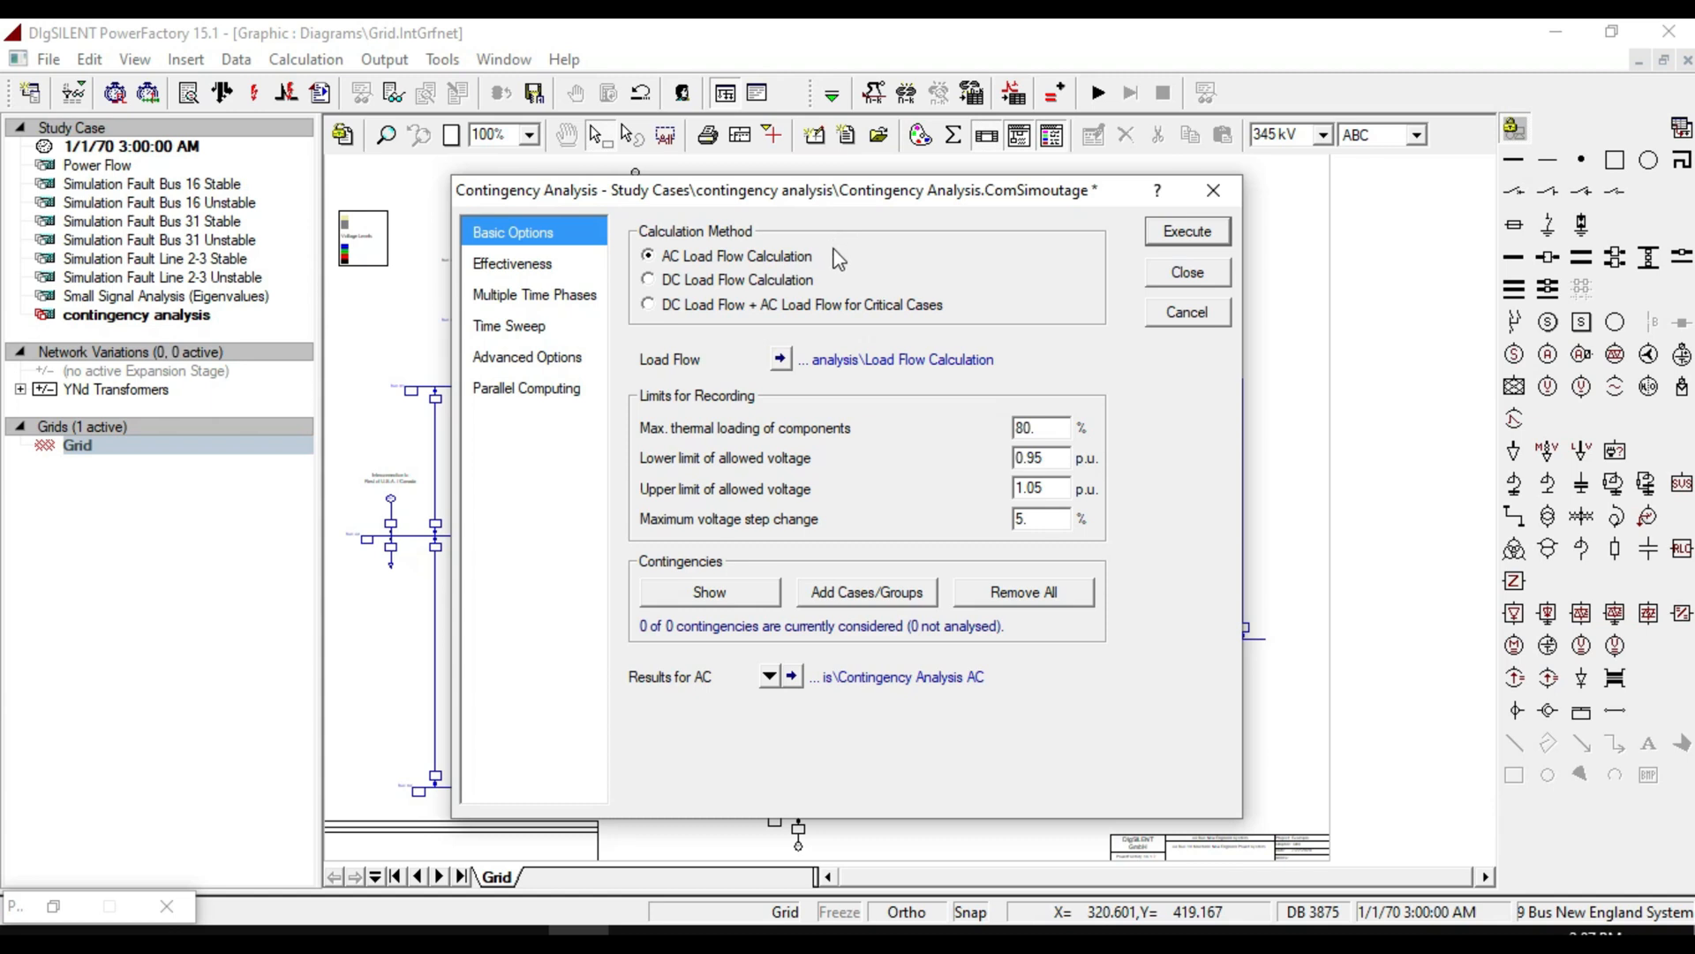
click(741, 304)
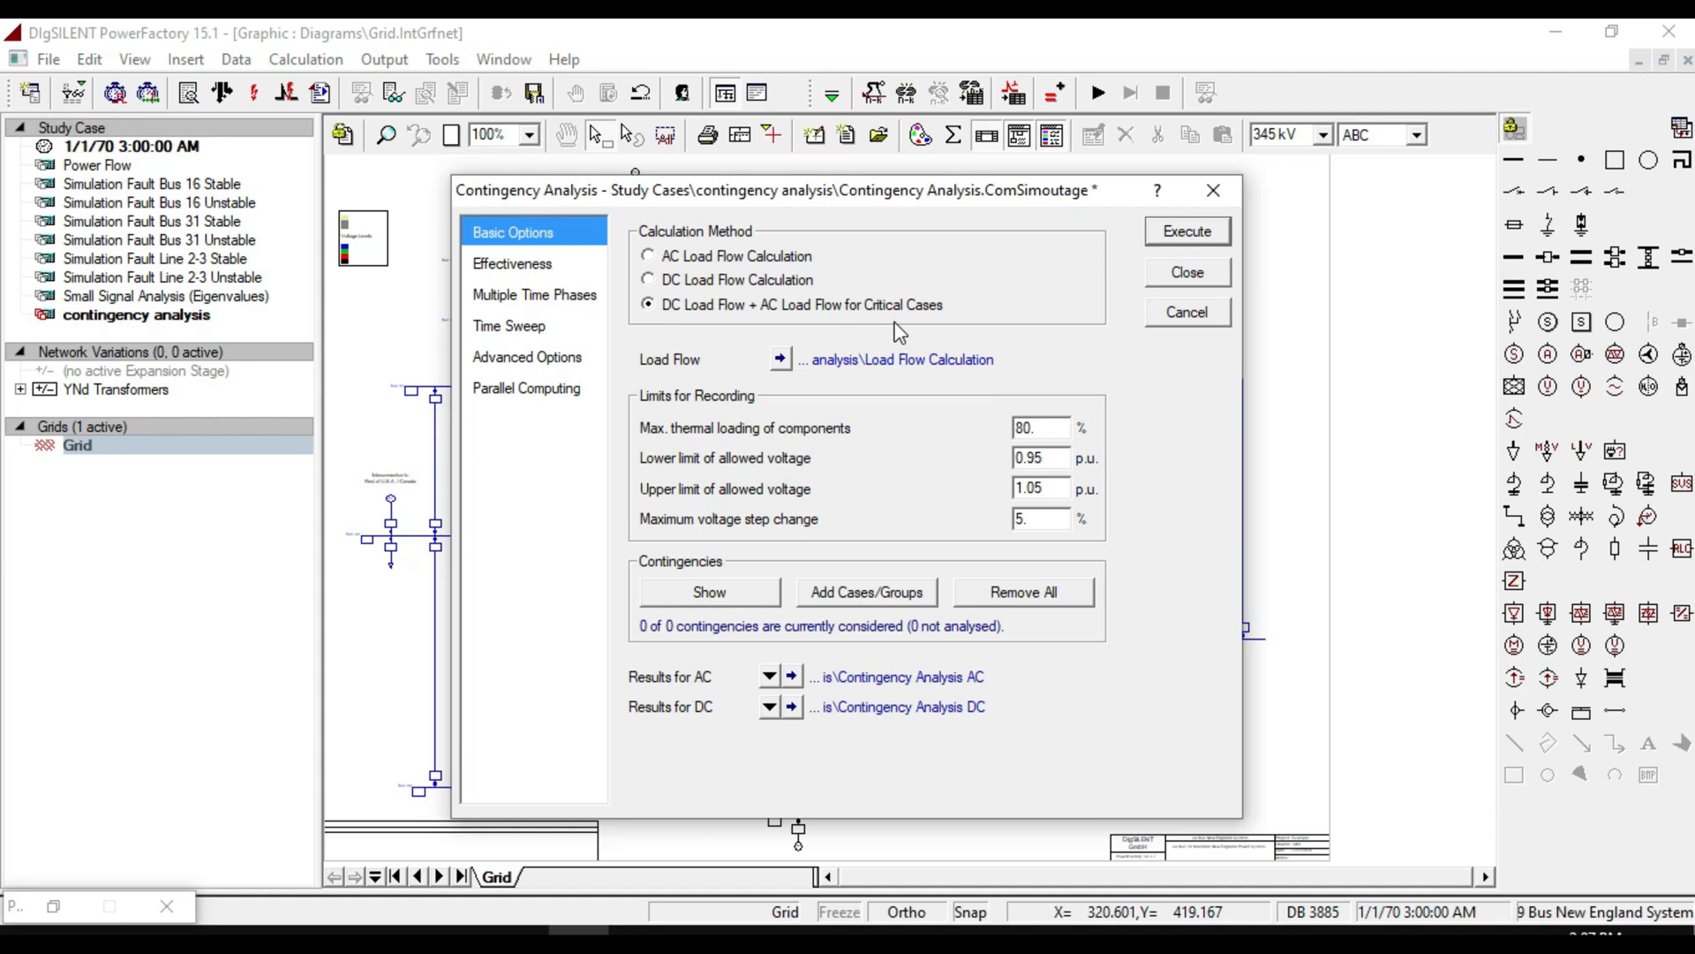
click(760, 256)
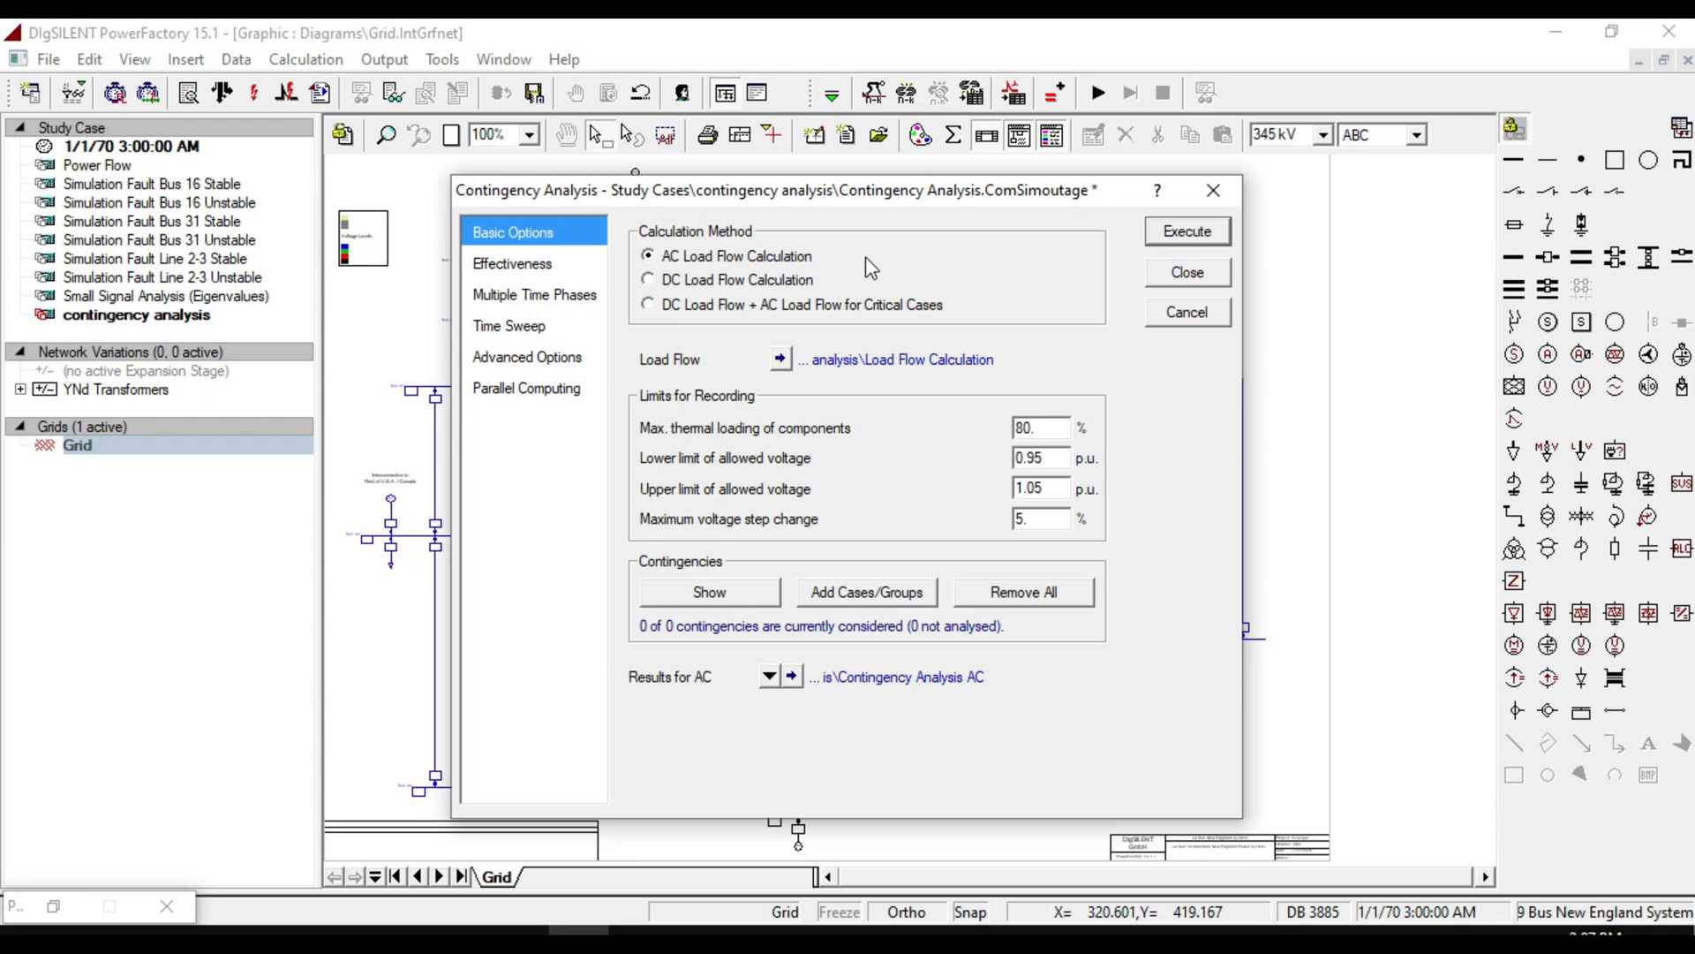
click(781, 361)
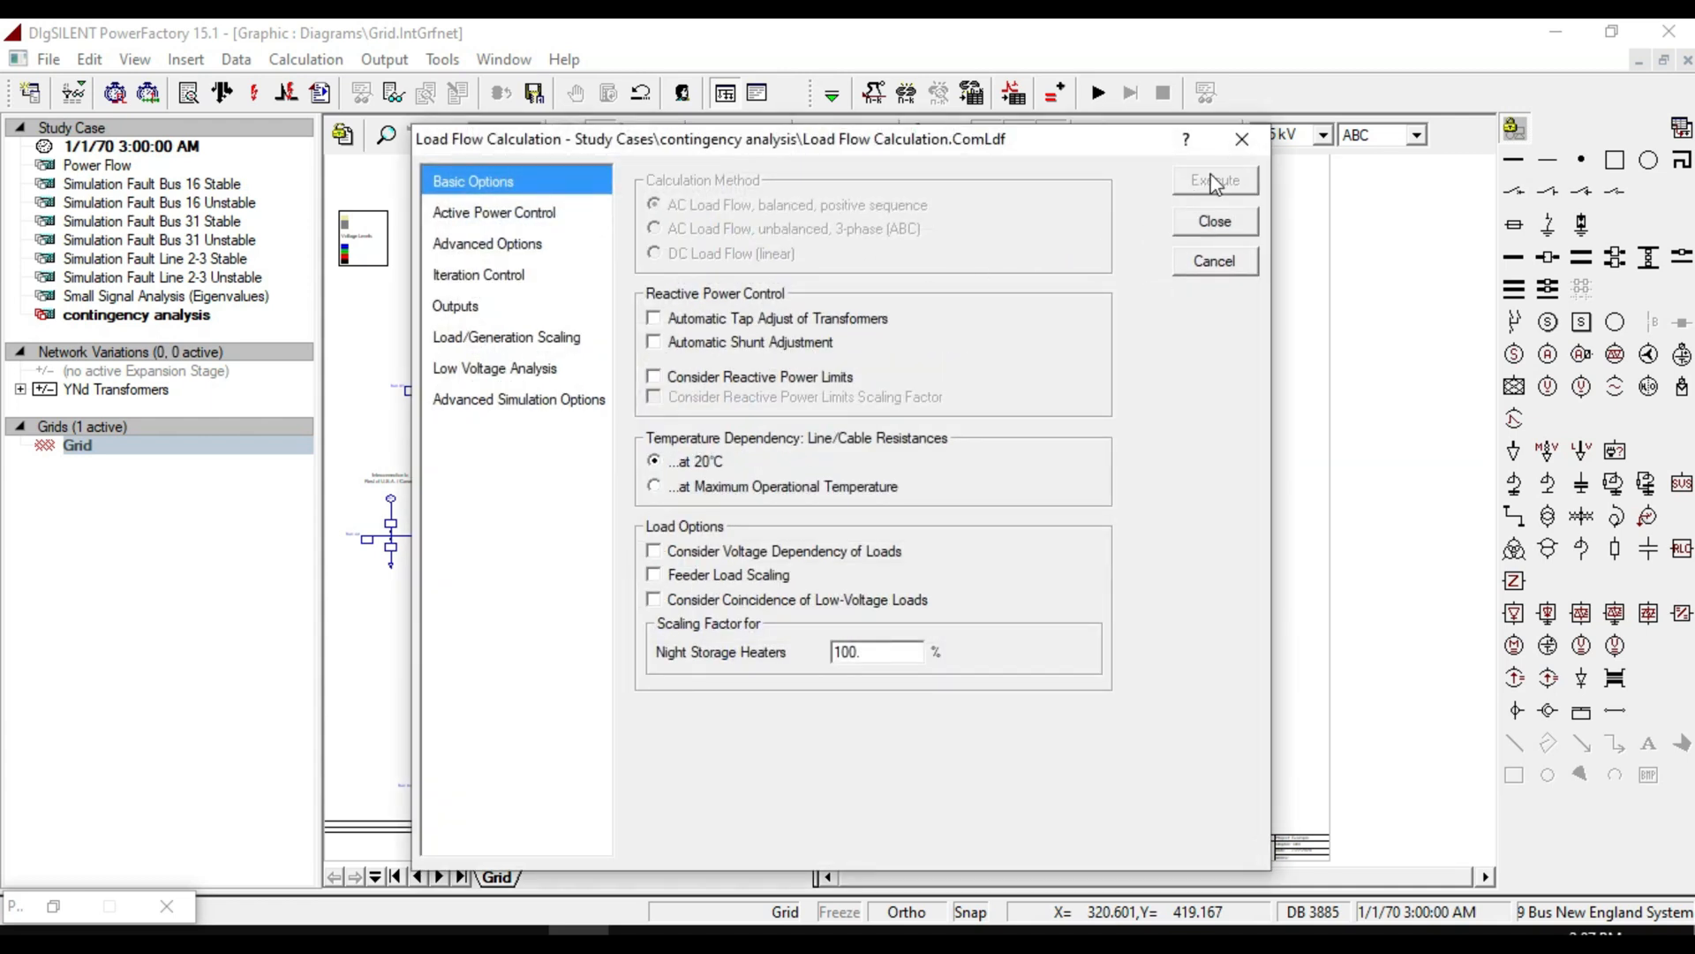
click(1210, 225)
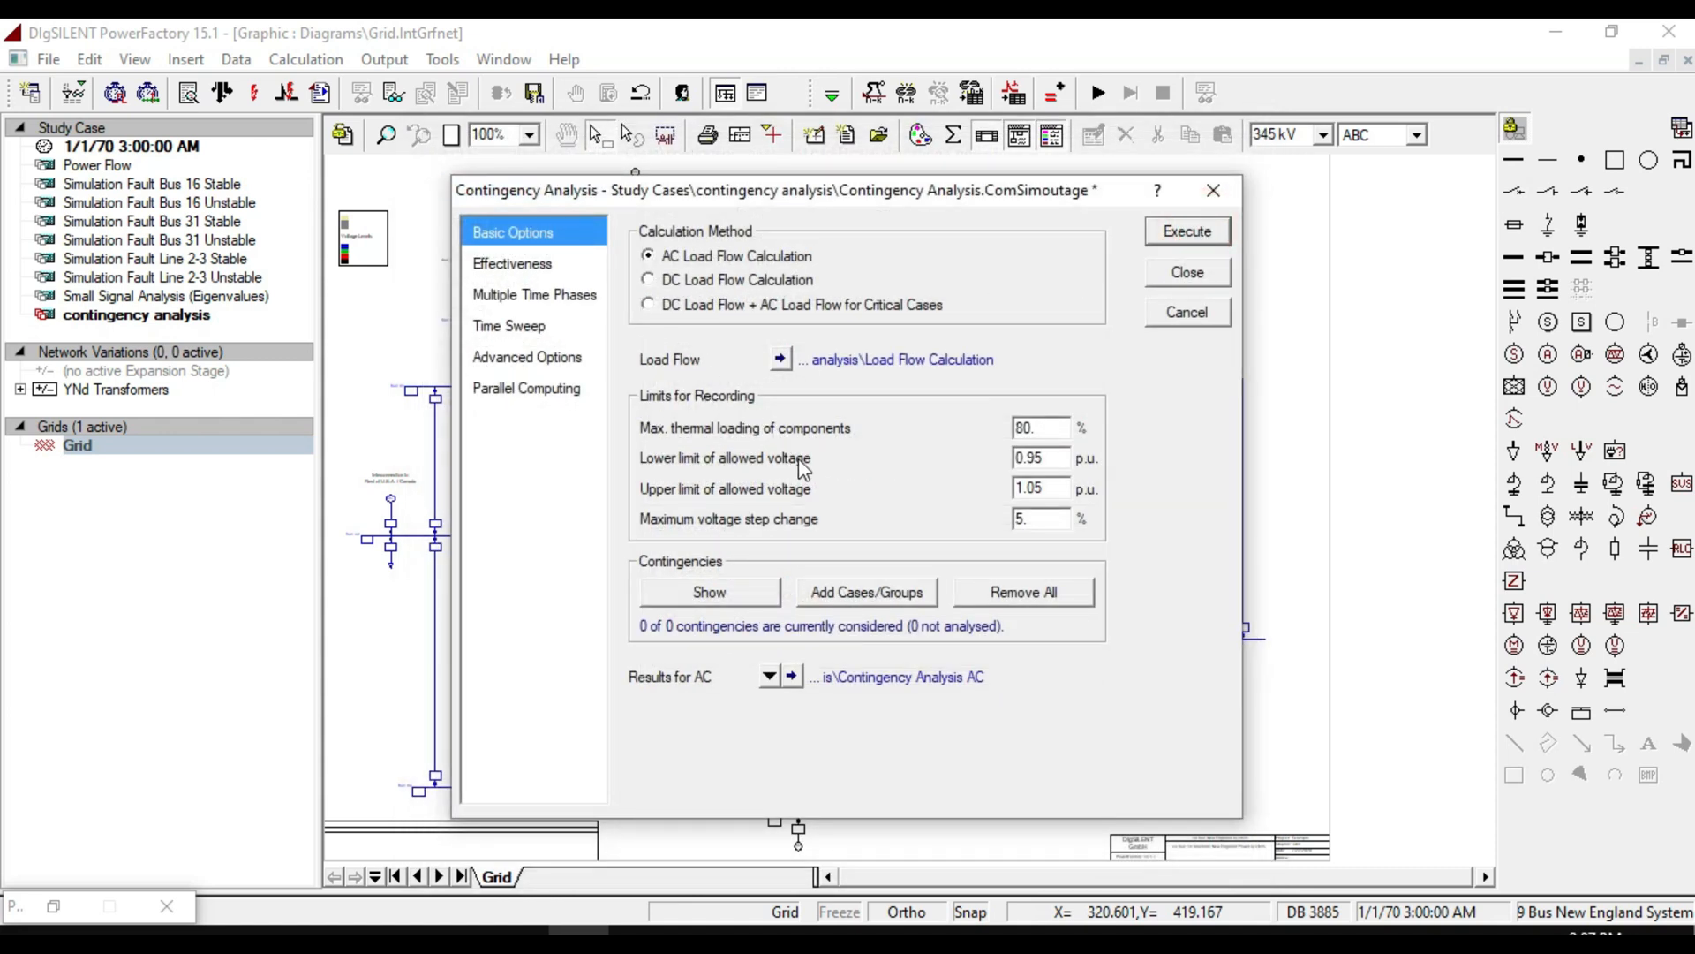
double_click(1047, 426)
double_click(1056, 455)
Add all fault cases from the Fault Cases library as contingencies and execute the contingency analysis.
click(886, 592)
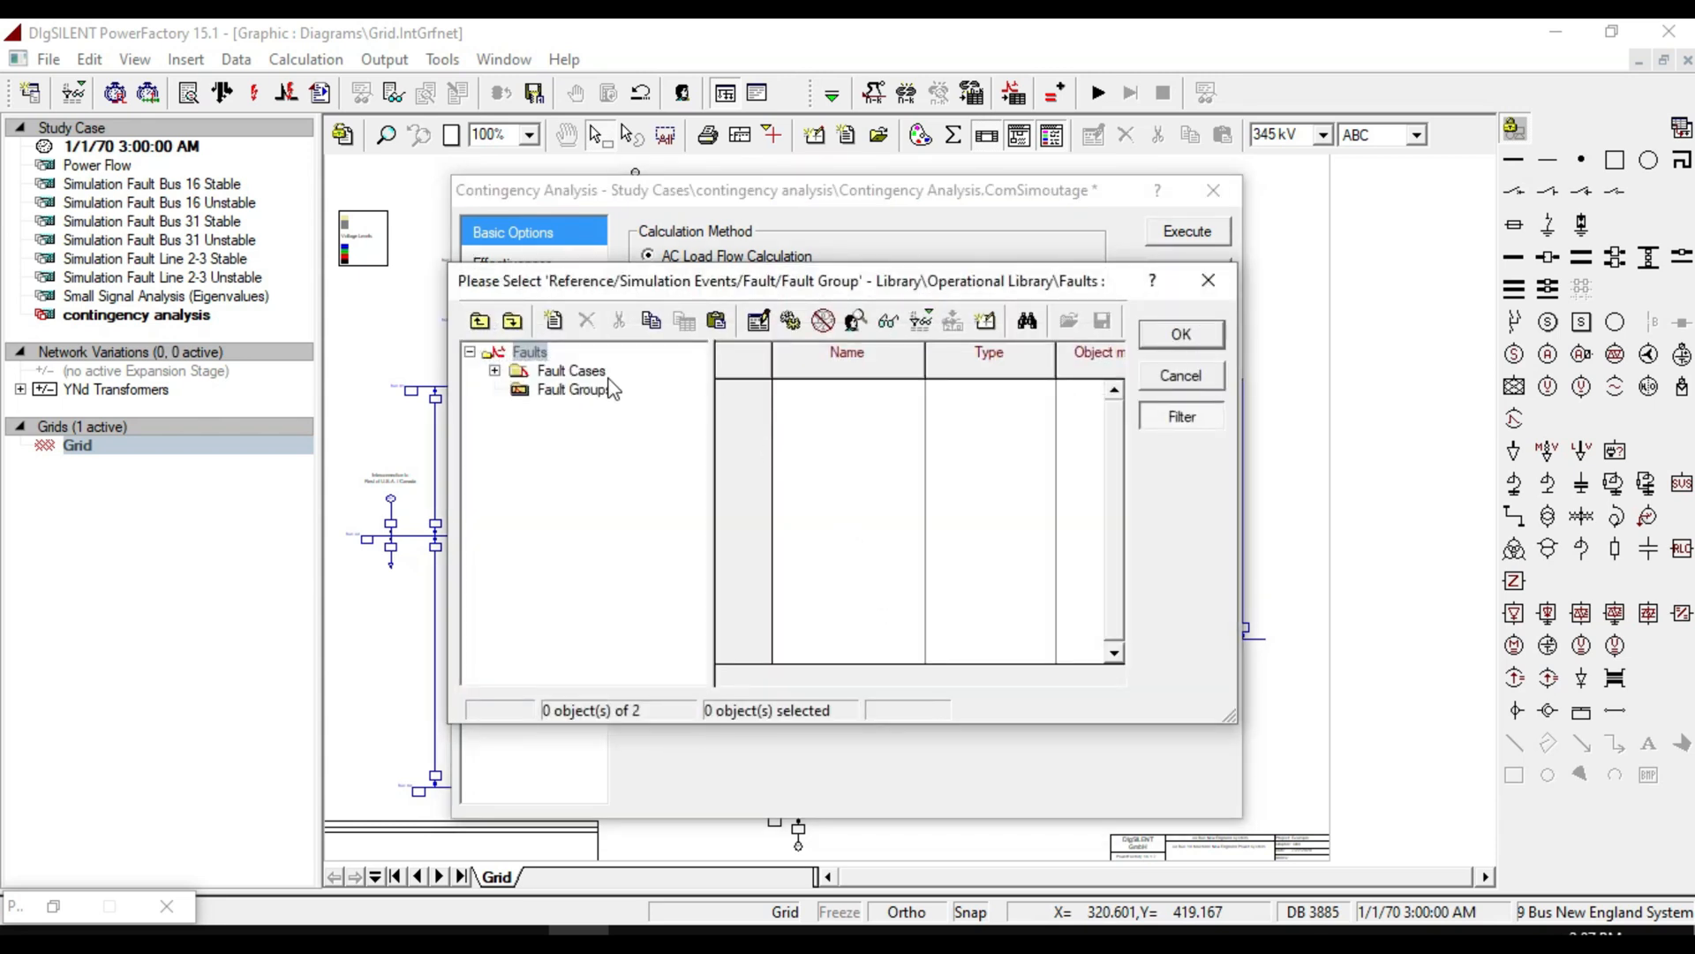
click(576, 372)
click(877, 433)
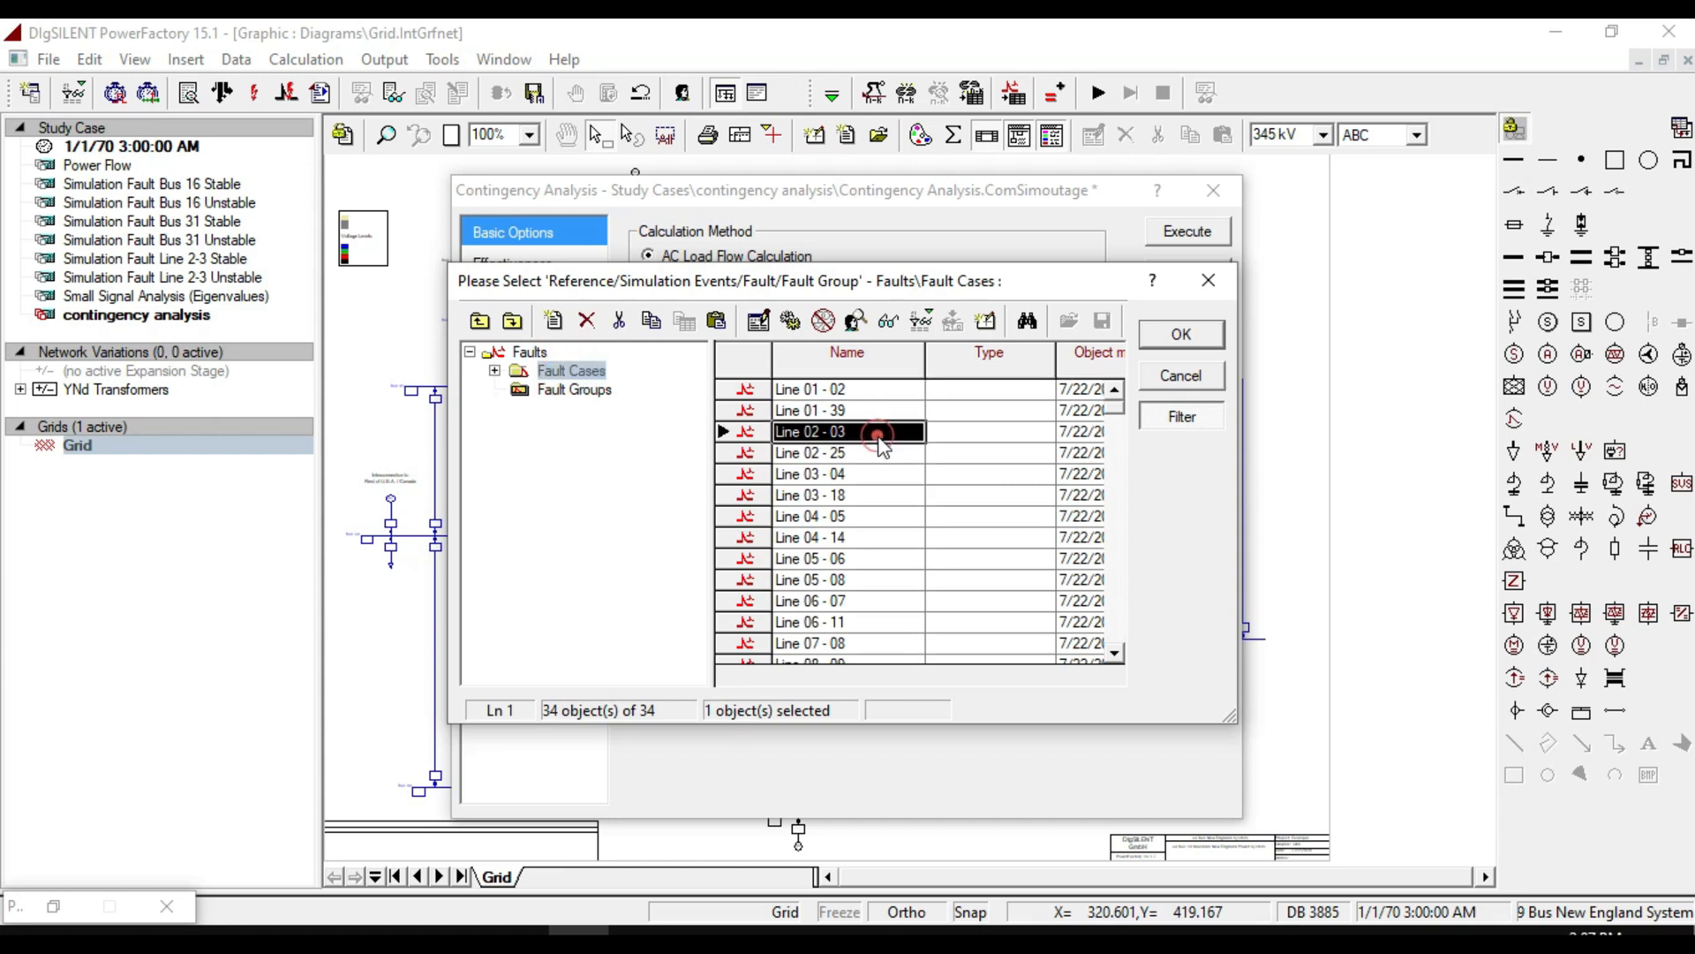
key(ctrl+a)
click(1167, 334)
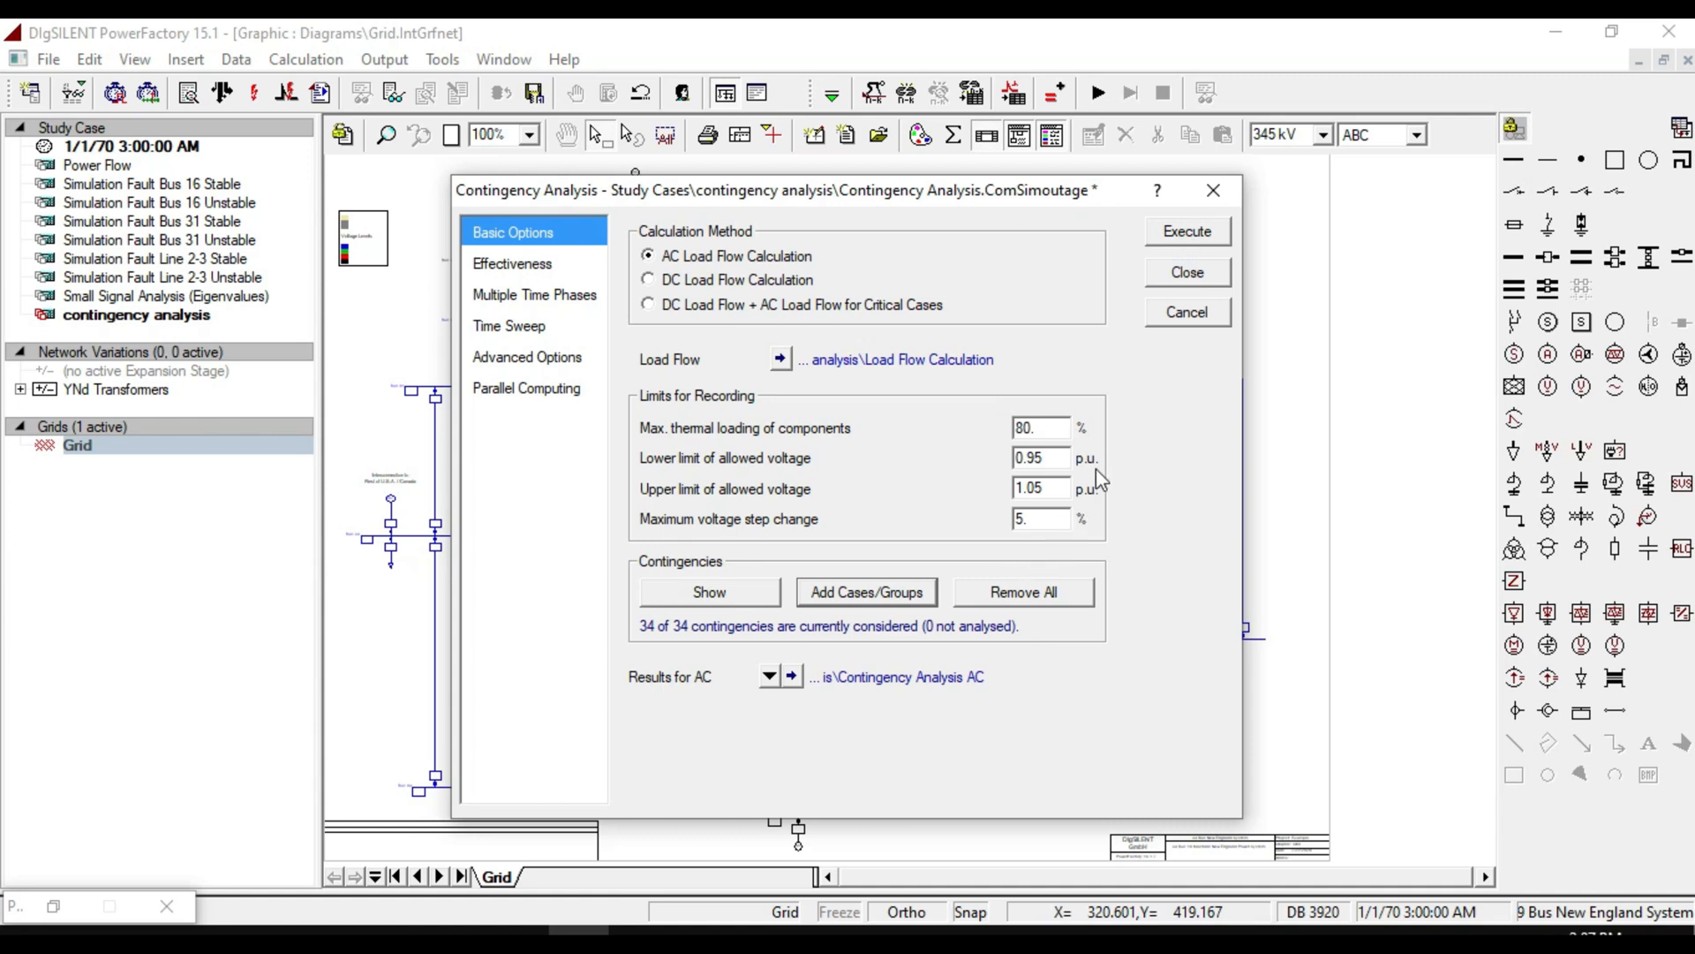
click(1188, 231)
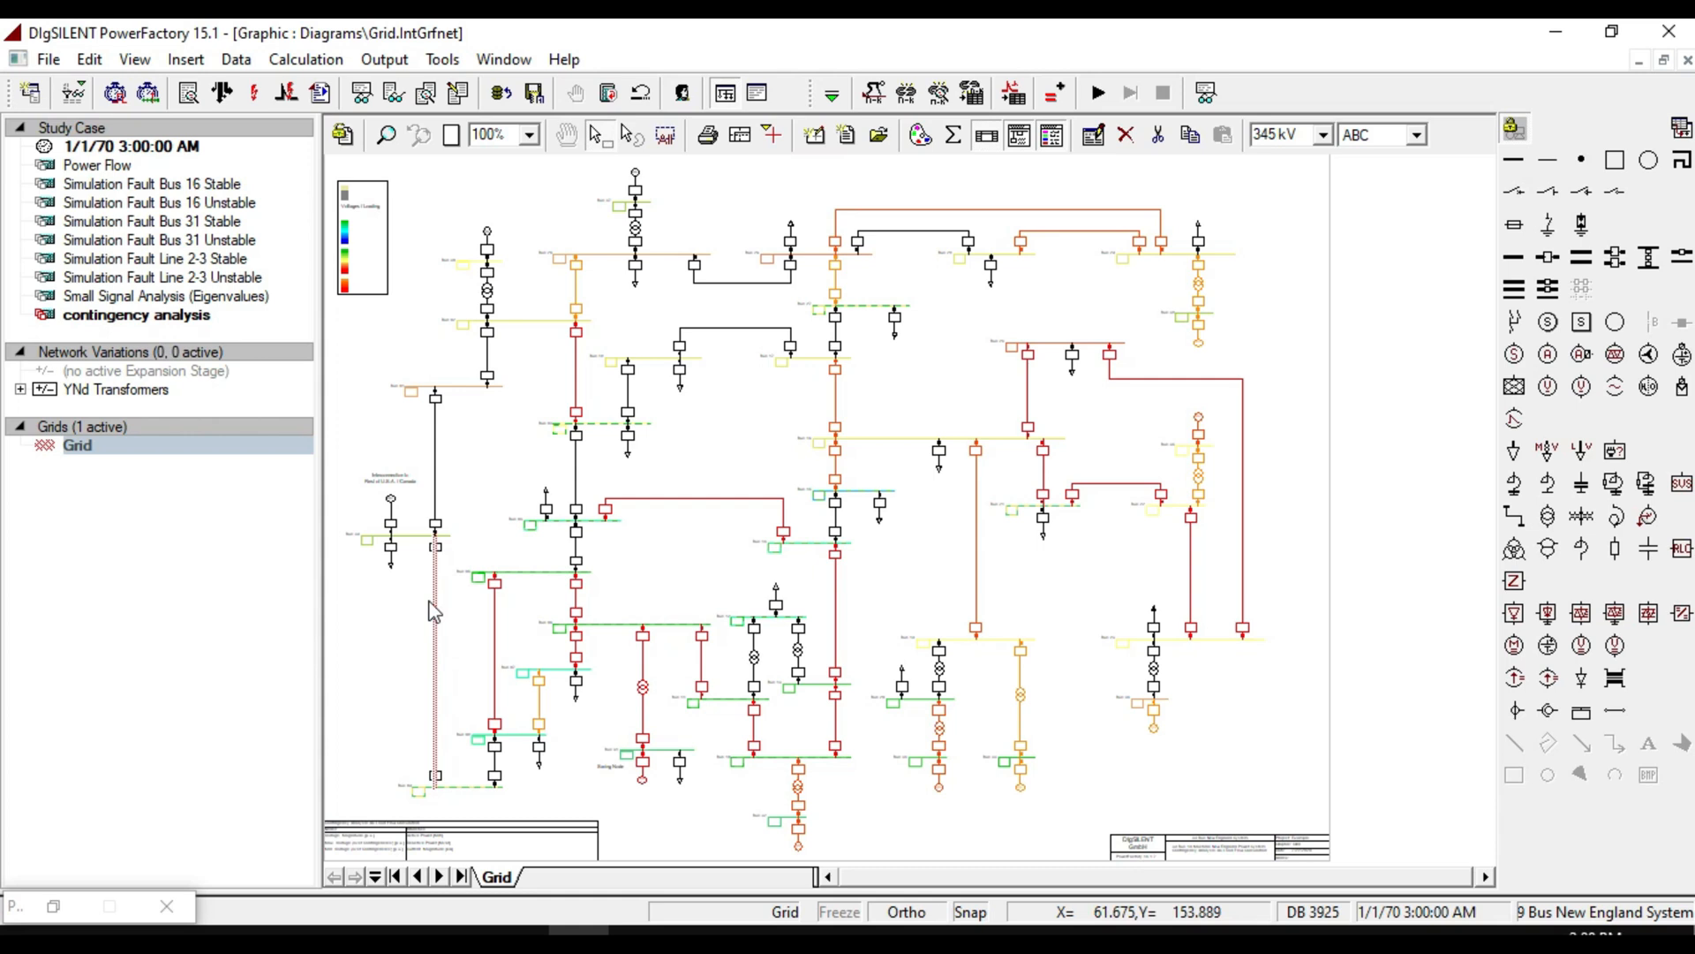
Zoom in on the diagram legend to examine the voltage and loading colour ranges.
click(477, 519)
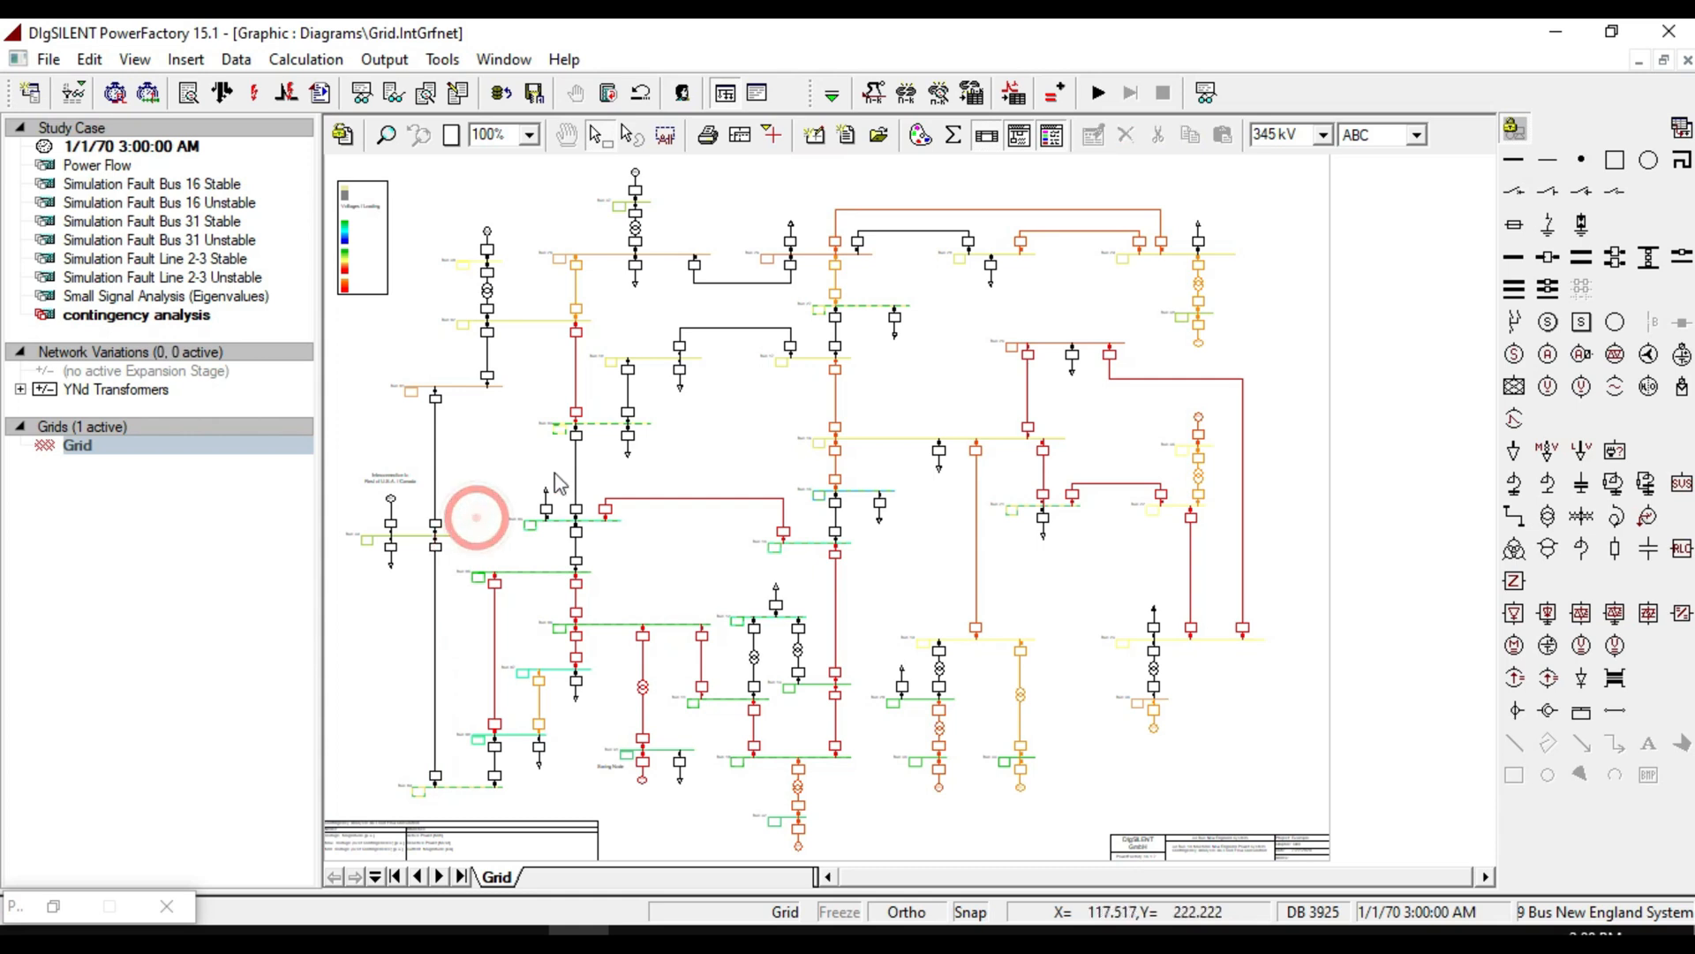
click(386, 134)
drag(429, 190, 330, 335)
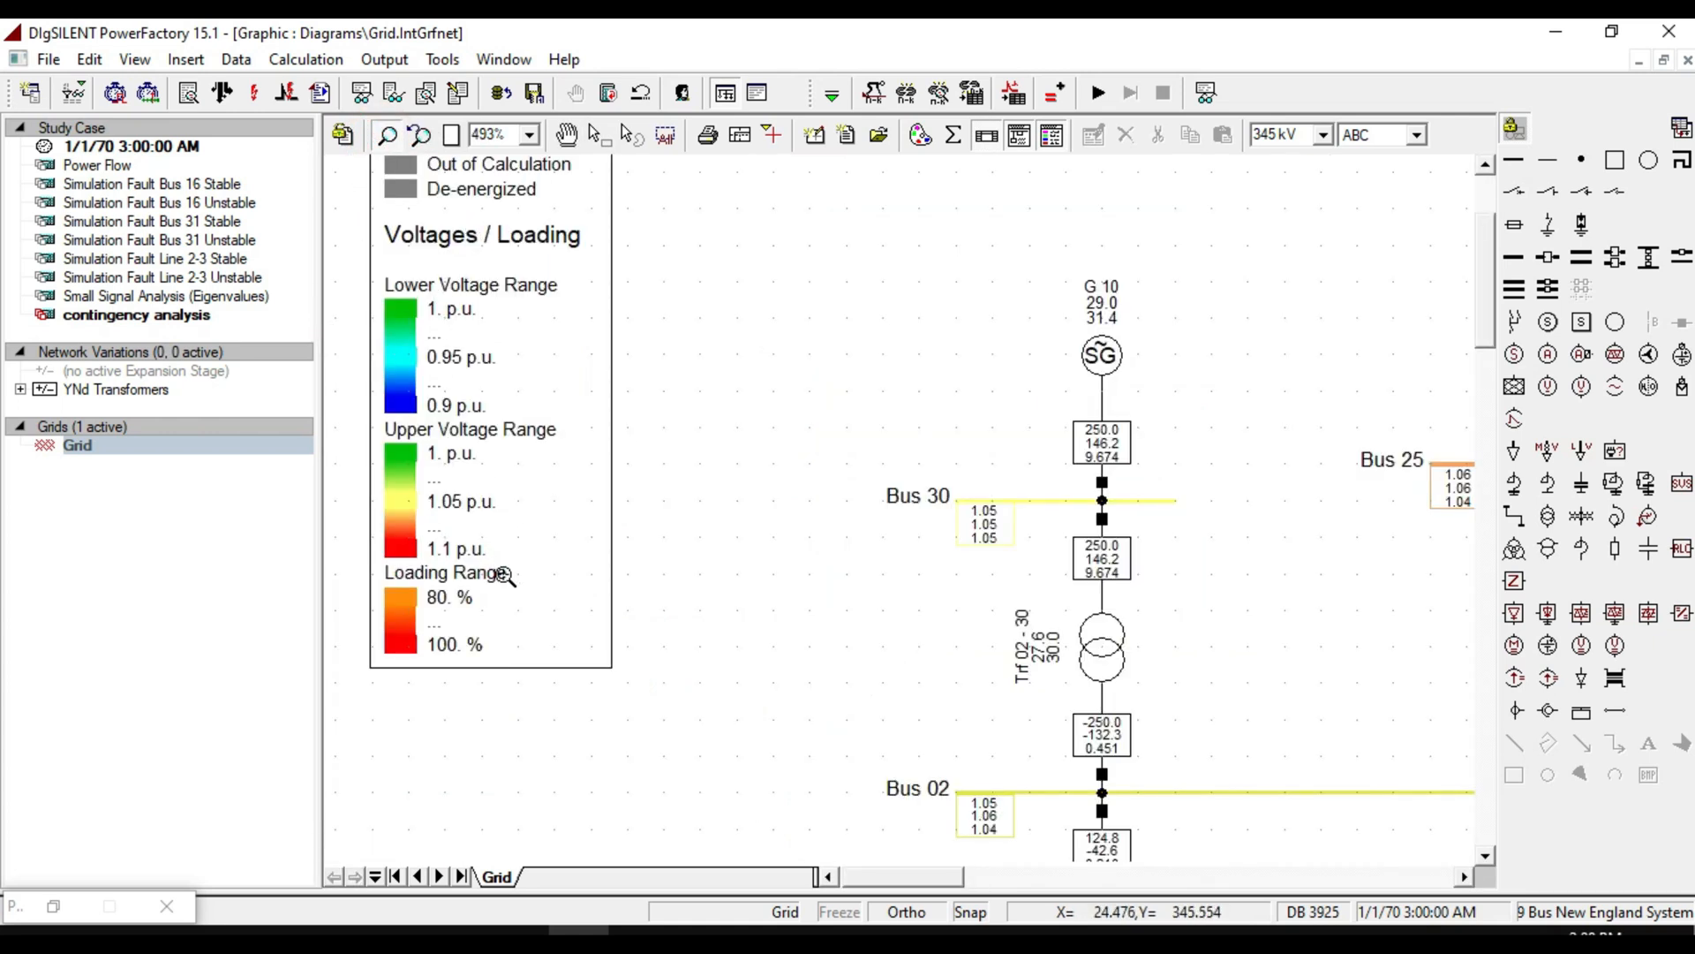
scroll(504, 574, up, 3)
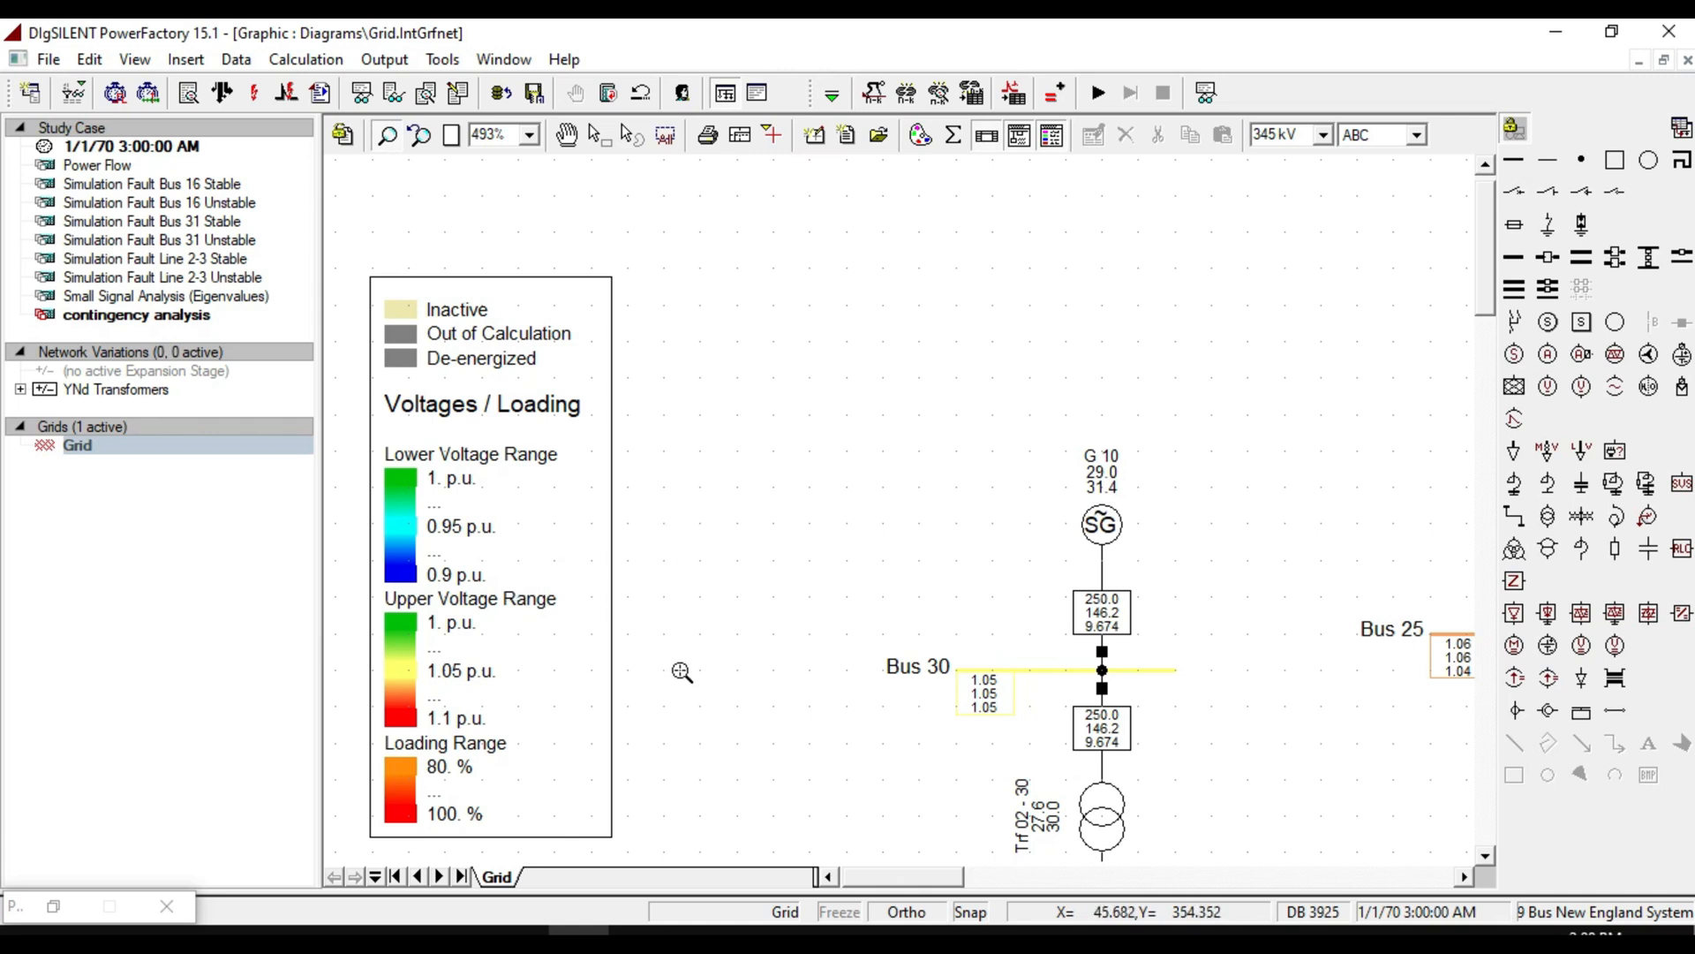
Generate the Maximum Loadings contingency analysis report from the AC contingency results.
scroll(692, 665, down, 3)
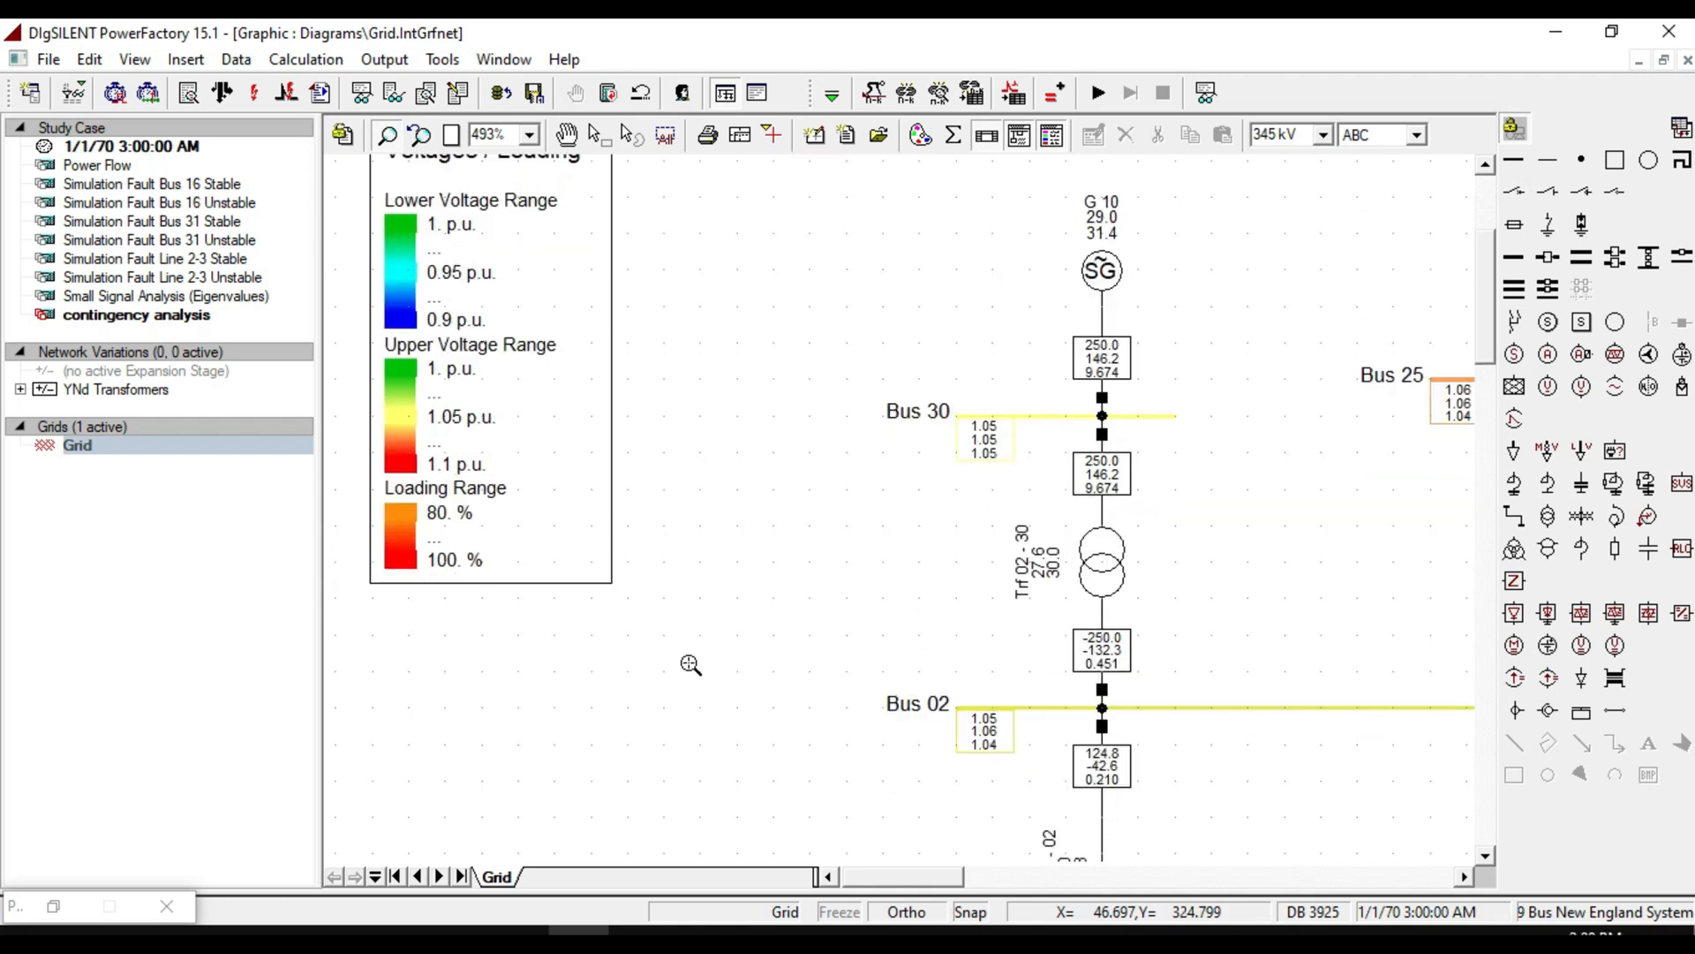
click(451, 135)
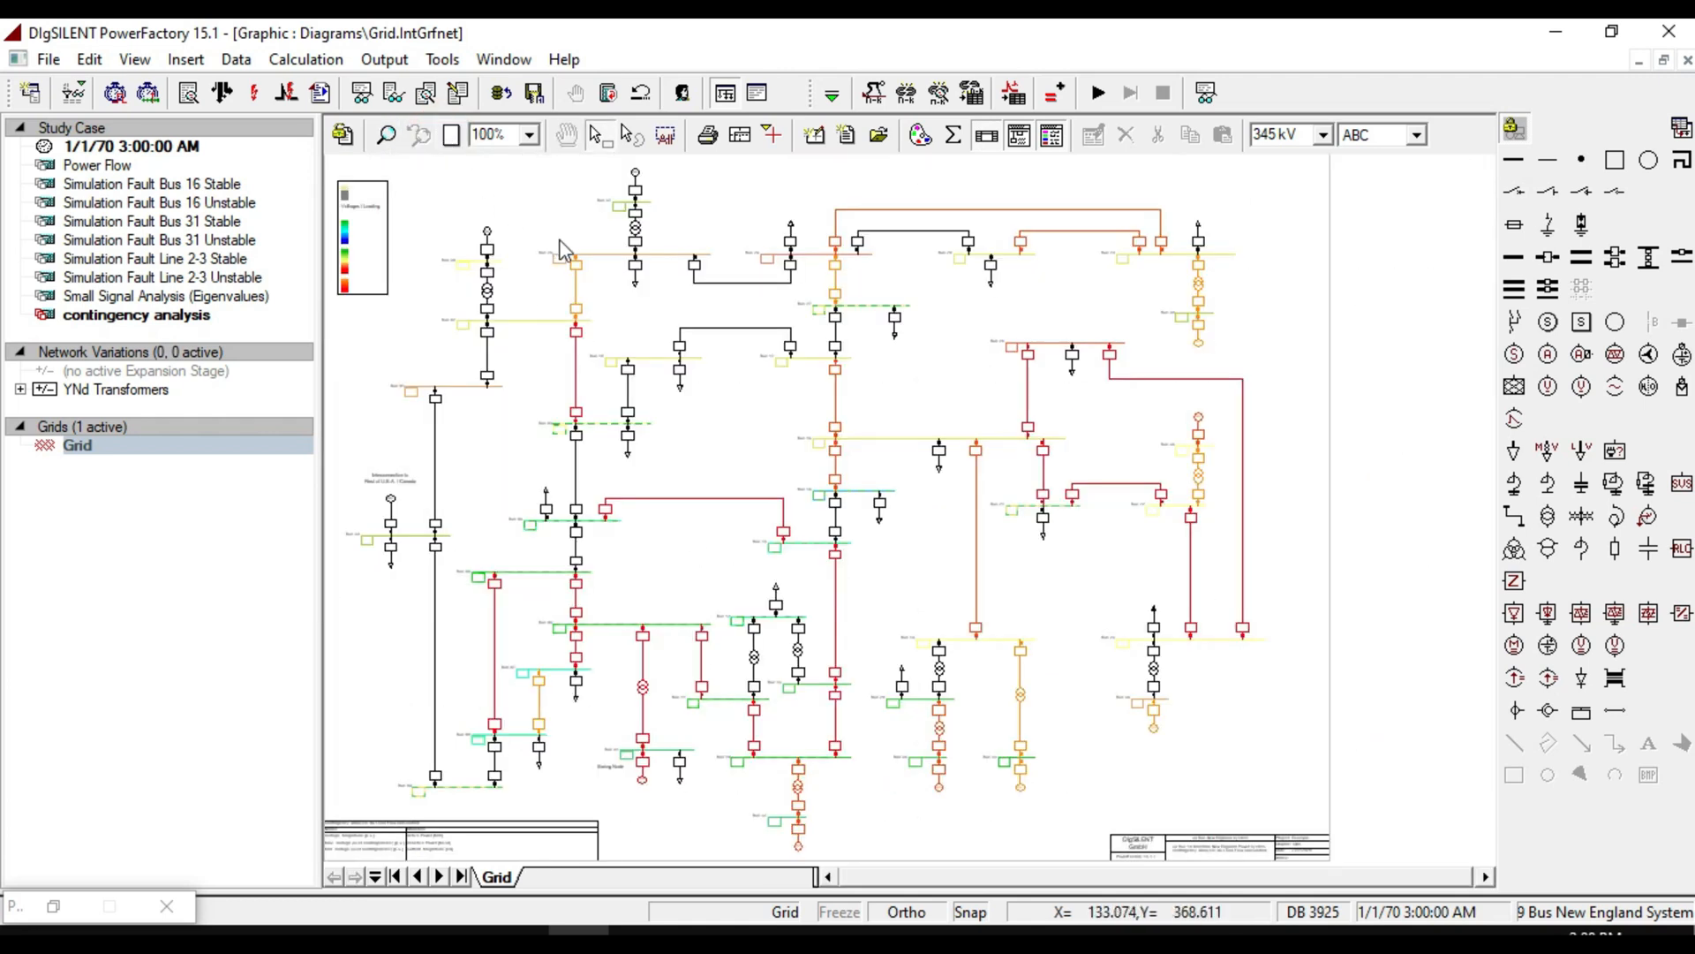
click(1208, 94)
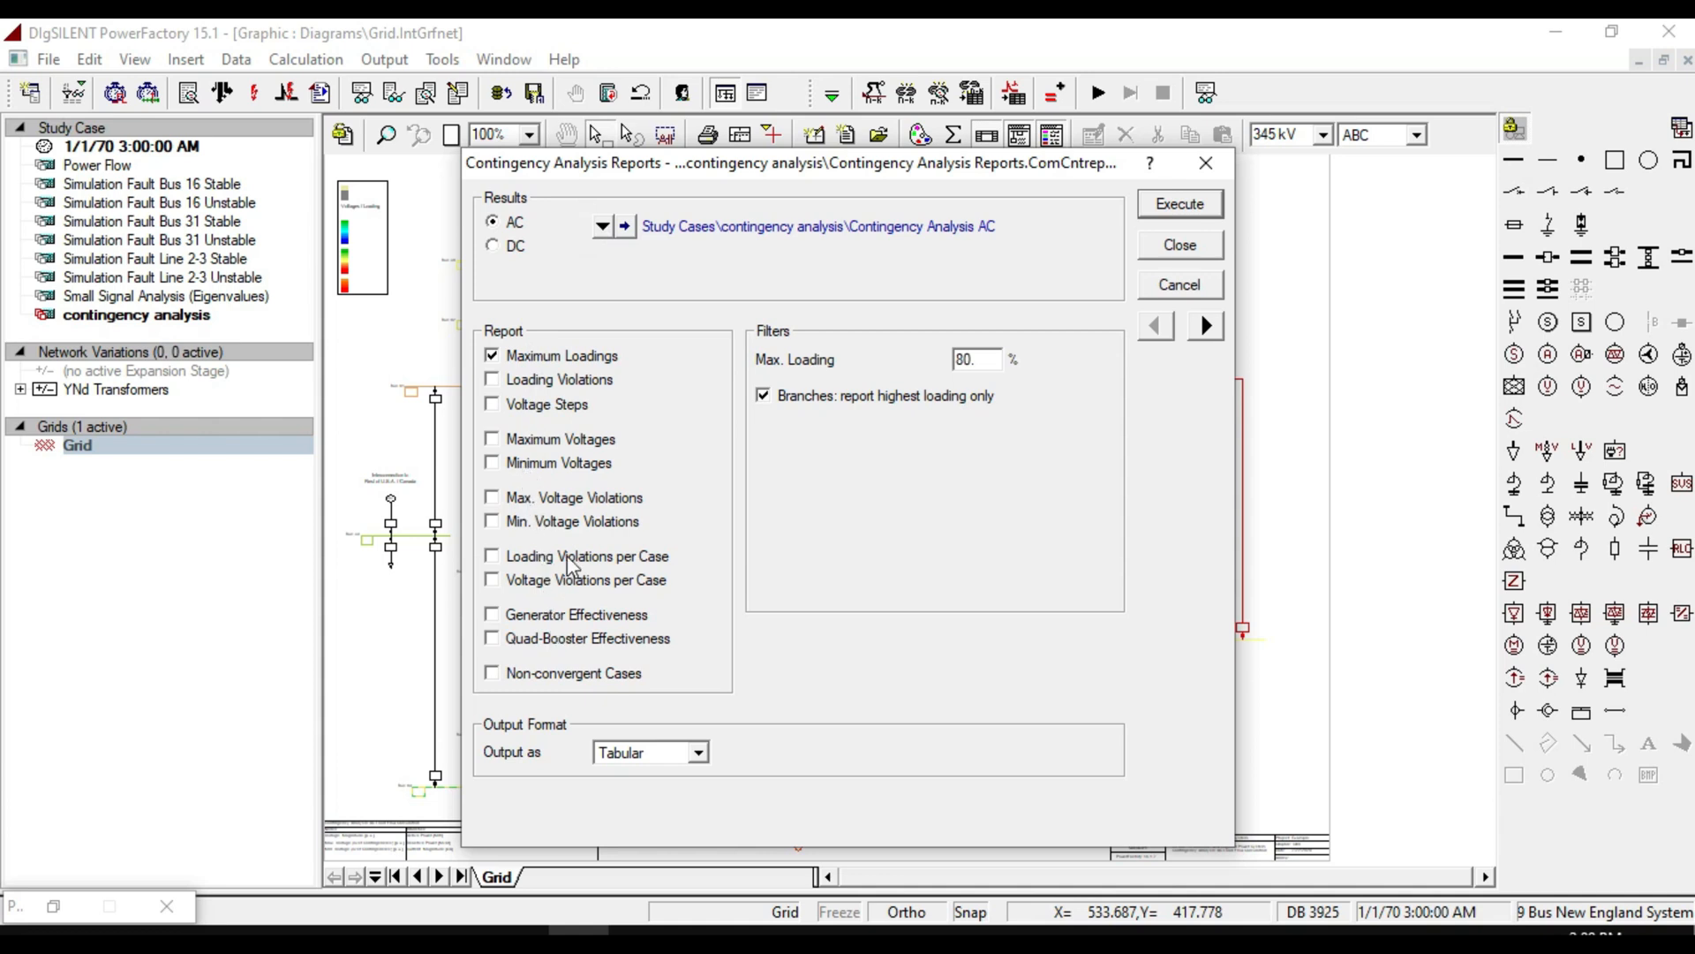
click(579, 357)
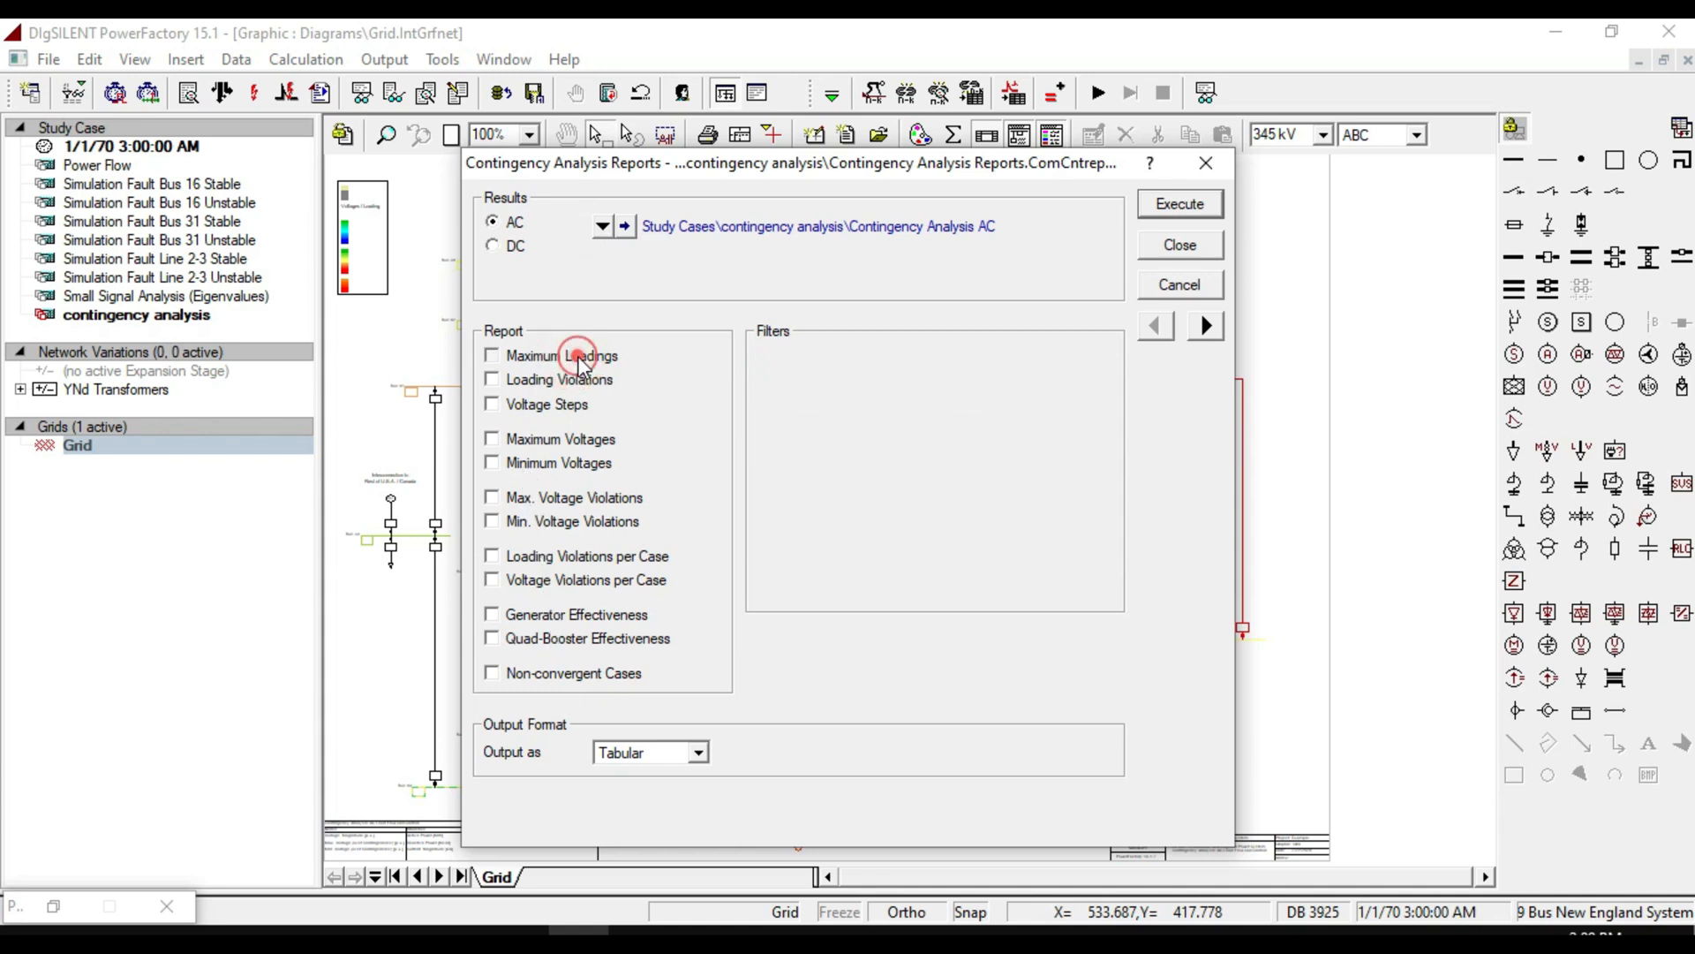
click(578, 357)
click(1163, 208)
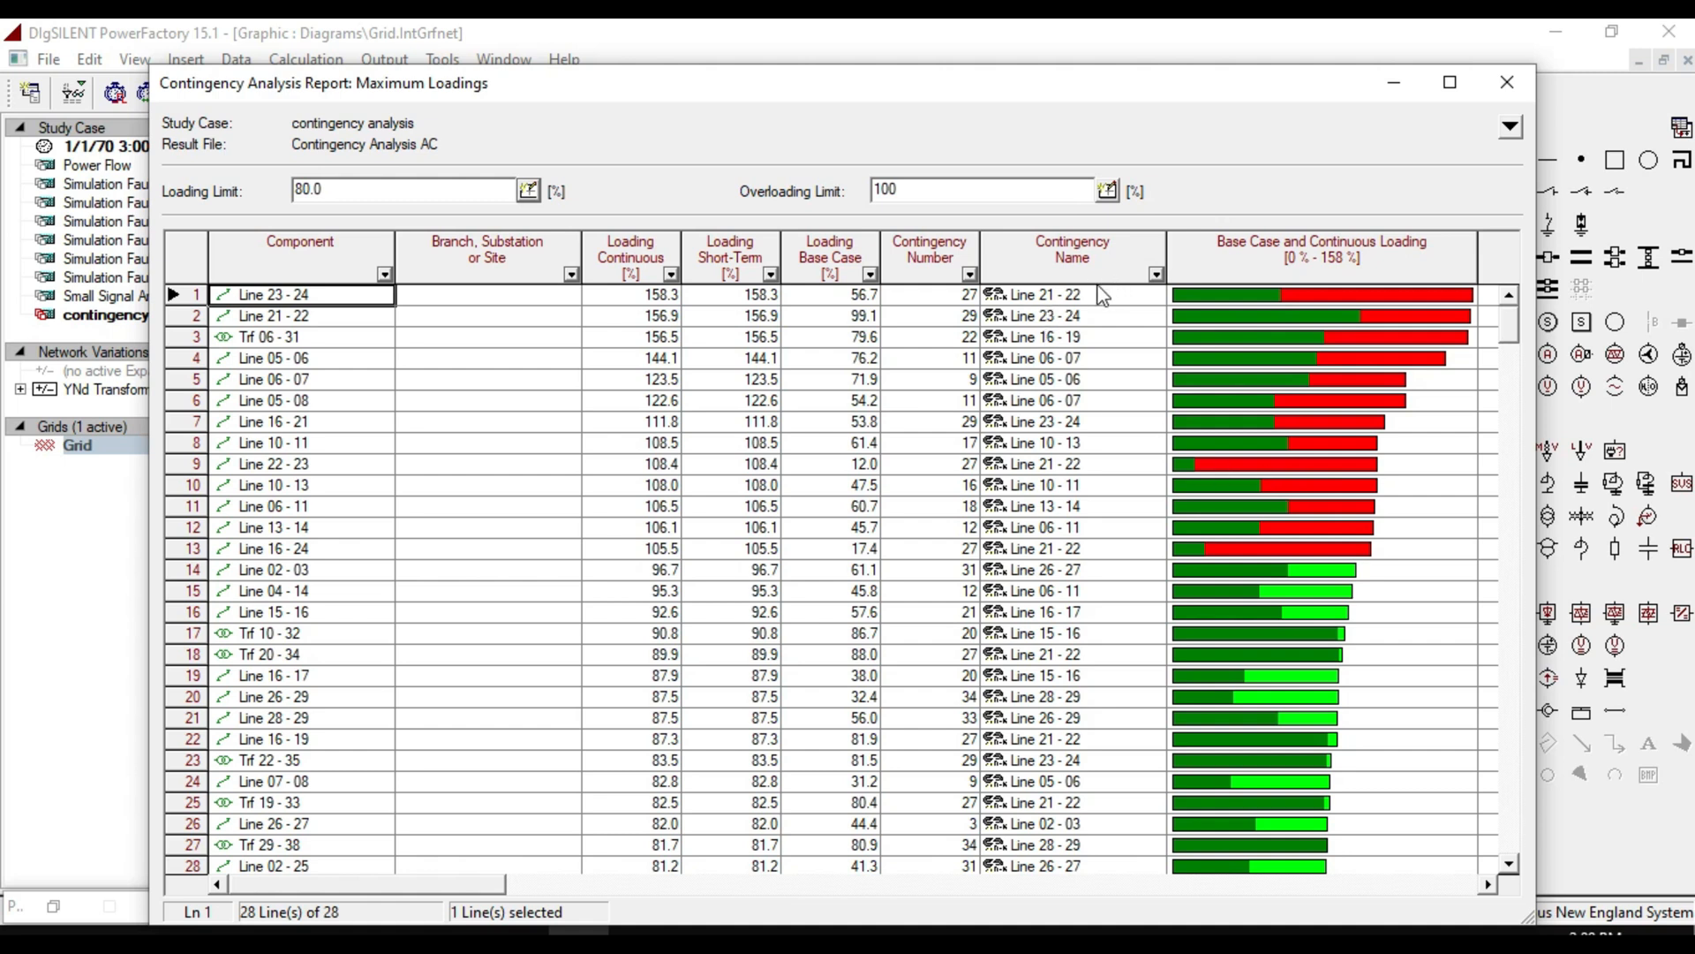
Browse the Maximum Loadings report, selecting the most overloaded branches to inspect their loading bars.
scroll(645, 556, down, 3)
scroll(685, 578, up, 3)
click(1305, 293)
click(1299, 318)
click(1296, 359)
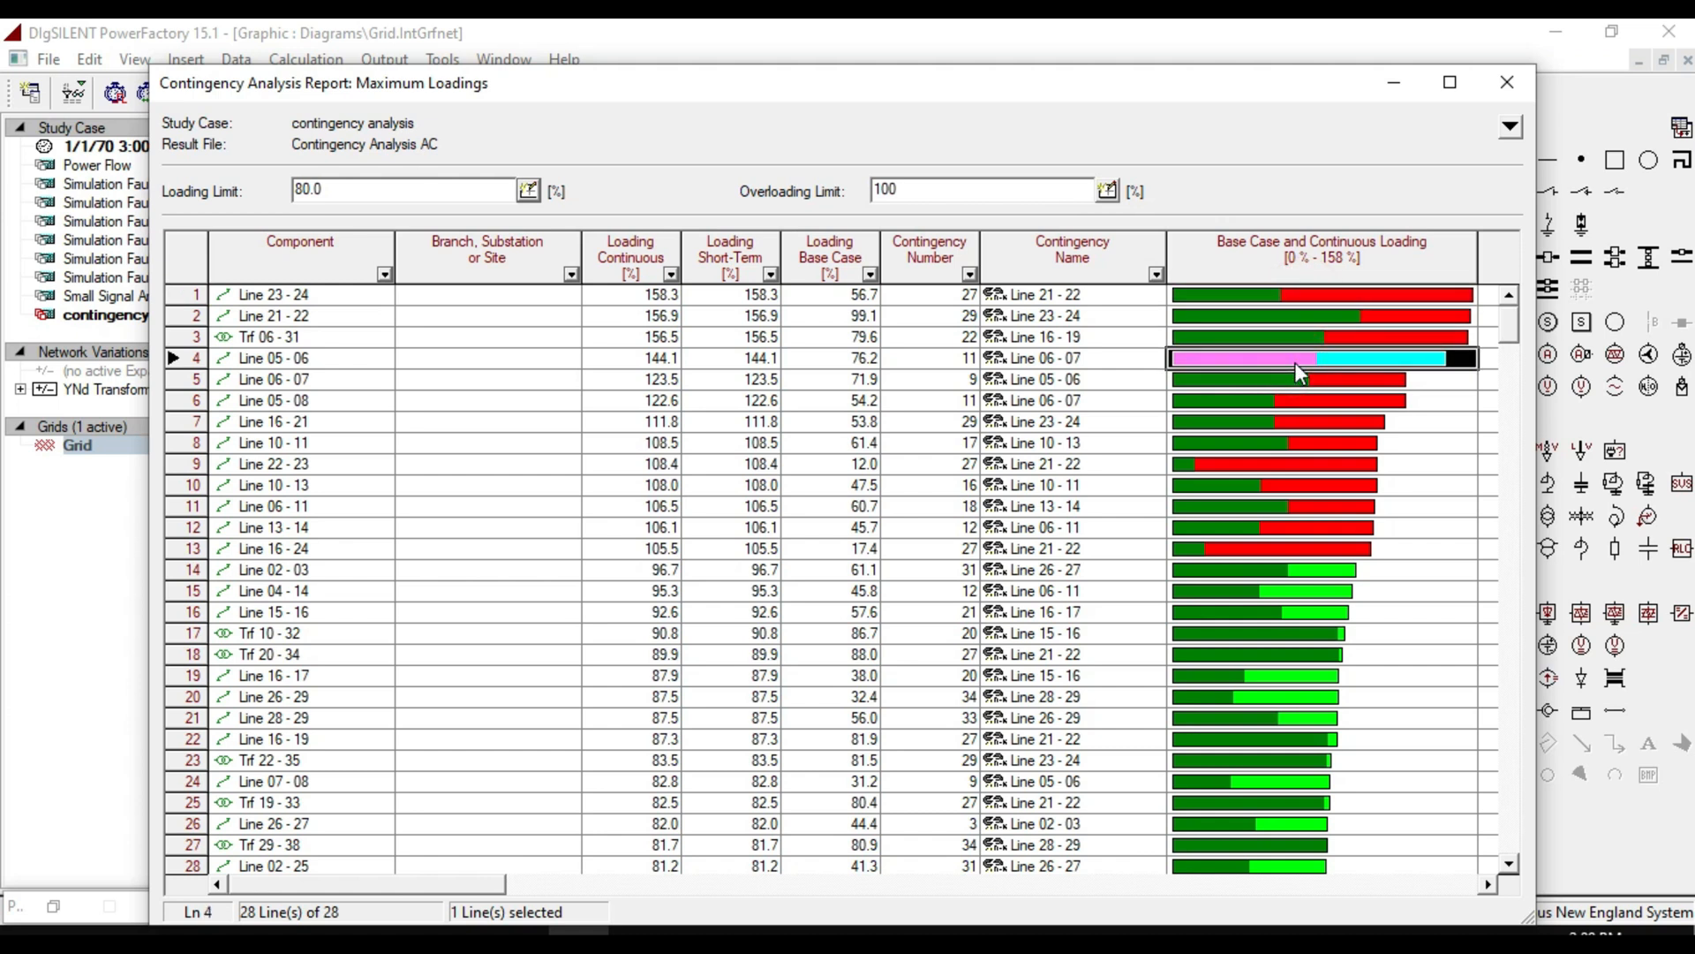